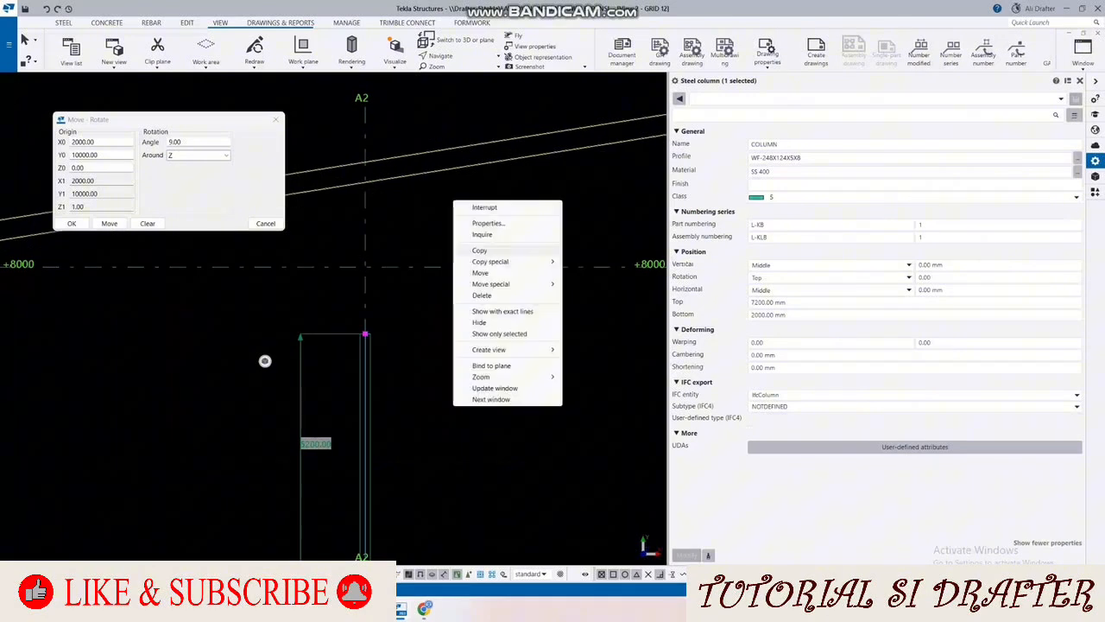
# Step: Move the top end of the A2 column up to the grid line's end point at 10000 mm and dismiss the rotate settings
pyautogui.click(480, 273)
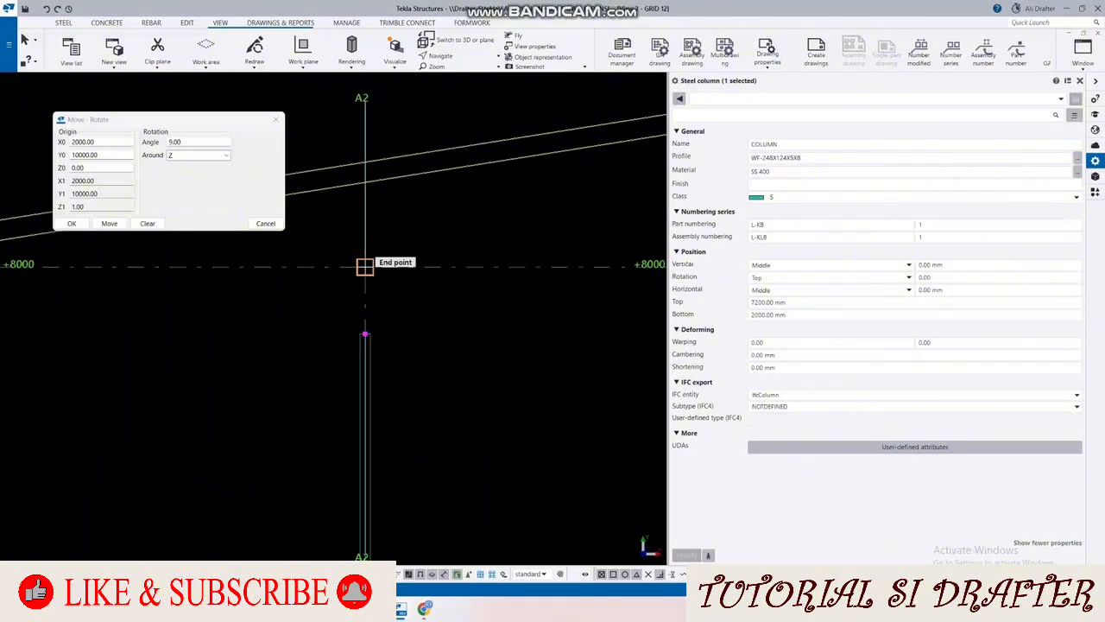
pyautogui.click(365, 333)
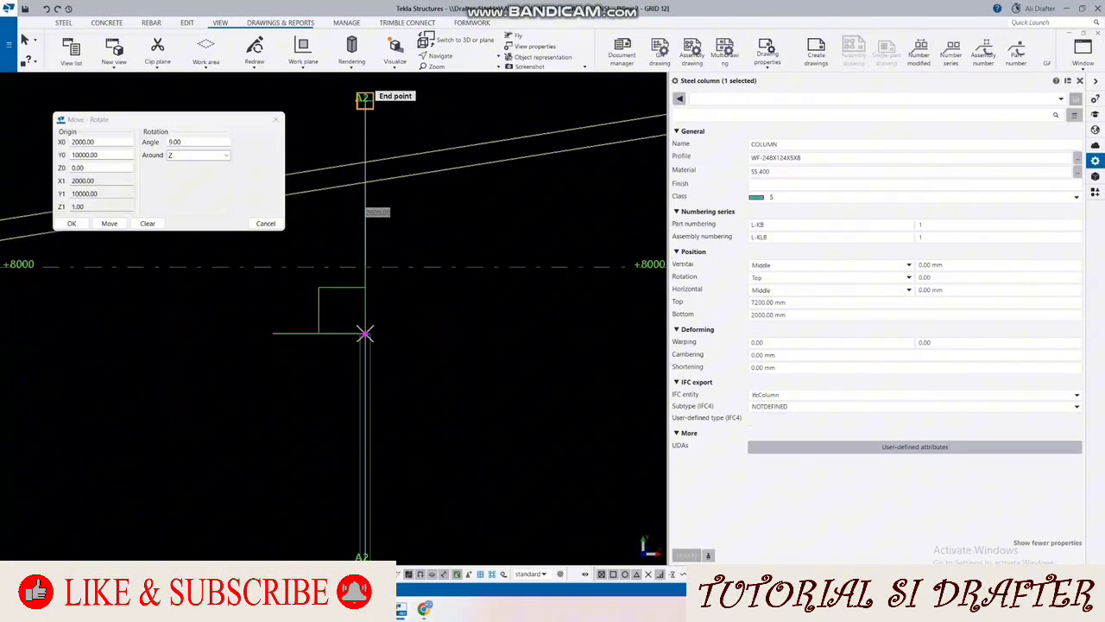
pyautogui.click(365, 99)
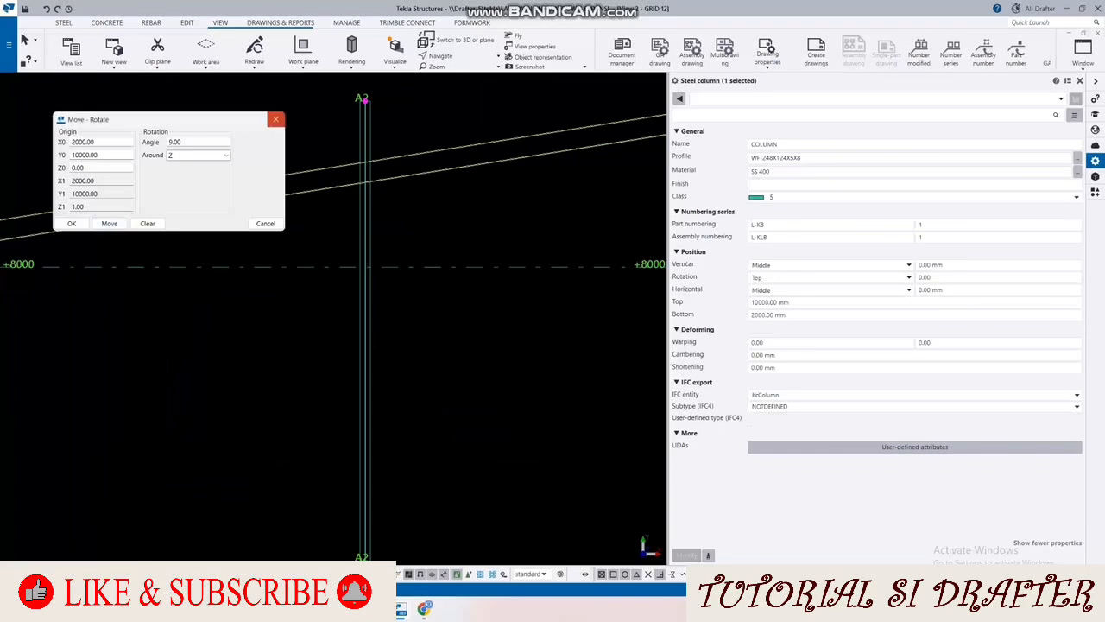
pyautogui.click(276, 119)
# Step: Model a horizontal steel beam 1500 mm long outward from the A1 column's top at the +8000 level
pyautogui.scroll(-4, 509, 247)
pyautogui.click(256, 354)
pyautogui.moveTo(256, 354); pyautogui.dragTo(352, 322, button='middle')
pyautogui.scroll(6, 258, 225)
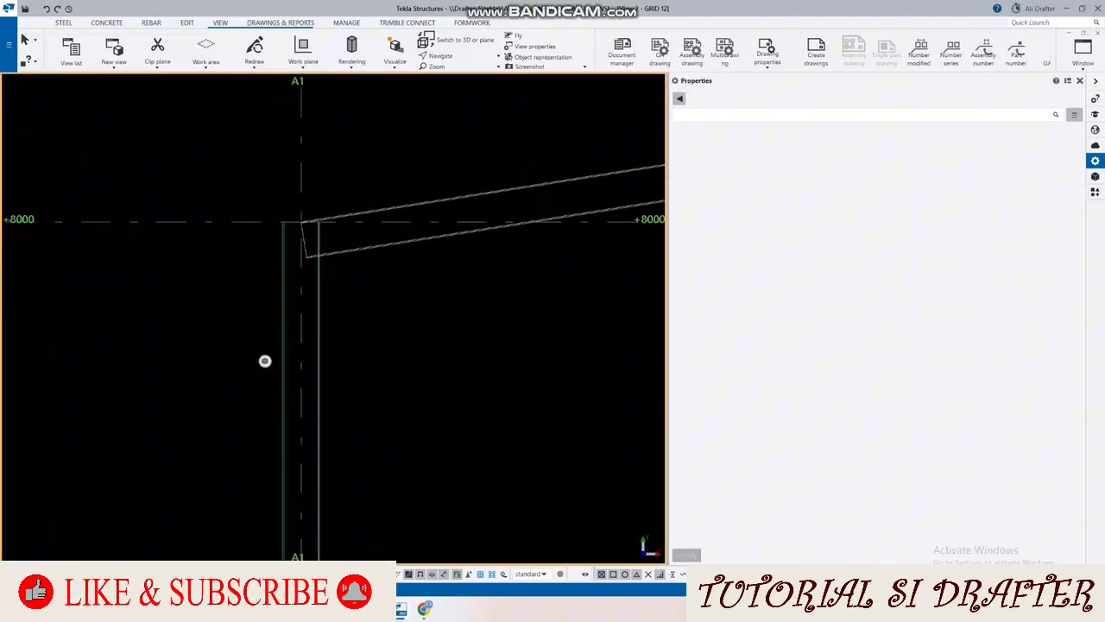
pyautogui.scroll(2, 265, 360)
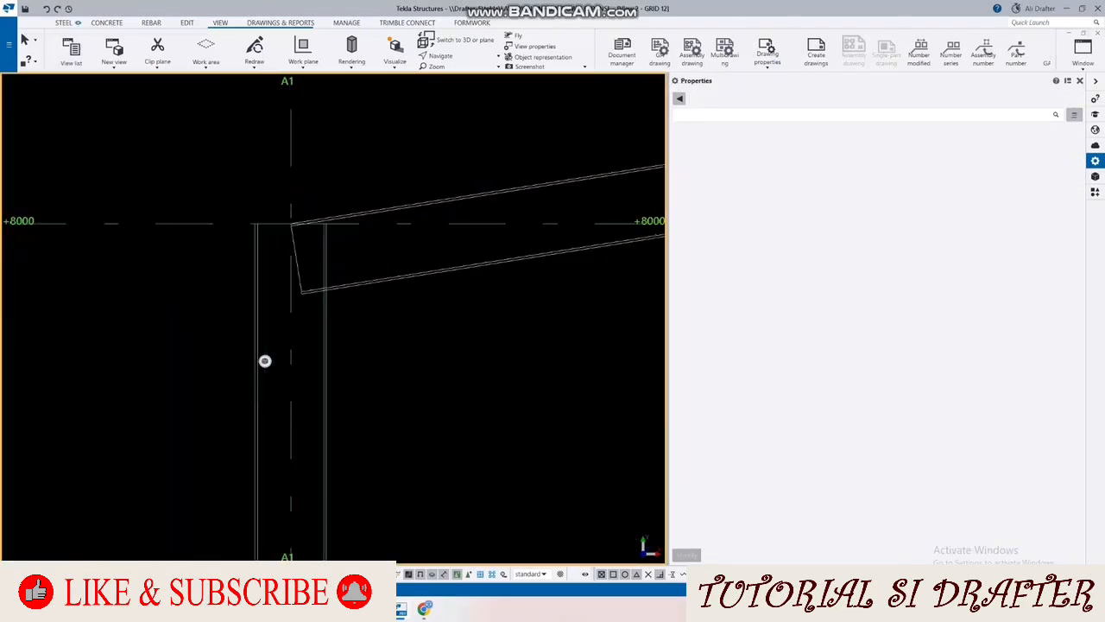
pyautogui.click(63, 22)
pyautogui.scroll(-4, 330, 291)
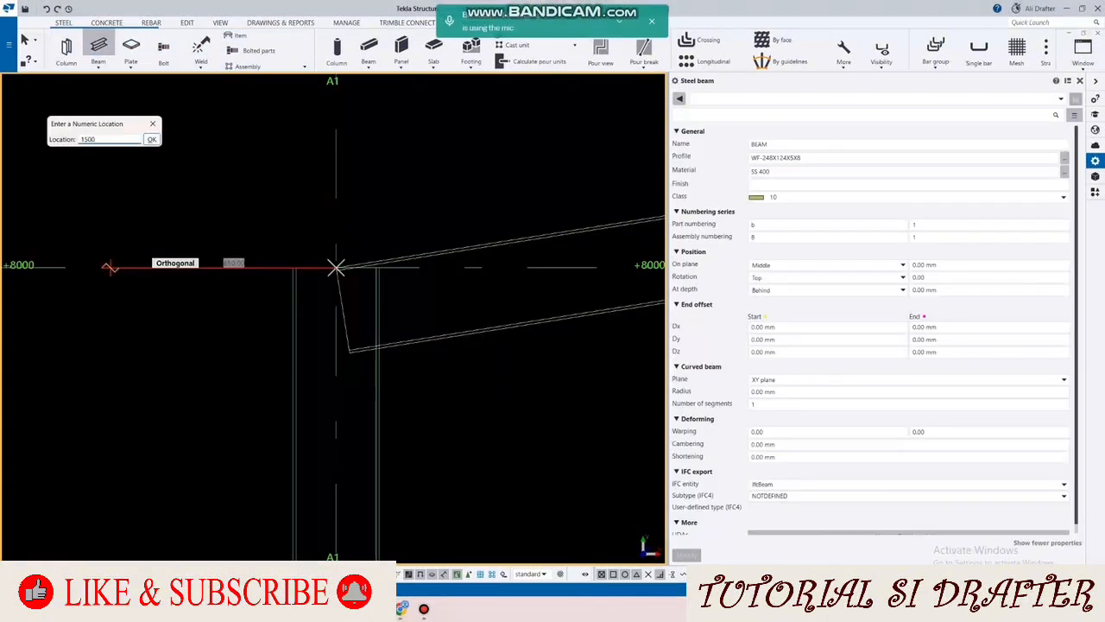
pyautogui.press('Return')
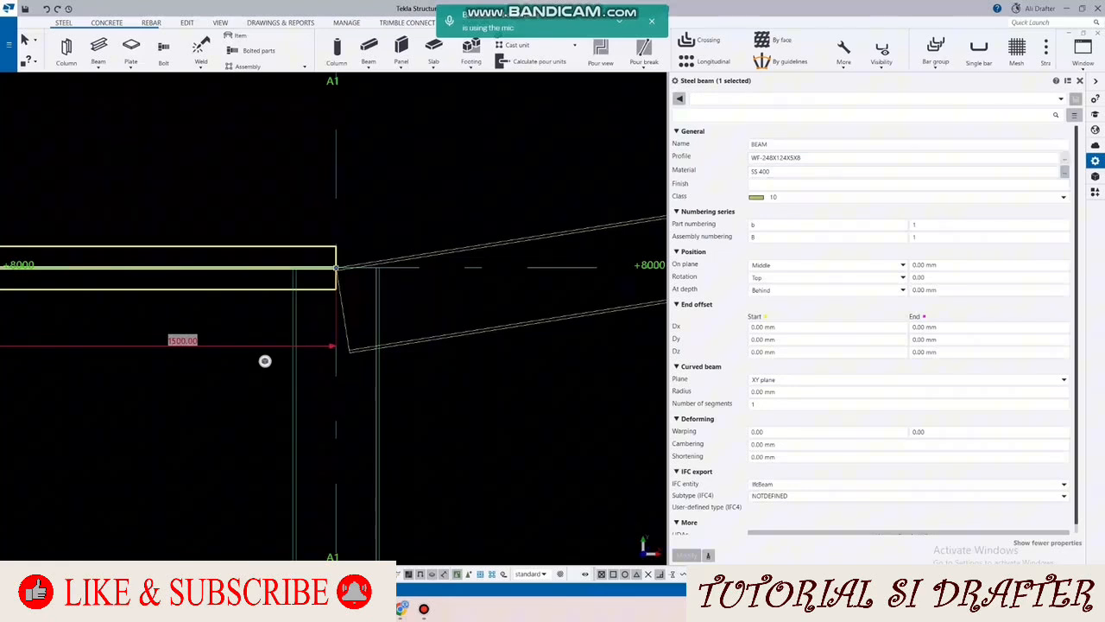
# Step: Change the new horizontal beam's profile to WF-198X99X4.5X7
pyautogui.click(1064, 157)
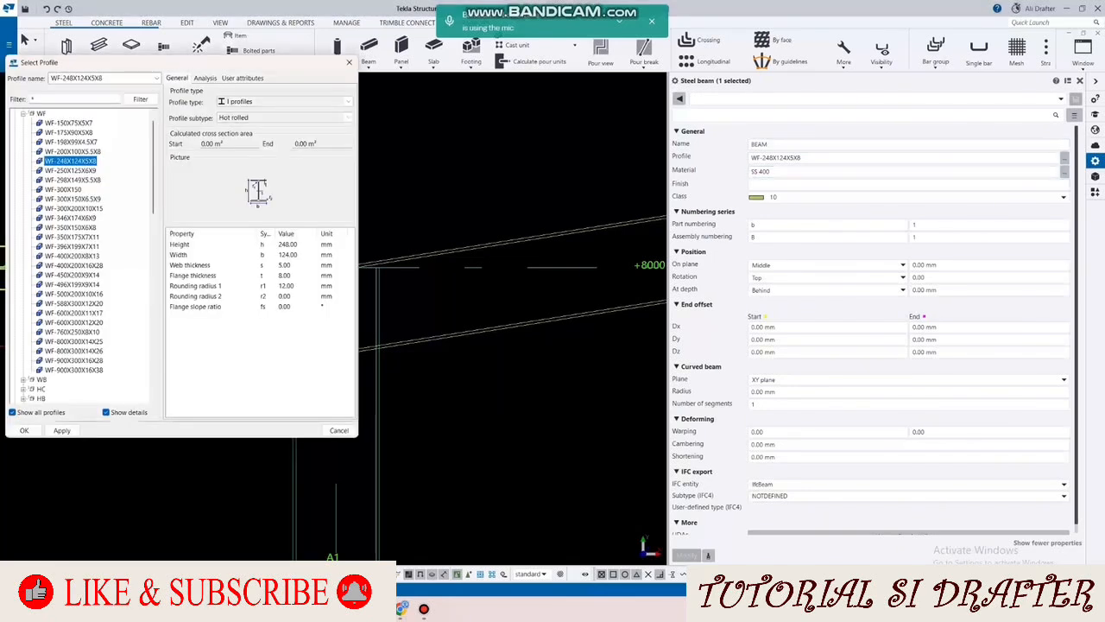
pyautogui.doubleClick(71, 142)
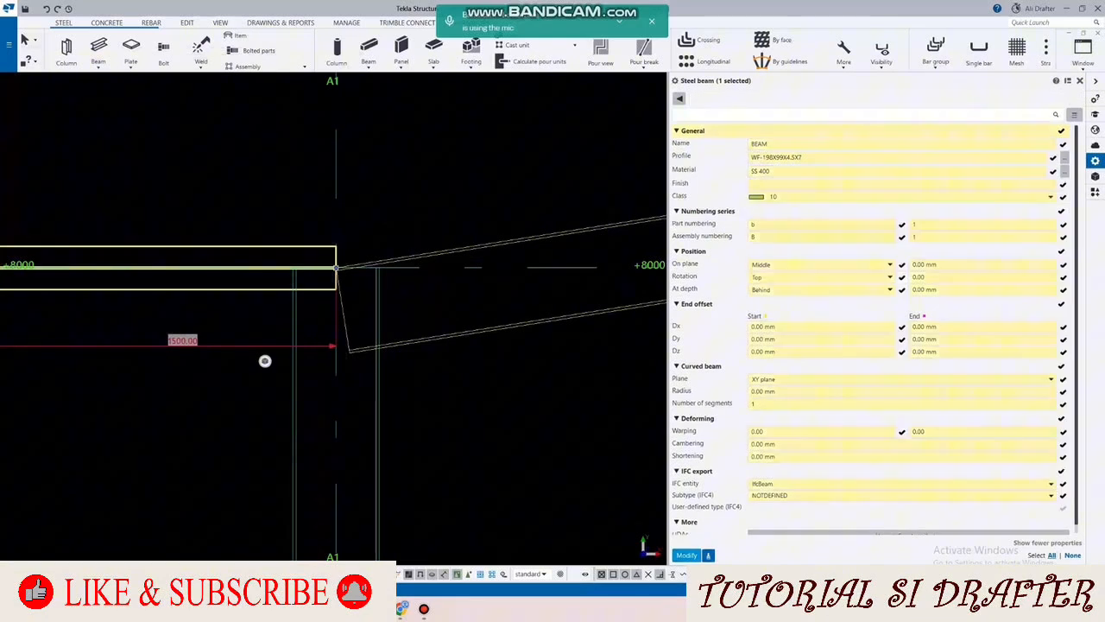
pyautogui.click(686, 555)
# Step: Set the horizontal beam's rotation to Back and its on-plane position to Left
pyautogui.click(824, 277)
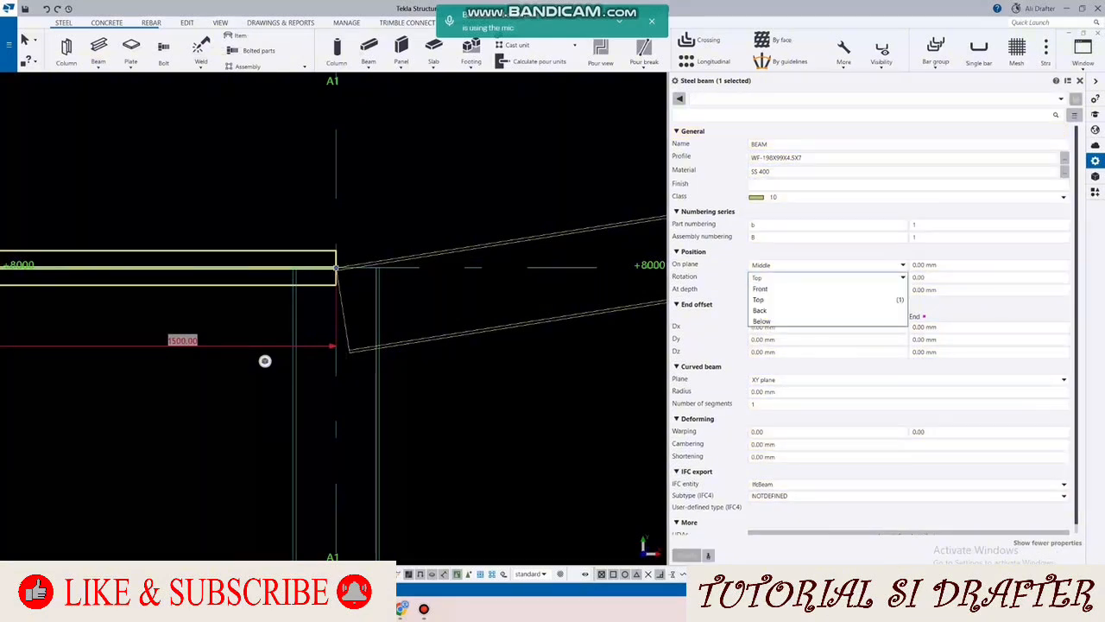
pyautogui.click(759, 309)
pyautogui.click(686, 555)
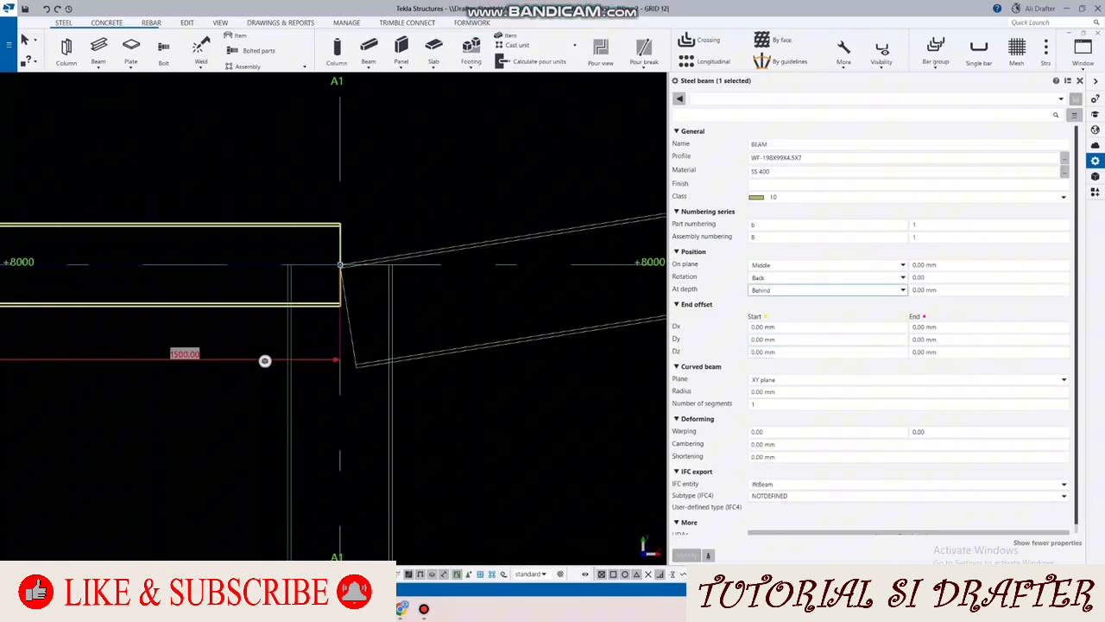
pyautogui.click(827, 265)
pyautogui.click(759, 297)
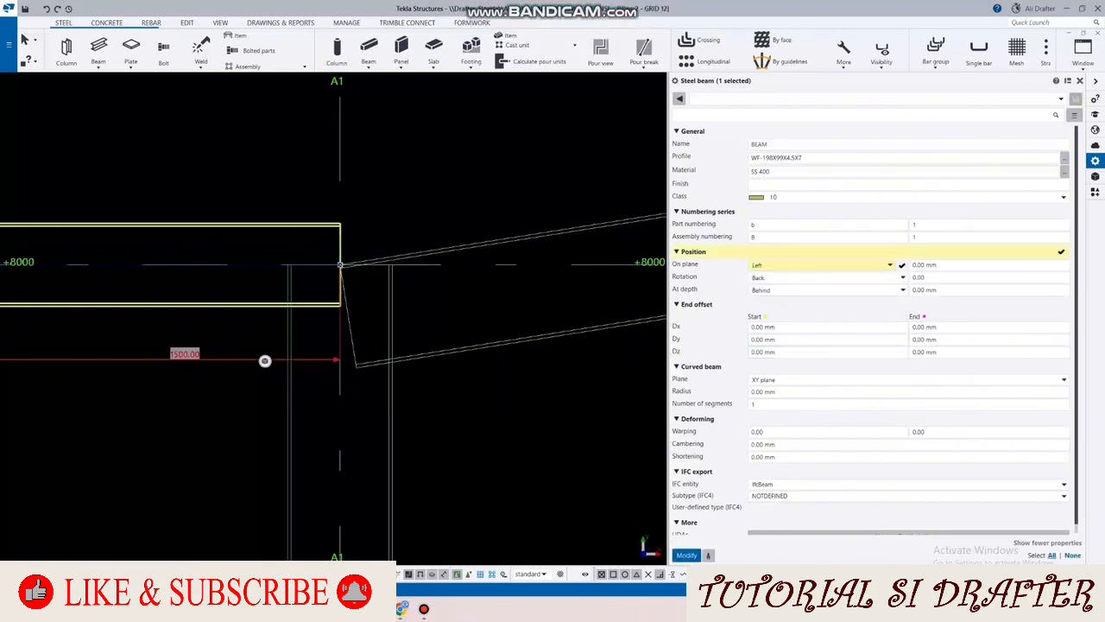
pyautogui.click(396, 299)
pyautogui.moveTo(395, 299); pyautogui.dragTo(337, 283, button='middle')
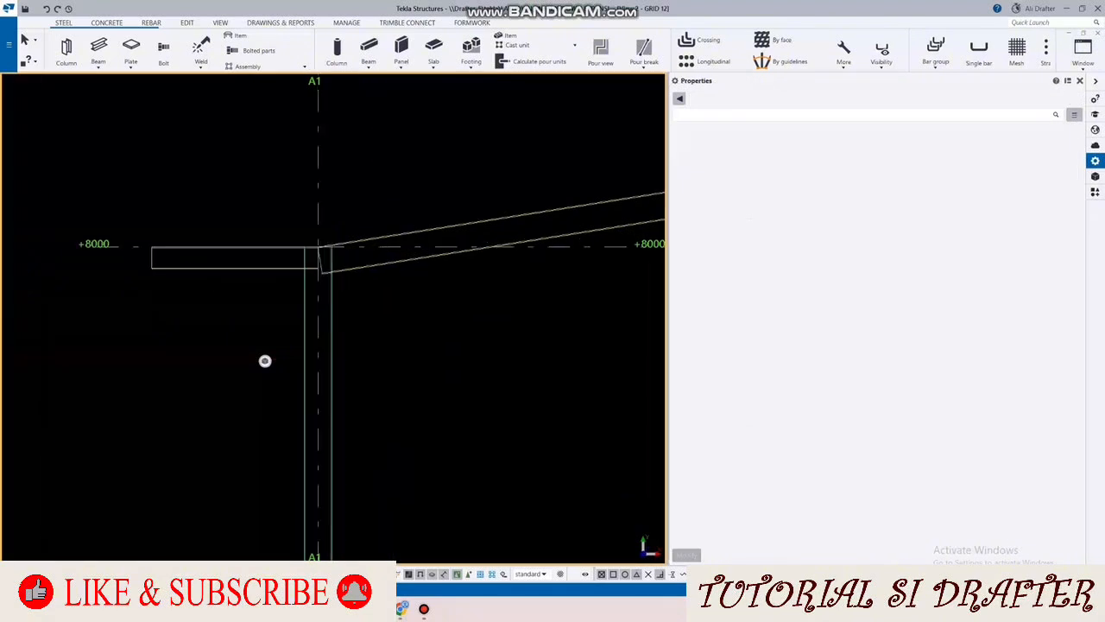
# Step: In the 3D view, set the short horizontal beam's depth position to Middle
pyautogui.scroll(4, 337, 283)
pyautogui.scroll(-5, 265, 361)
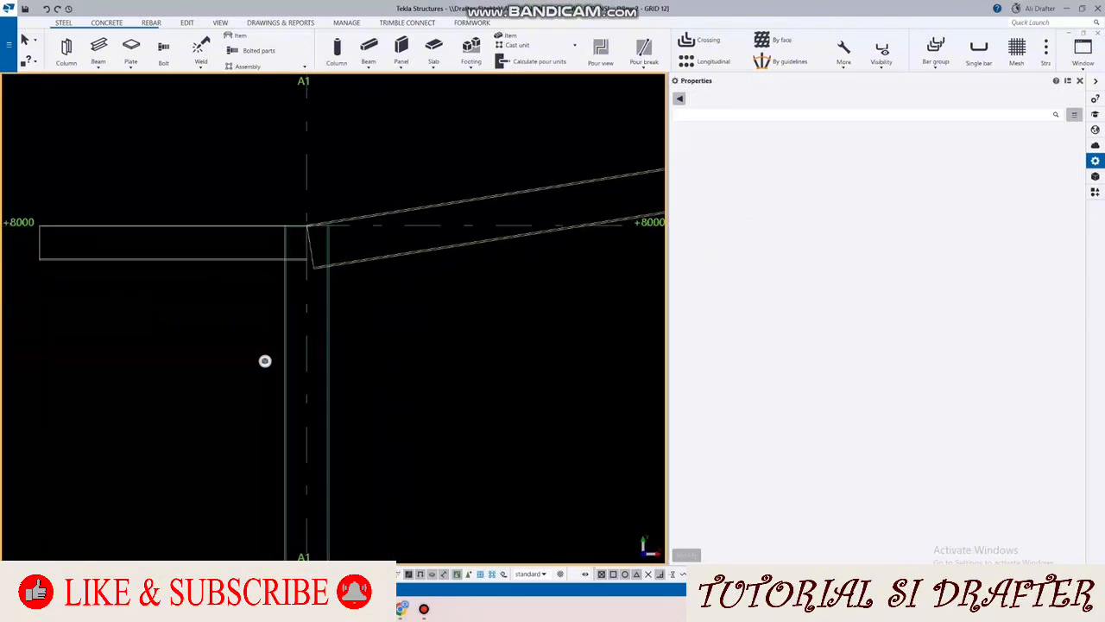
pyautogui.scroll(-2, 265, 361)
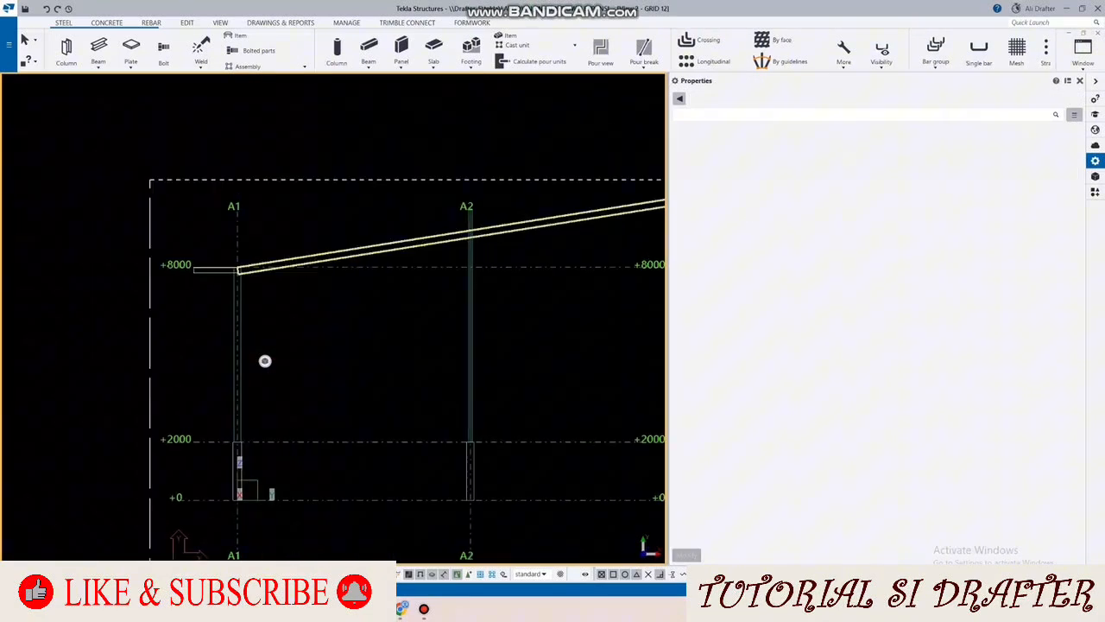
pyautogui.scroll(8, 265, 361)
pyautogui.click(1082, 51)
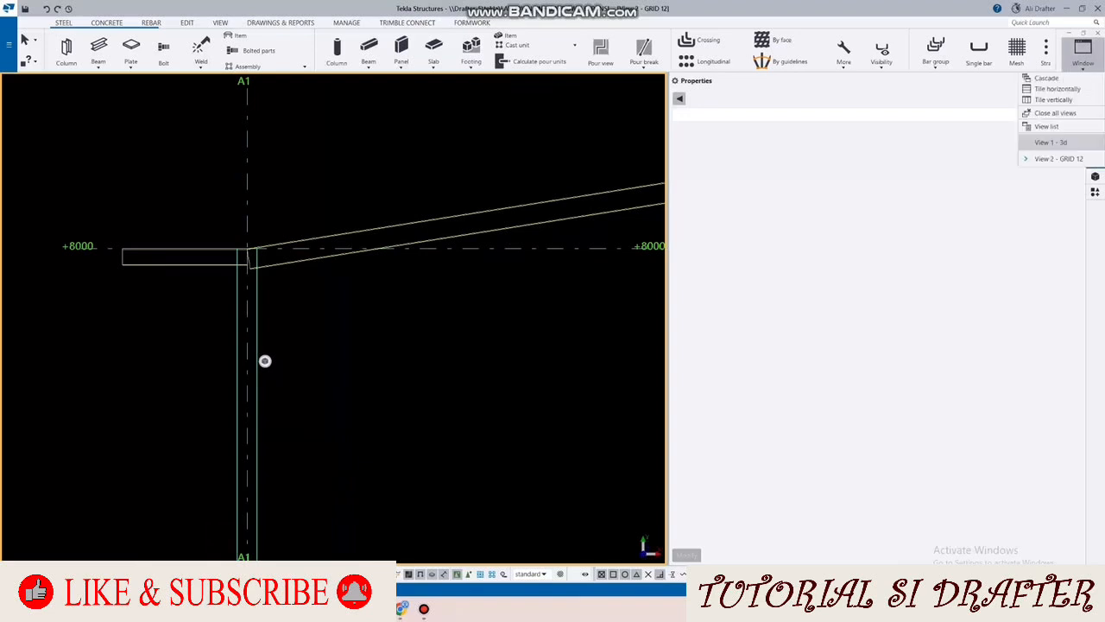
pyautogui.click(1050, 141)
pyautogui.scroll(5, 265, 361)
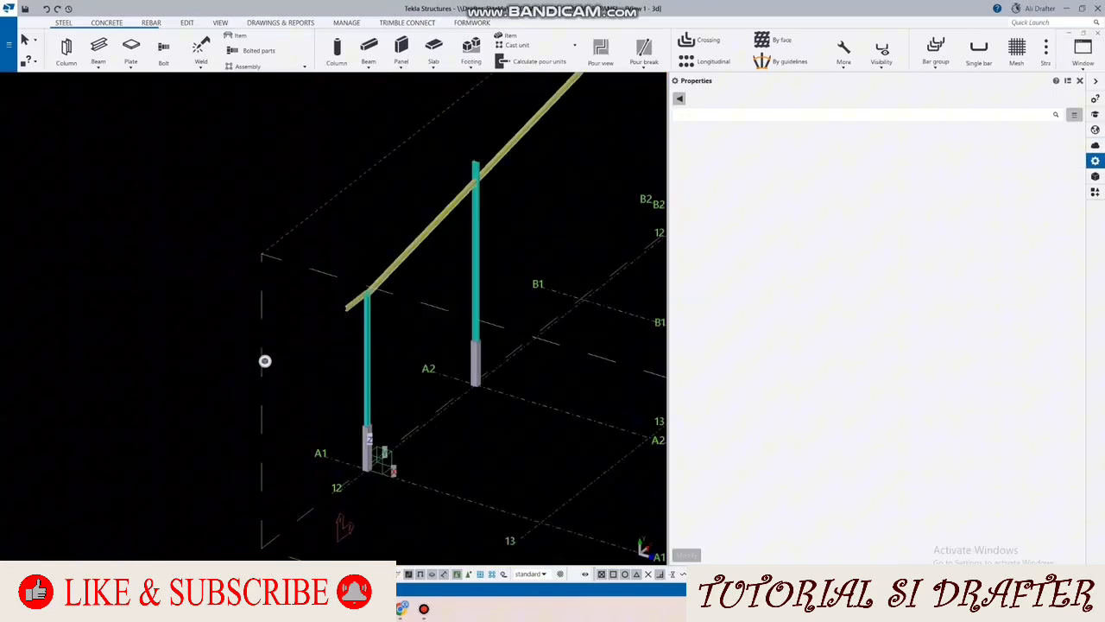
pyautogui.scroll(4, 265, 361)
pyautogui.click(265, 361)
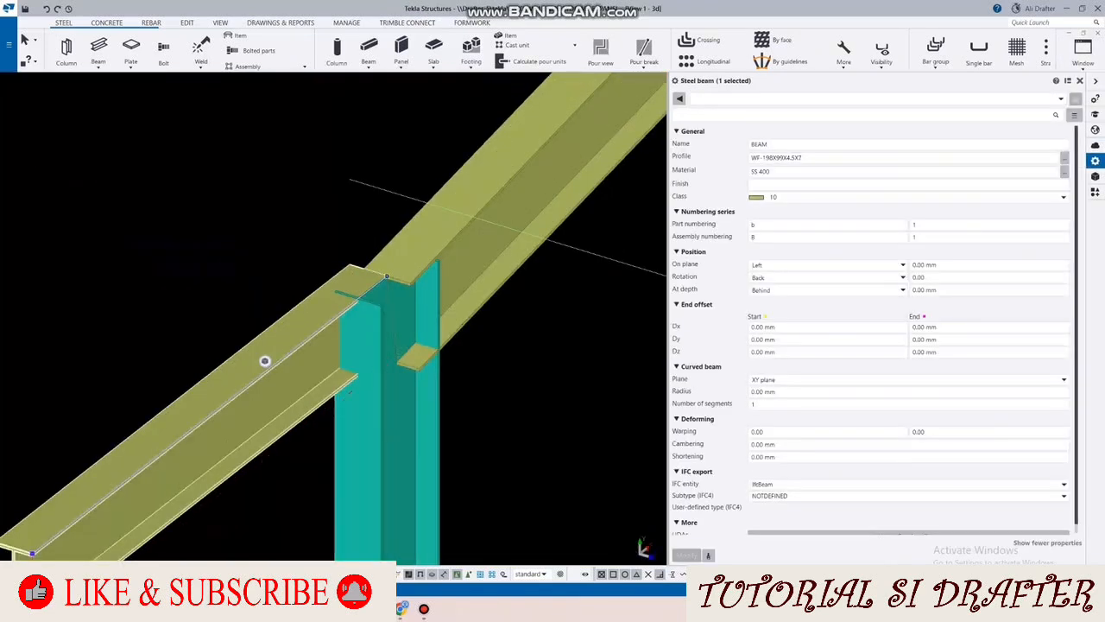
pyautogui.click(864, 290)
pyautogui.click(851, 301)
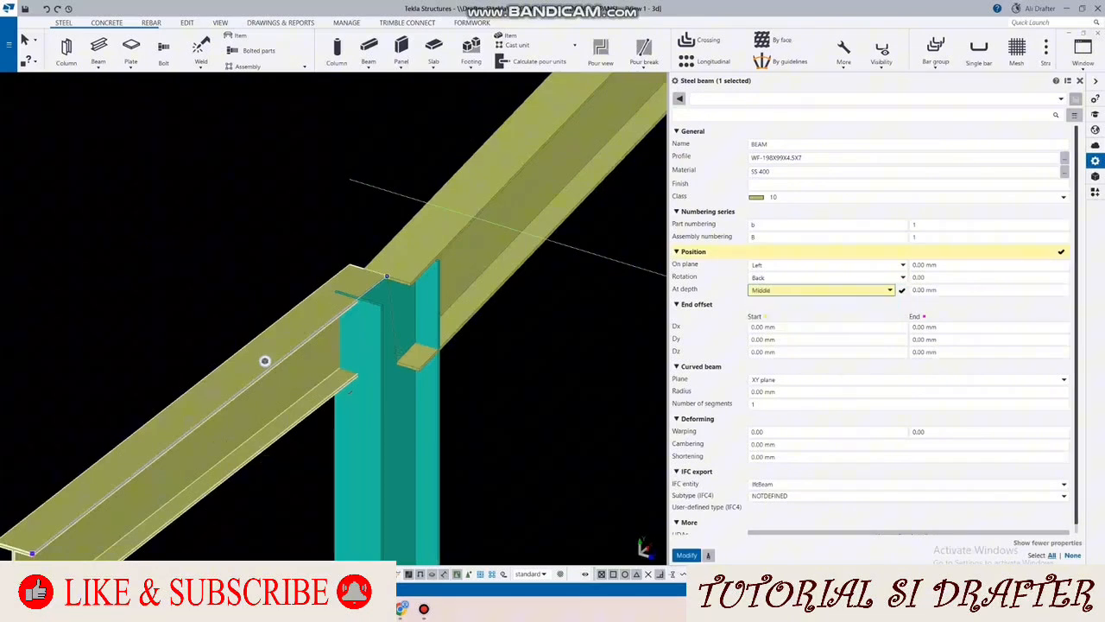
pyautogui.click(687, 555)
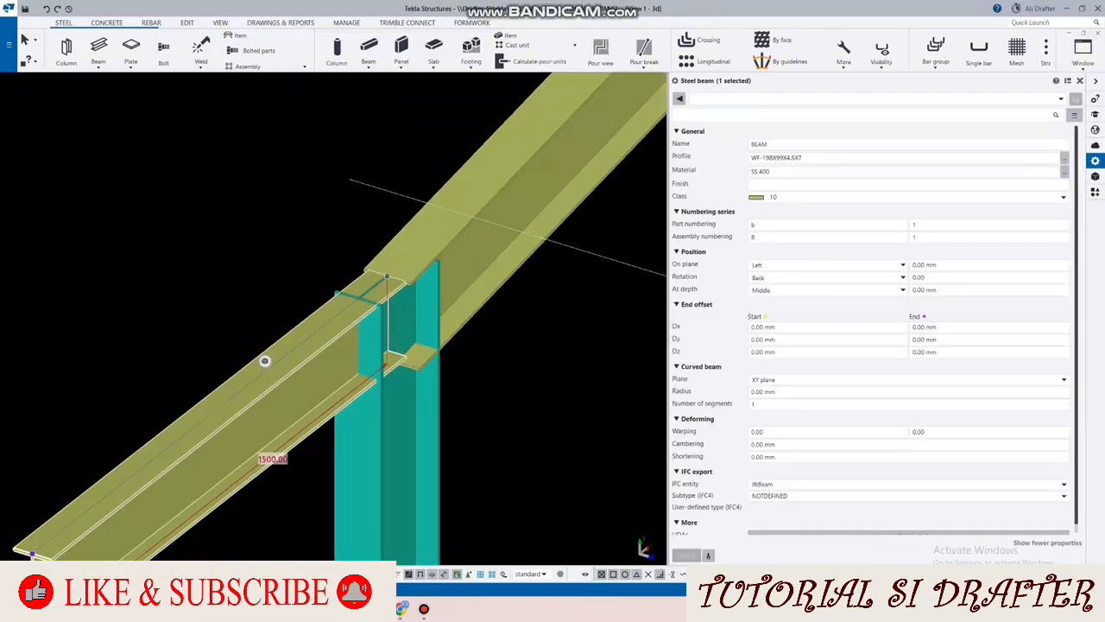
# Step: Assign class 2 (red) to the short horizontal beam
pyautogui.click(1063, 197)
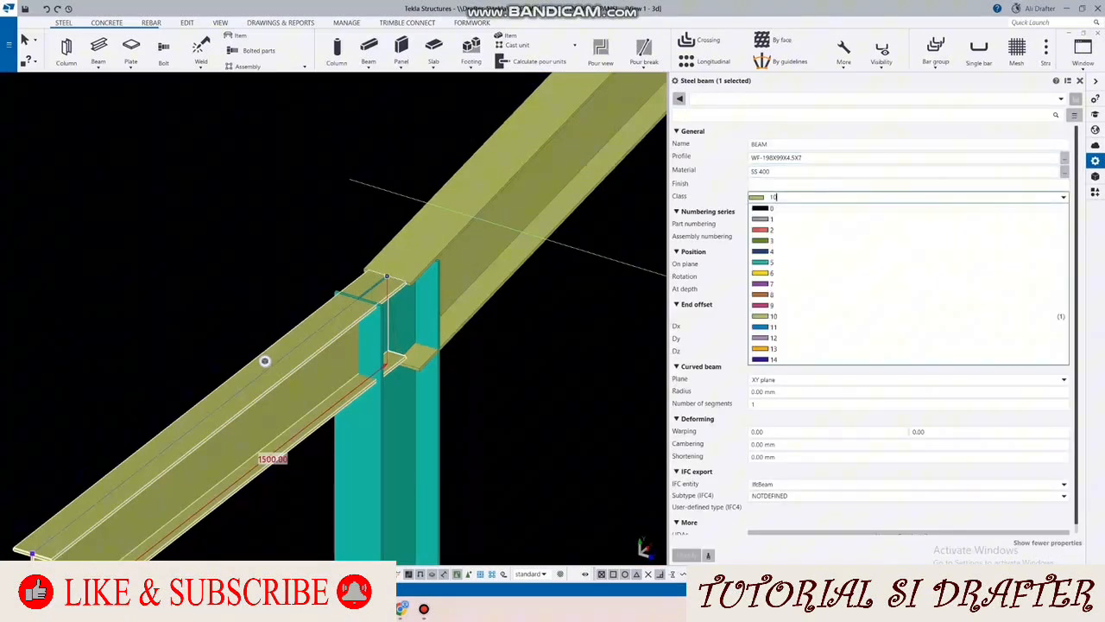
pyautogui.click(1028, 274)
pyautogui.click(687, 555)
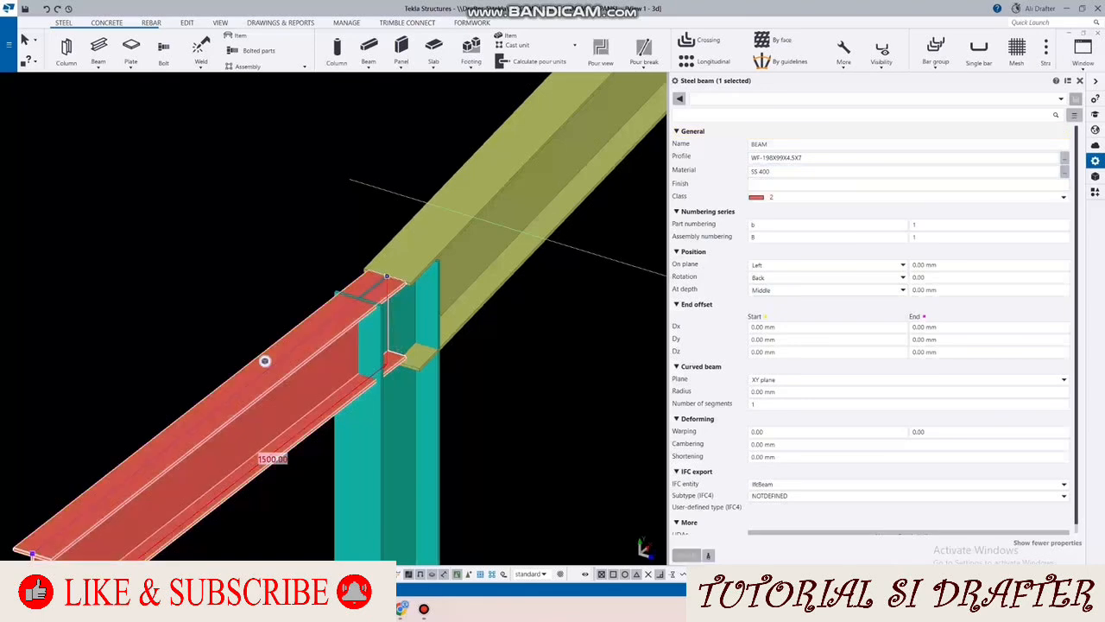
pyautogui.click(518, 432)
# Step: Examine the joint between the red beam, the A1 column and the rafter from another angle
pyautogui.scroll(-3, 353, 341)
pyautogui.scroll(-1, 265, 361)
pyautogui.scroll(1, 374, 310)
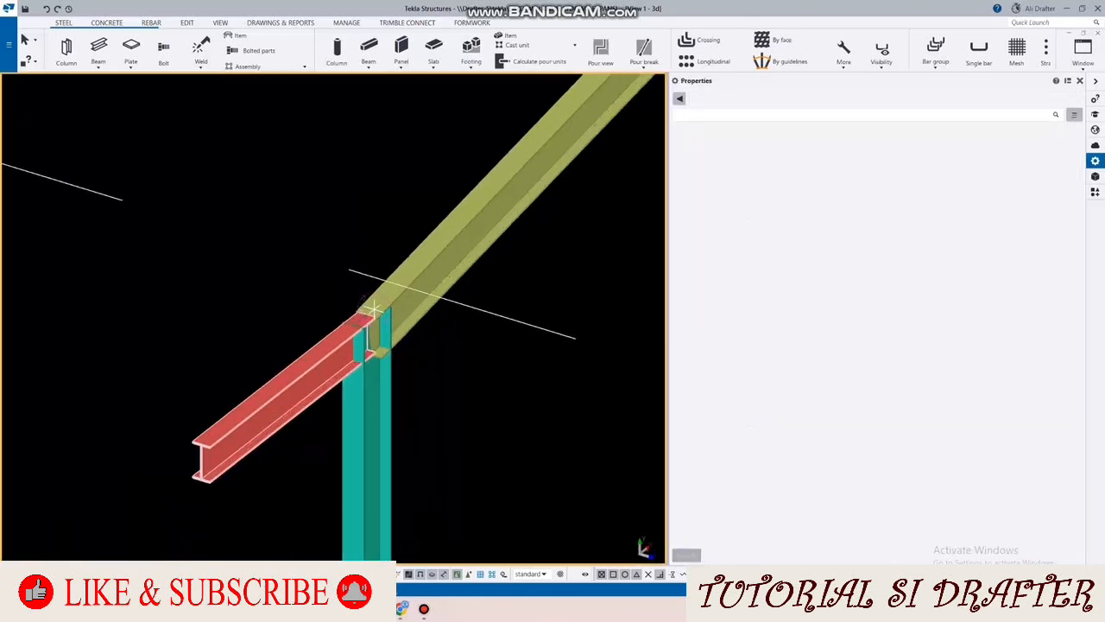
pyautogui.keyDown('ctrl'); pyautogui.moveTo(373, 310); pyautogui.dragTo(259, 295, button='middle'); pyautogui.keyUp('ctrl')
pyautogui.scroll(-1, 373, 308)
pyautogui.scroll(2, 373, 308)
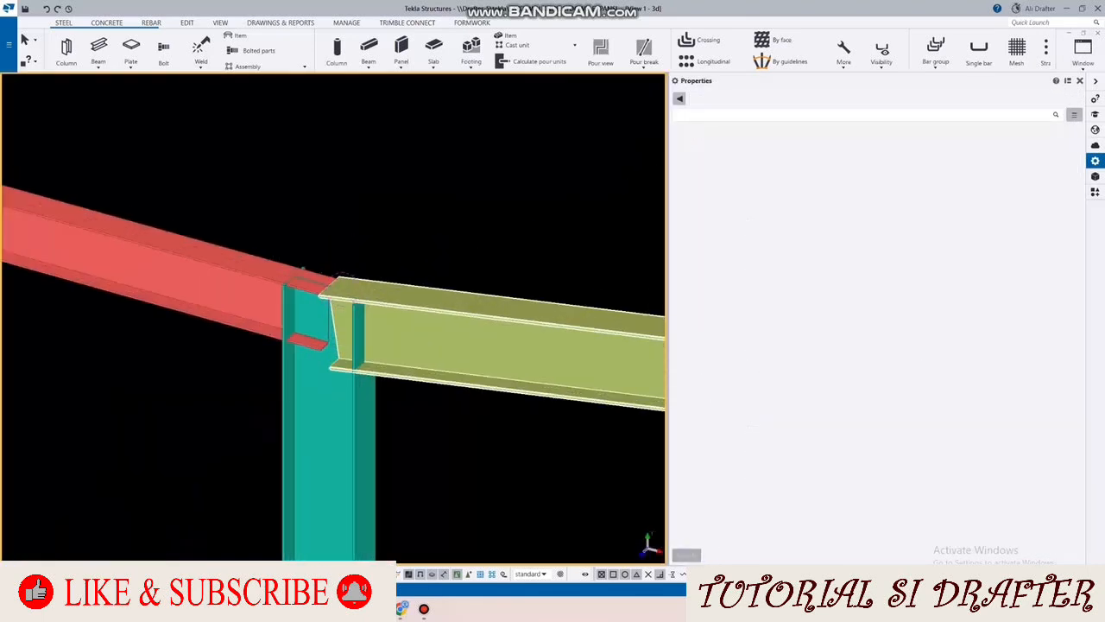
pyautogui.scroll(-1, 367, 289)
pyautogui.scroll(-2, 379, 294)
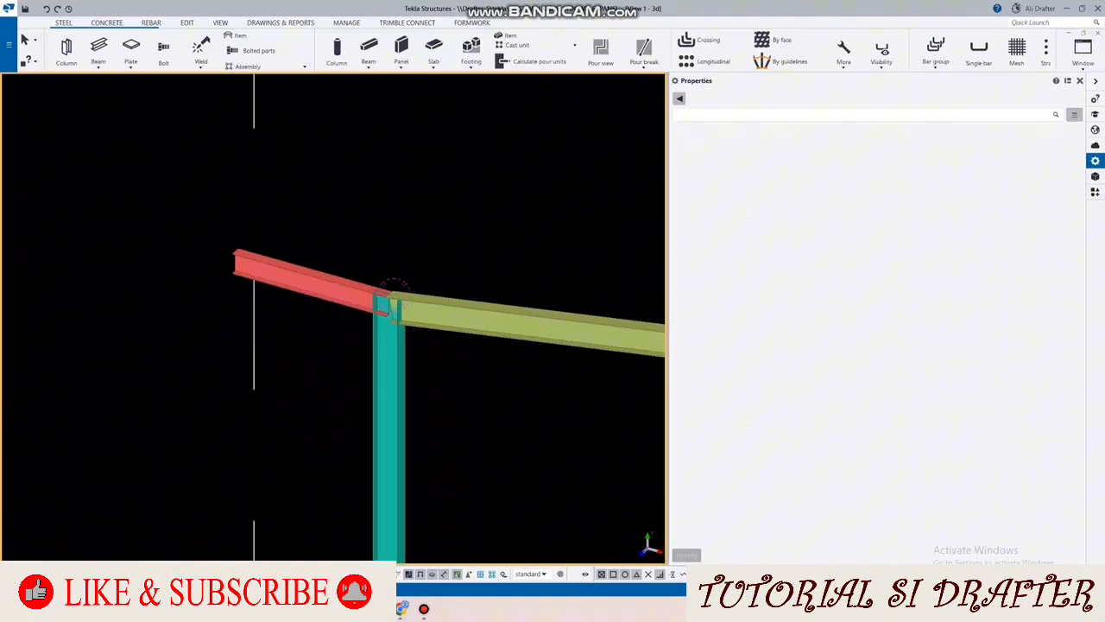
# Step: Add a construction line from the rafter's lower flange corner to the top of the A1 column's inner flange
pyautogui.click(1079, 81)
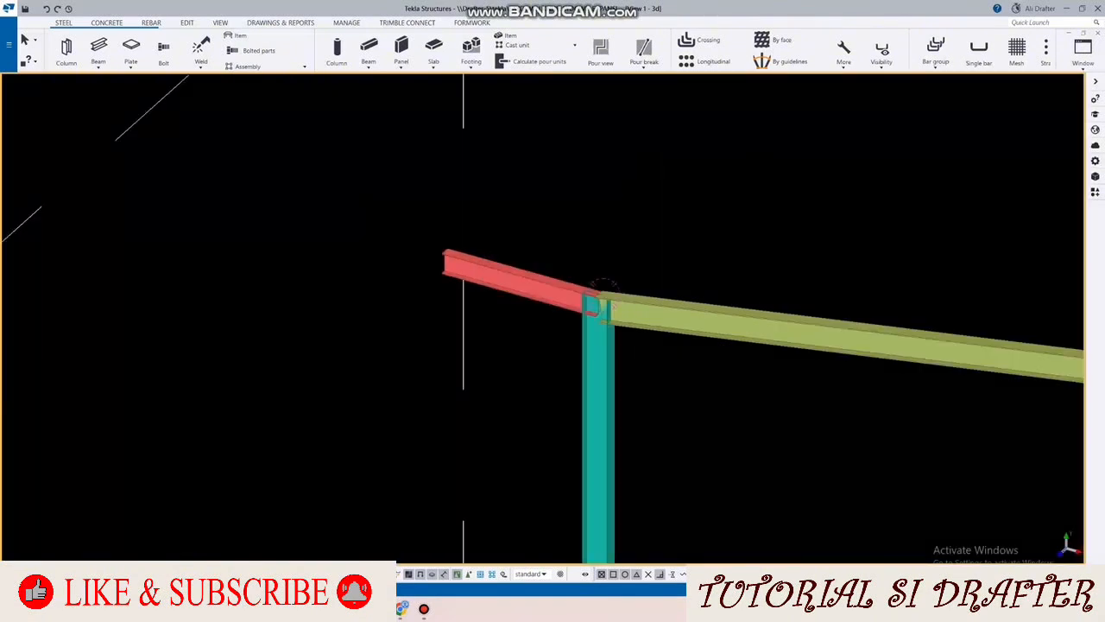
pyautogui.click(186, 24)
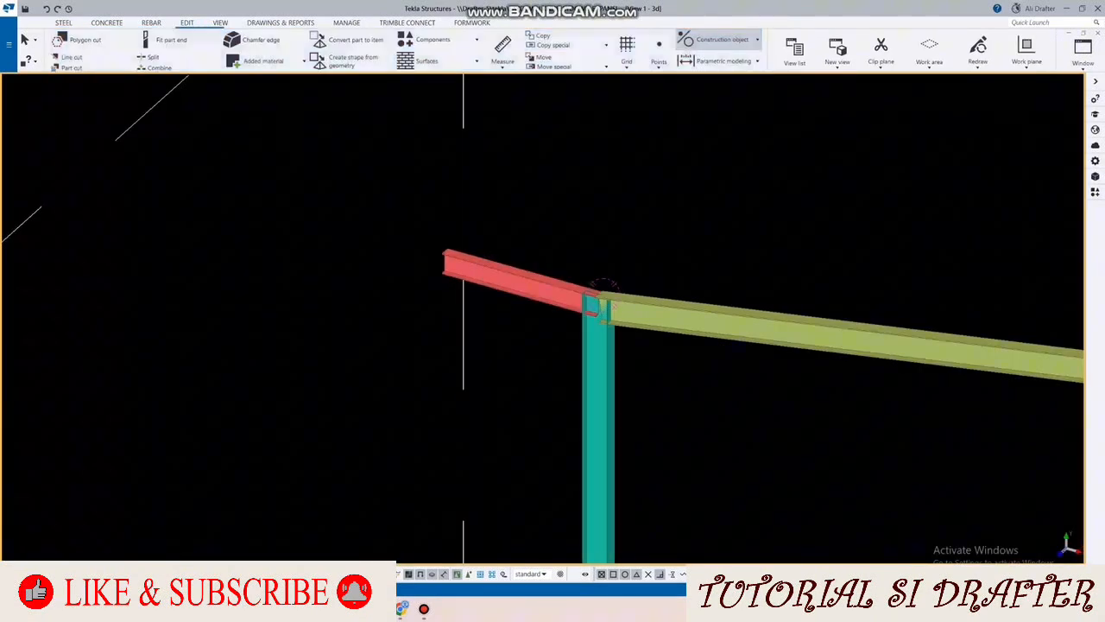
pyautogui.click(722, 39)
pyautogui.scroll(5, 644, 237)
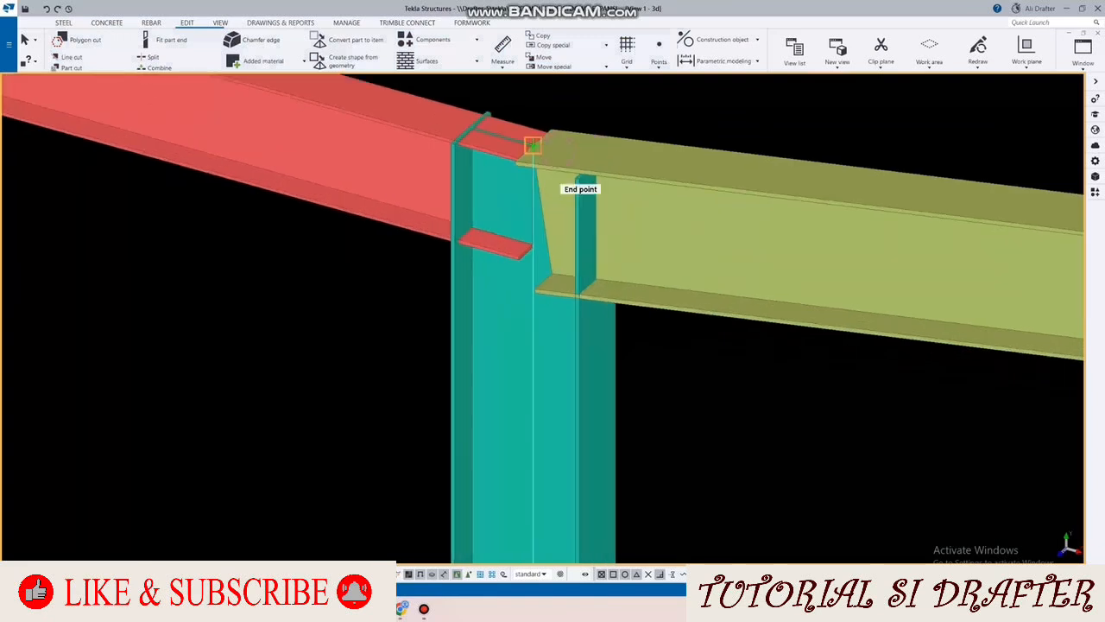
pyautogui.scroll(2, 570, 285)
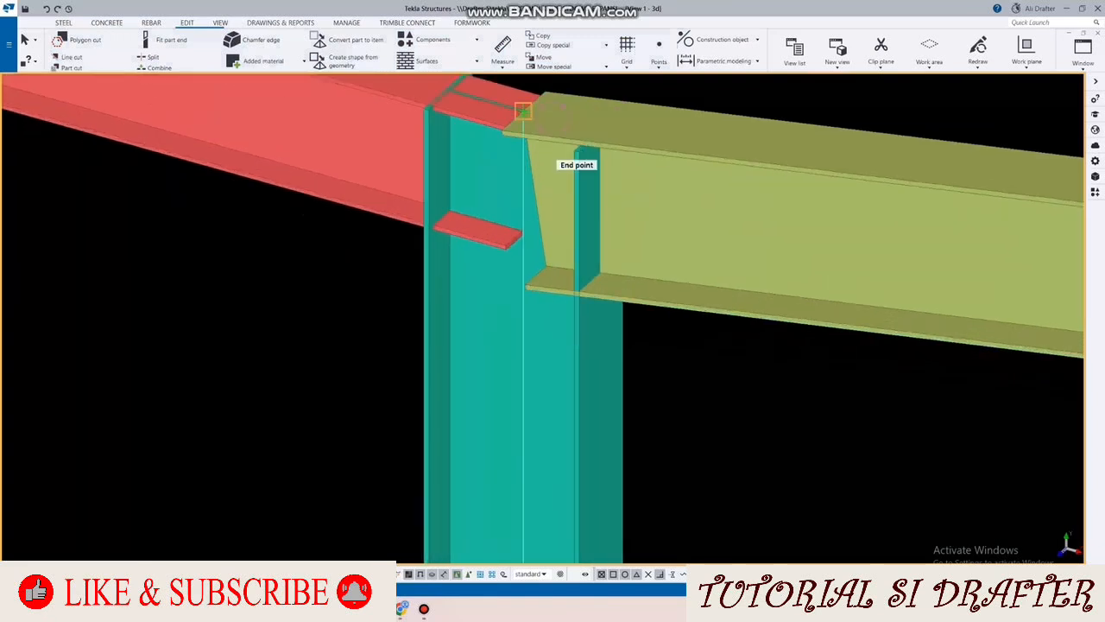
pyautogui.click(525, 289)
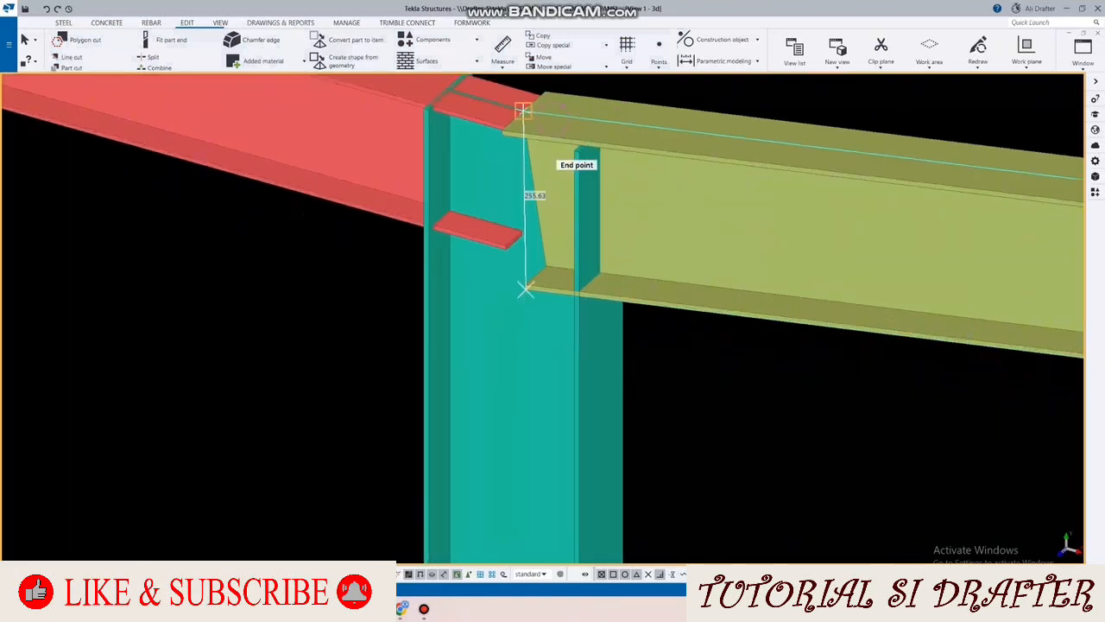
pyautogui.click(579, 151)
pyautogui.moveTo(579, 151); pyautogui.dragTo(551, 183, button='middle')
# Step: Change the construction line's color to red and its line type to Solid line
pyautogui.doubleClick(506, 299)
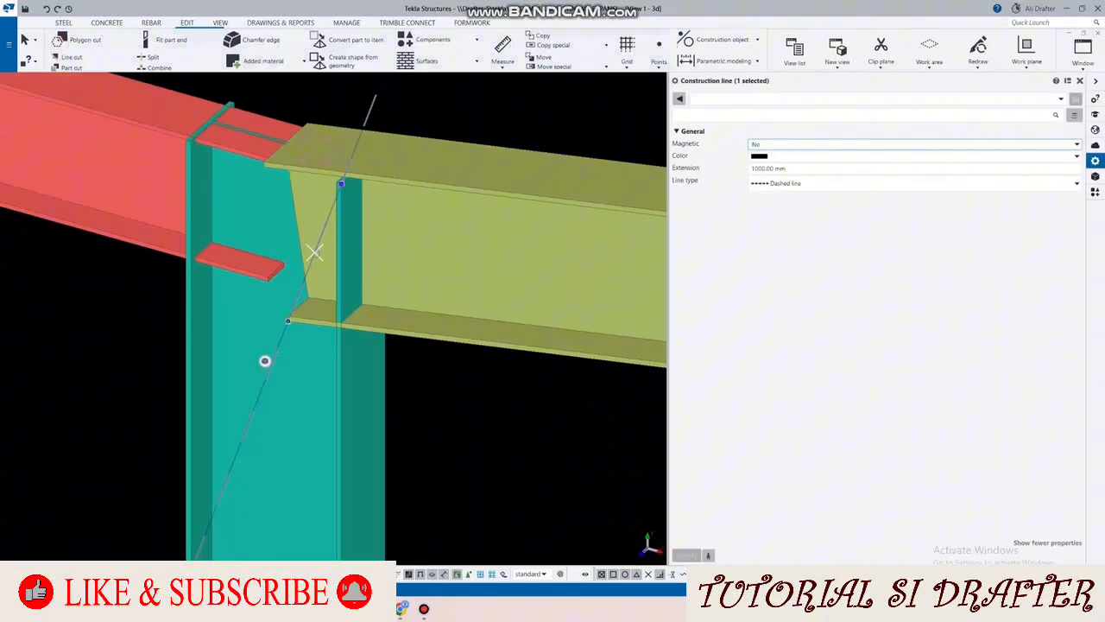
pyautogui.click(846, 156)
pyautogui.click(846, 182)
pyautogui.click(846, 183)
pyautogui.click(846, 196)
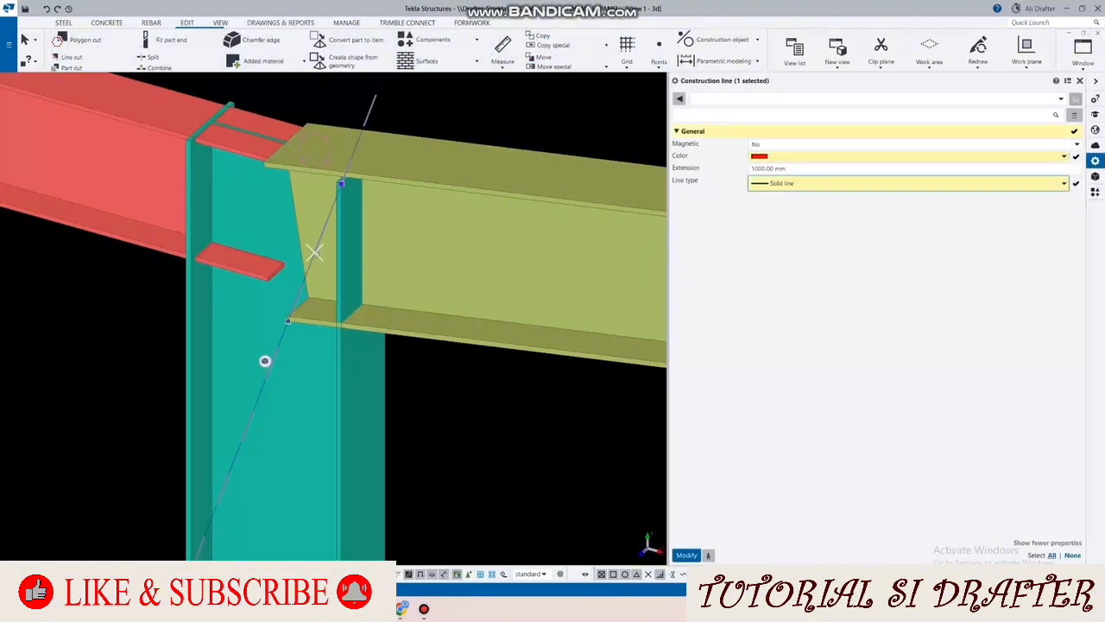
pyautogui.click(686, 556)
pyautogui.scroll(-2, 452, 385)
pyautogui.scroll(-2, 454, 377)
pyautogui.click(454, 378)
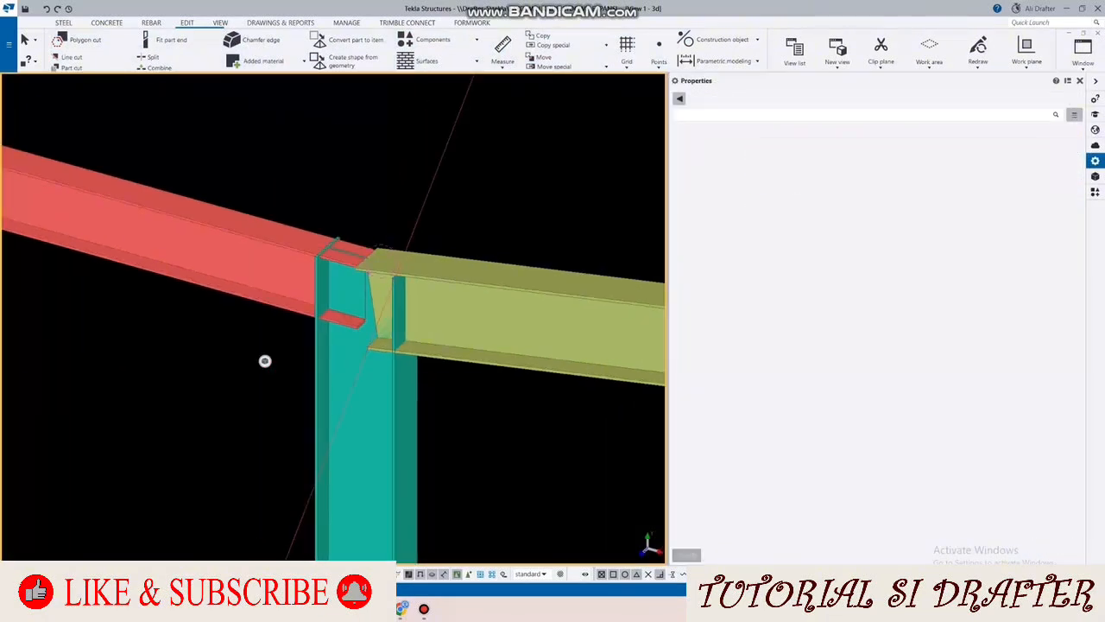
# Step: Start defining a new custom component of type Connection named EN
pyautogui.scroll(-1, 265, 361)
pyautogui.moveTo(265, 361); pyautogui.dragTo(224, 361, button='middle')
pyautogui.hotkey('ctrl', 'f')
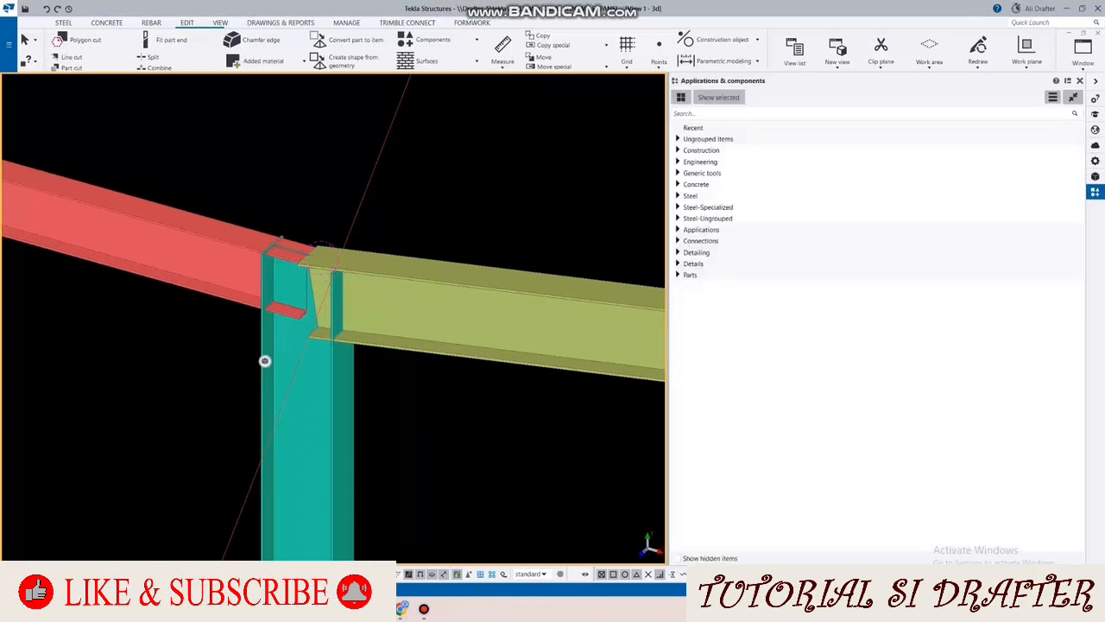
pyautogui.click(1052, 98)
pyautogui.click(1023, 161)
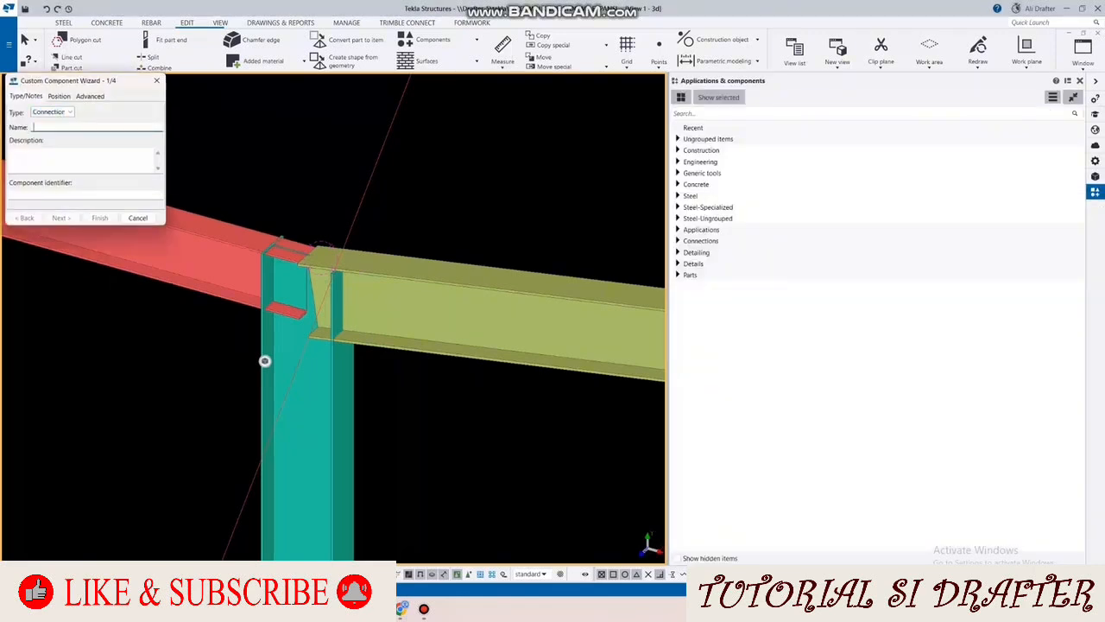
pyautogui.write('ENDPLATE WF 248')
pyautogui.click(61, 218)
# Step: Define the connection with the construction line as component object, the A1 column as main part and the rafter as secondary part
pyautogui.scroll(2, 353, 215)
pyautogui.click(356, 216)
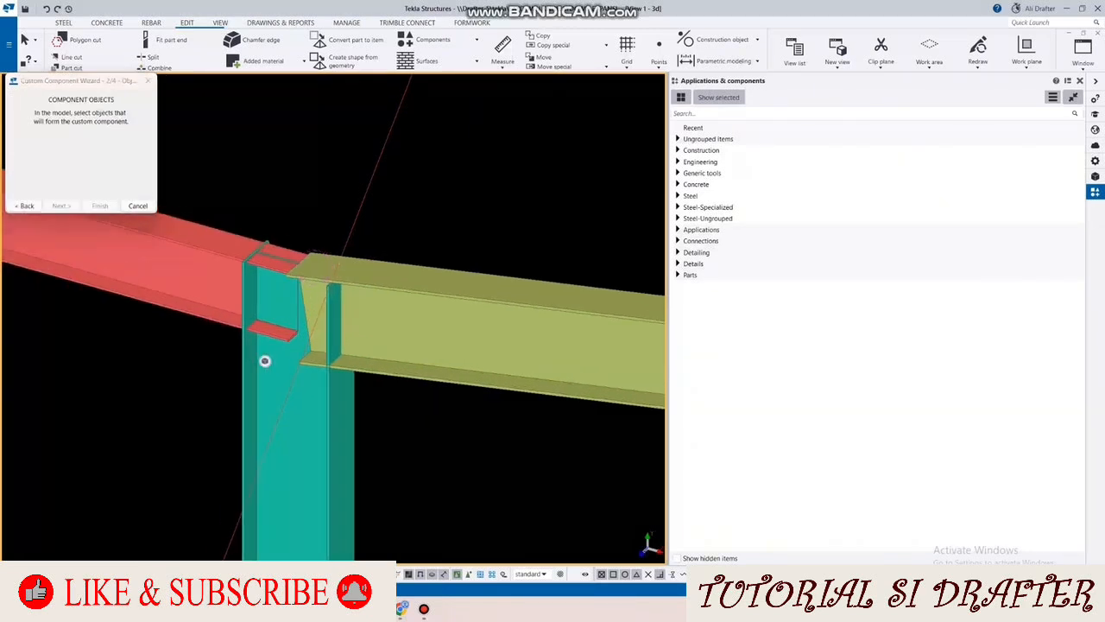
pyautogui.click(61, 207)
pyautogui.click(281, 393)
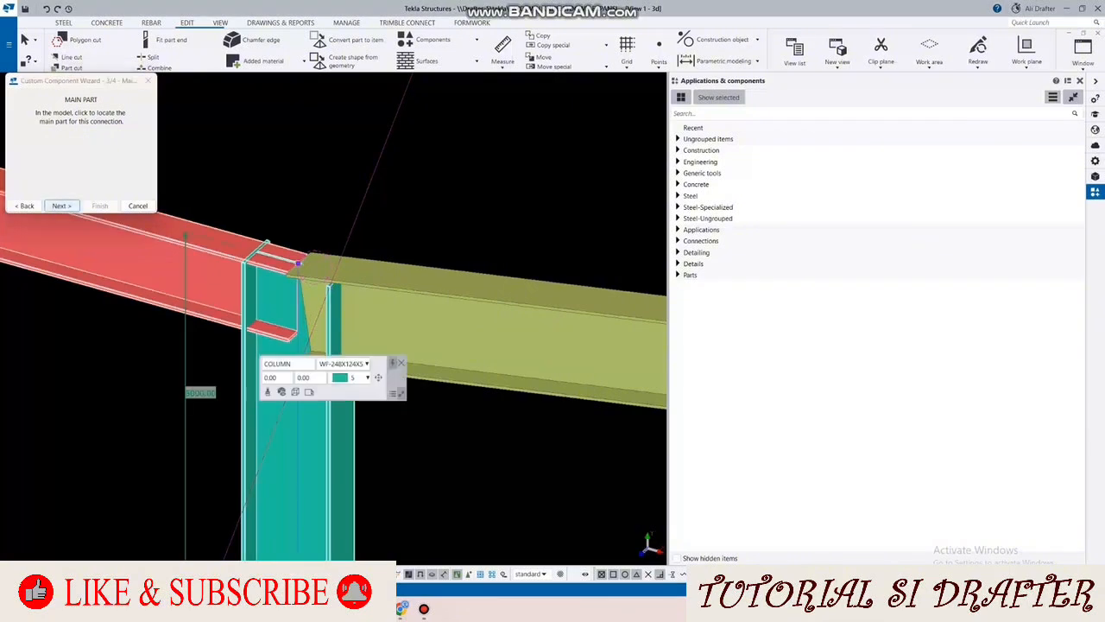
pyautogui.click(61, 205)
pyautogui.click(298, 262)
pyautogui.click(376, 320)
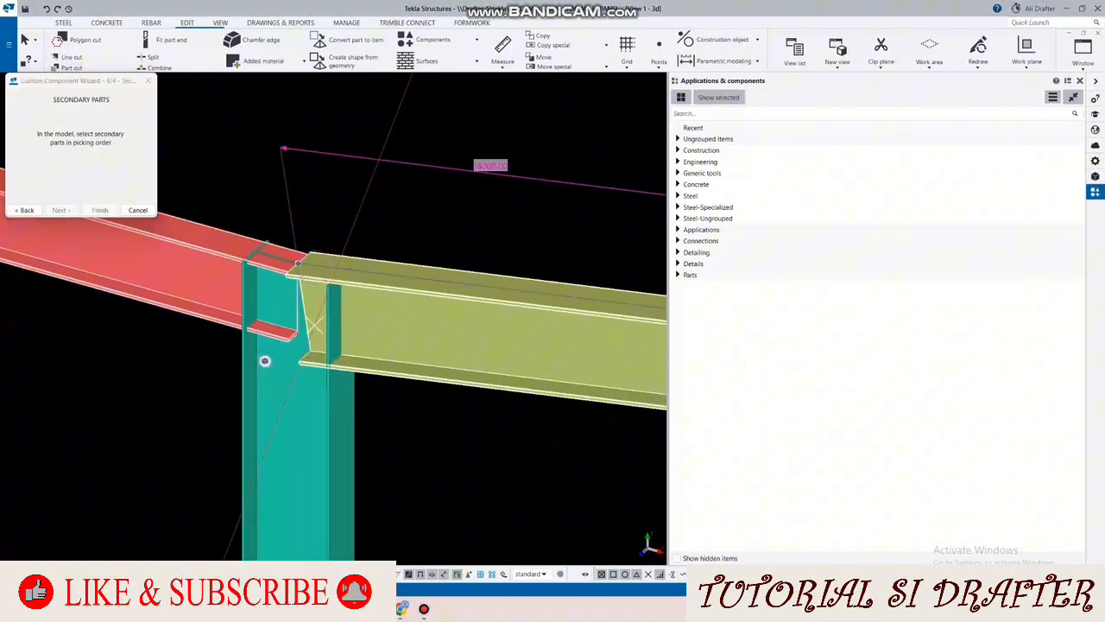
pyautogui.click(100, 210)
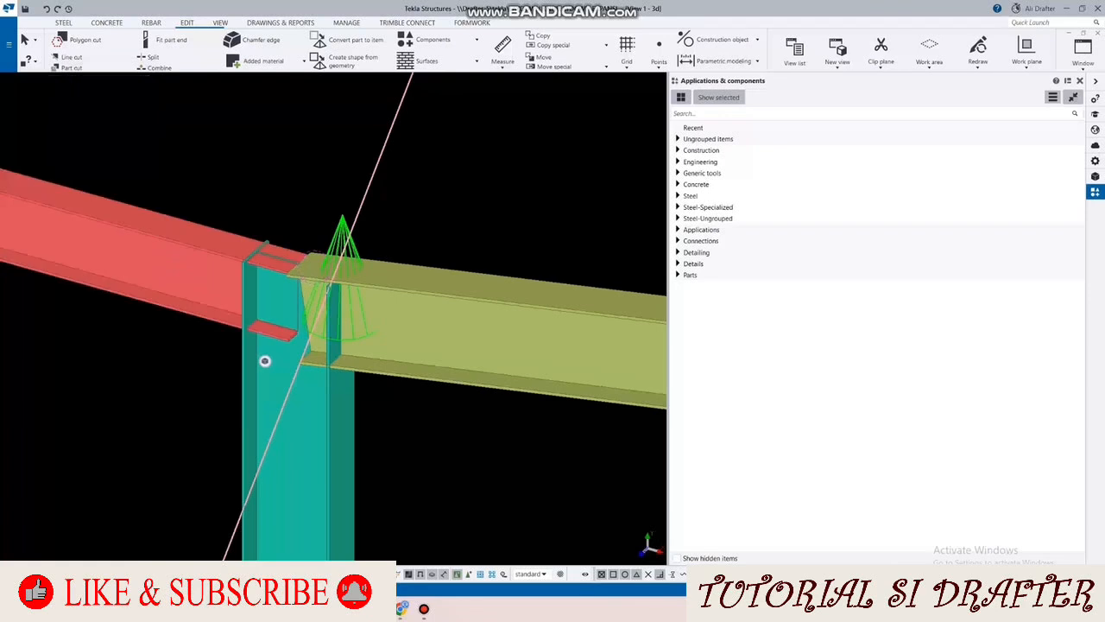
# Step: Open the new connection at the A1 column joint in the custom component editor
pyautogui.rightClick(343, 220)
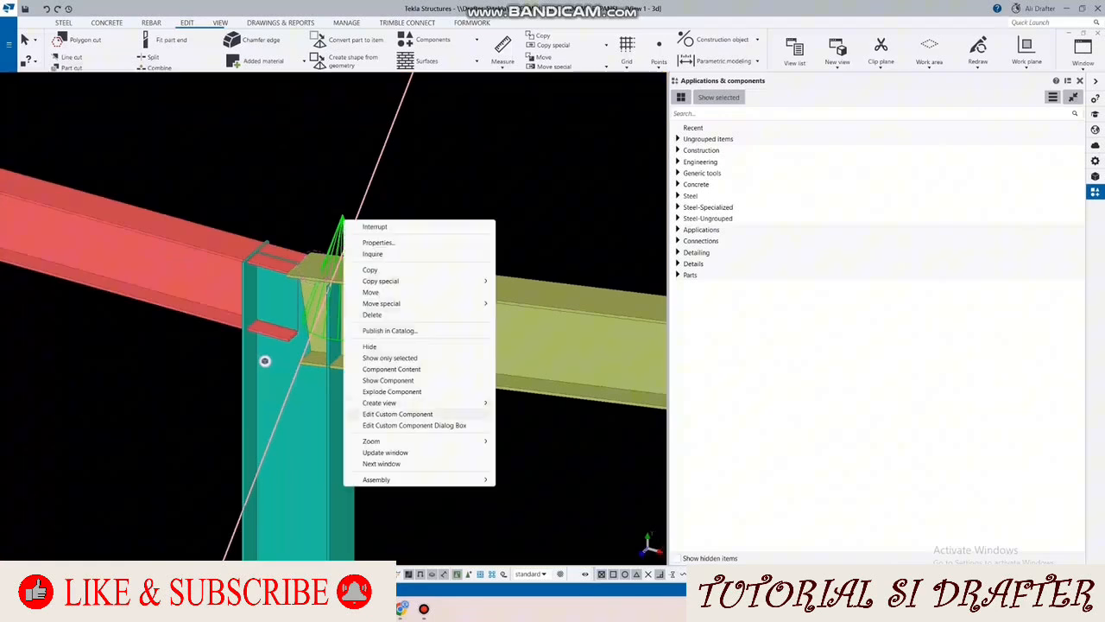
pyautogui.click(419, 415)
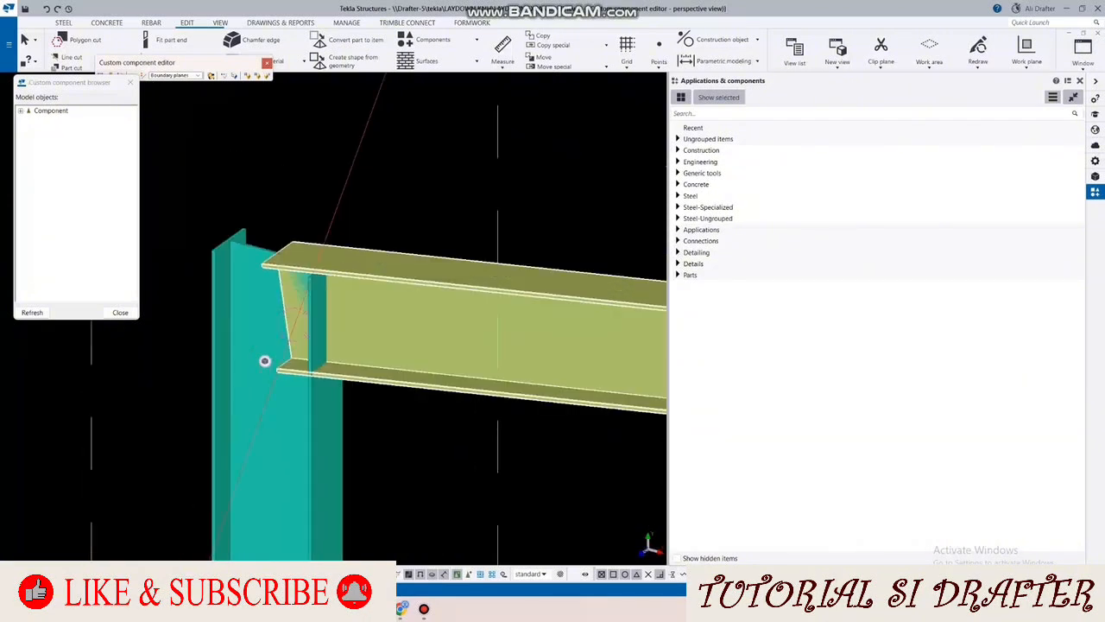
pyautogui.scroll(-3, 265, 361)
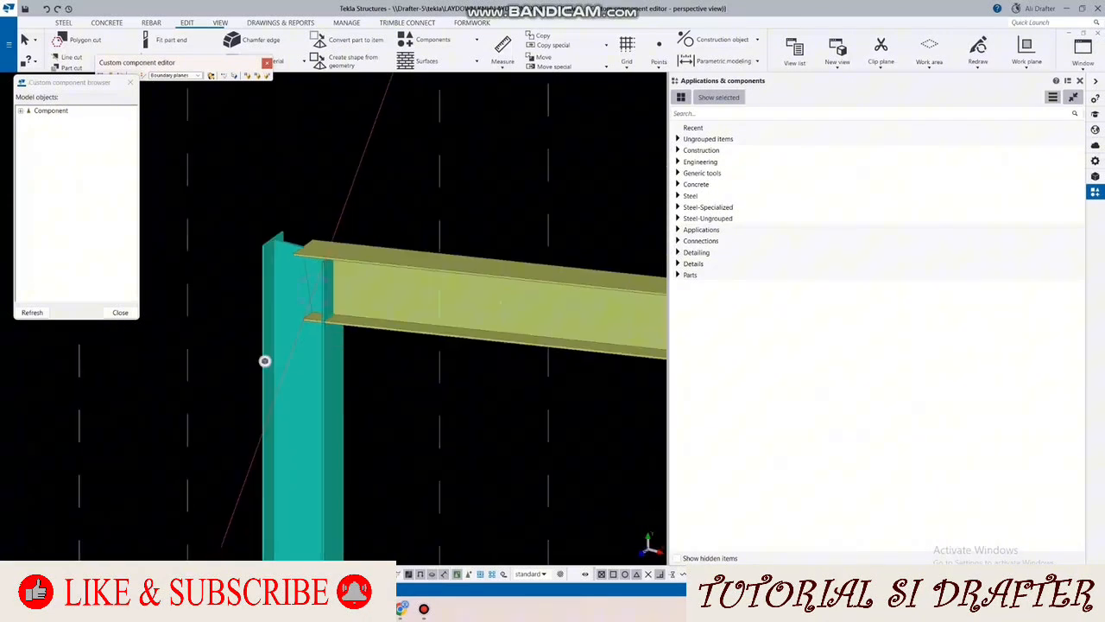
pyautogui.scroll(2, 265, 360)
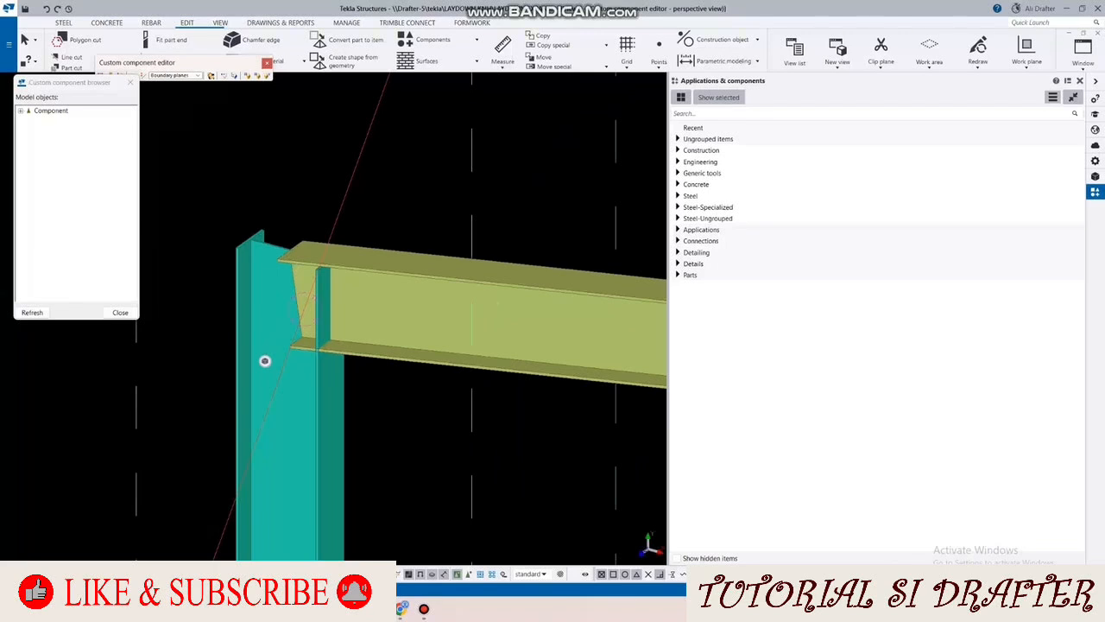
pyautogui.scroll(2, 265, 361)
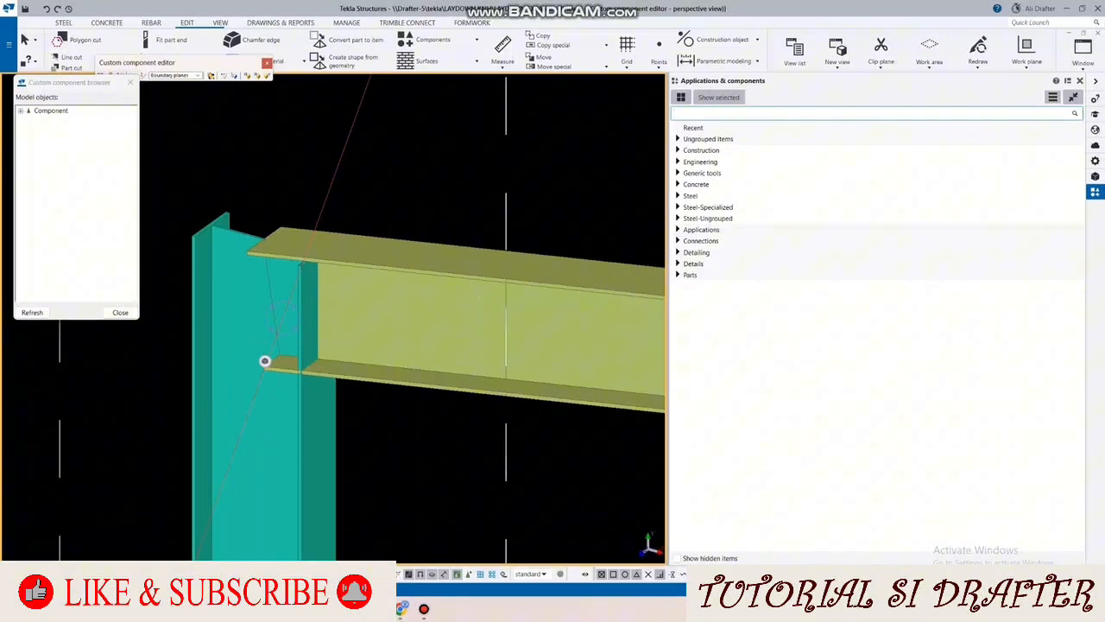
# Step: Search the component catalog for HAU and apply Haunch (40) between the column and the rafter
pyautogui.write('AU')
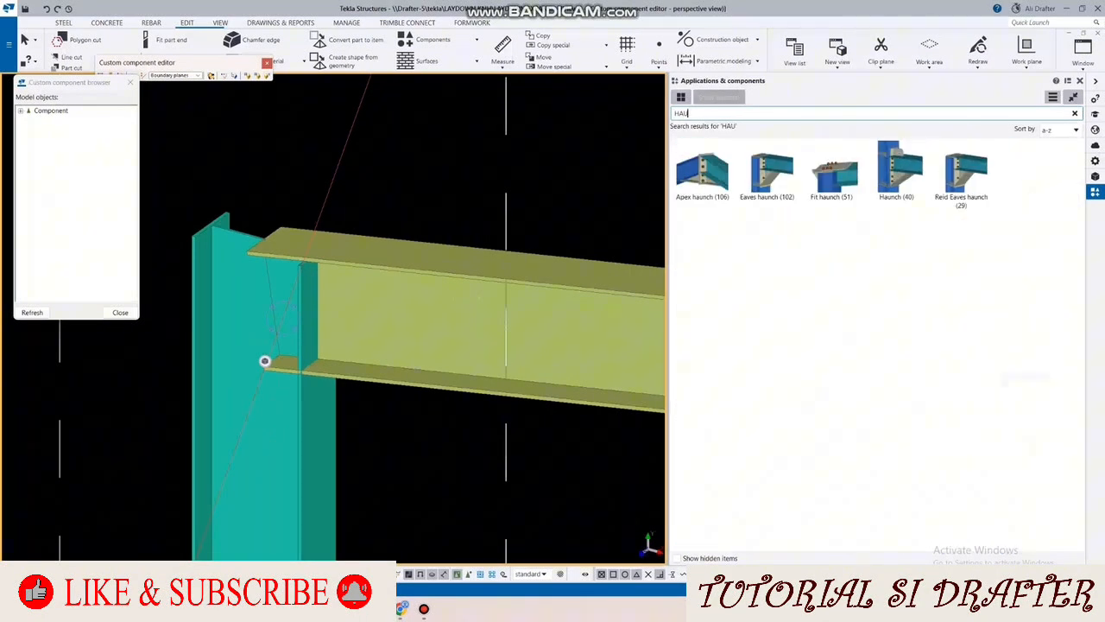
pyautogui.click(898, 173)
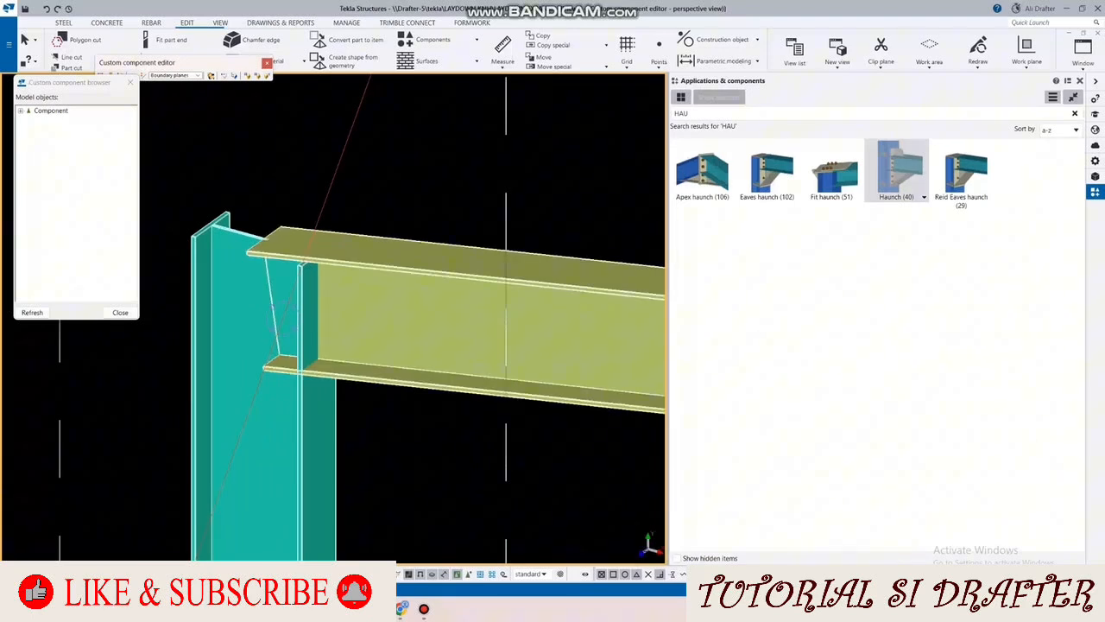
pyautogui.click(367, 319)
pyautogui.scroll(-5, 367, 319)
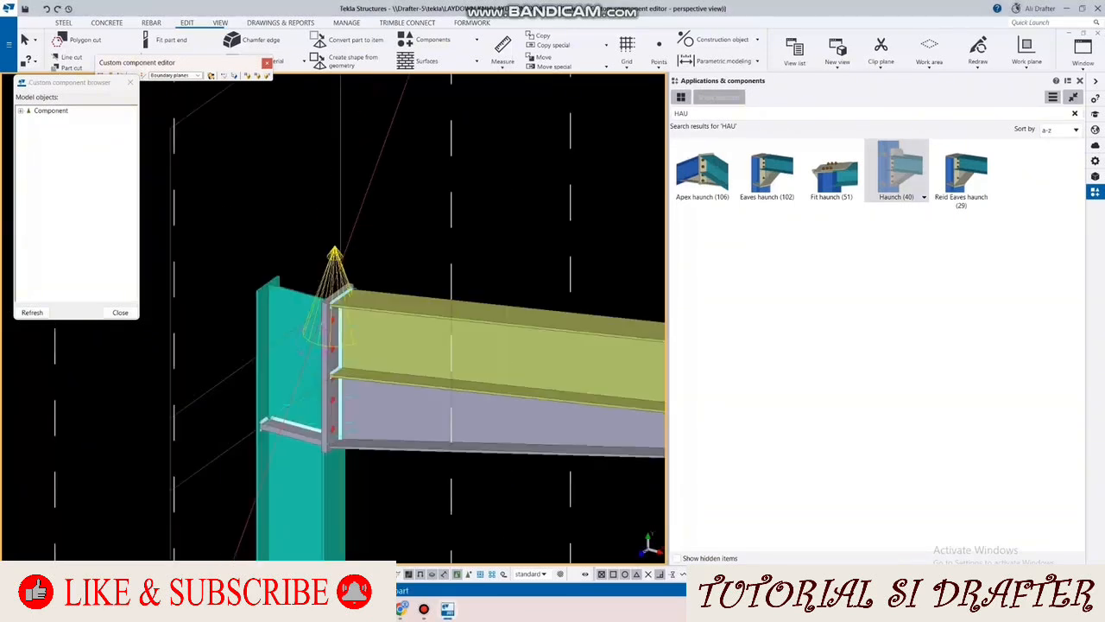
pyautogui.scroll(2, 328, 285)
pyautogui.scroll(2, 437, 246)
pyautogui.rightClick(436, 247)
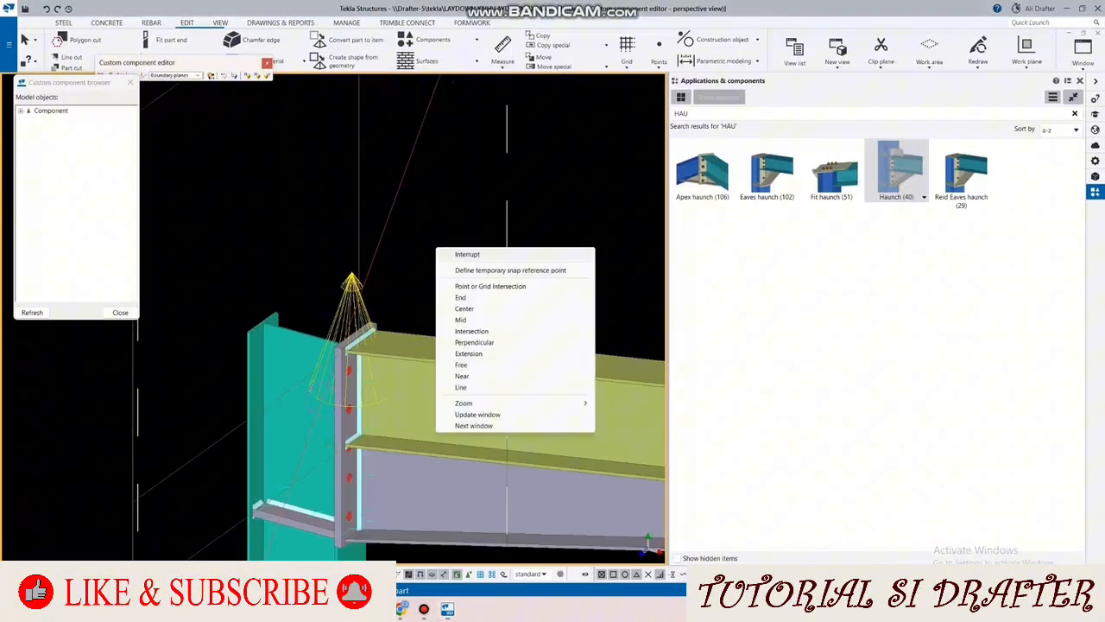
pyautogui.click(456, 255)
pyautogui.scroll(-2, 456, 256)
pyautogui.keyDown('ctrl'); pyautogui.moveTo(449, 263); pyautogui.dragTo(385, 302, button='middle'); pyautogui.keyUp('ctrl')
pyautogui.scroll(2, 384, 302)
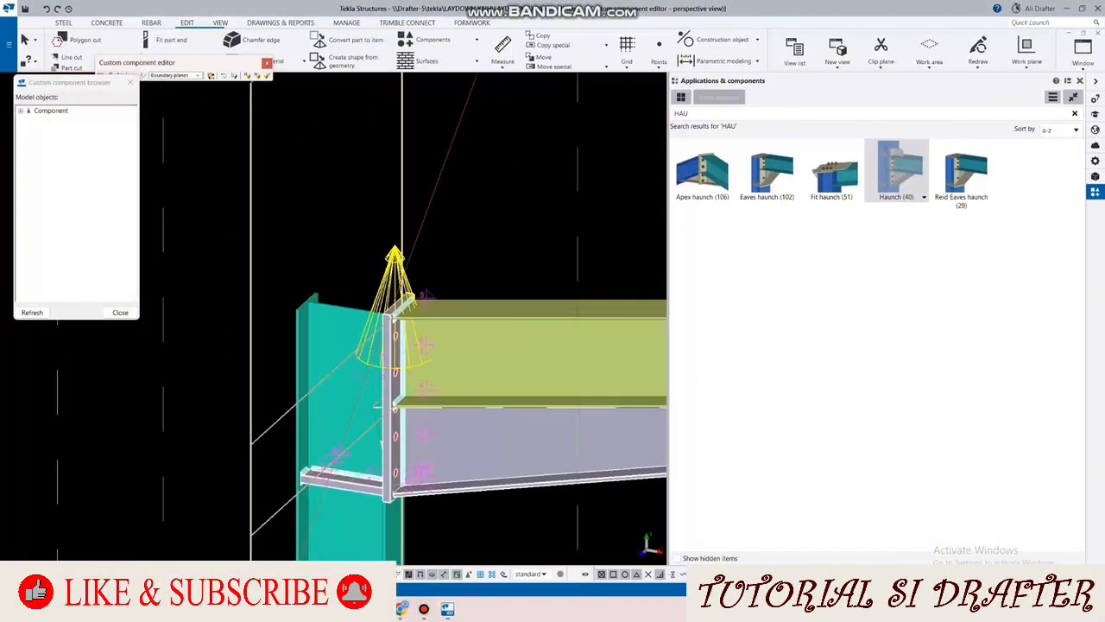
# Step: Open the properties of the Haunch (40) connection at the column-rafter joint
pyautogui.doubleClick(395, 261)
pyautogui.scroll(-3, 561, 260)
pyautogui.moveTo(484, 289); pyautogui.dragTo(593, 291, button='middle')
pyautogui.scroll(4, 641, 270)
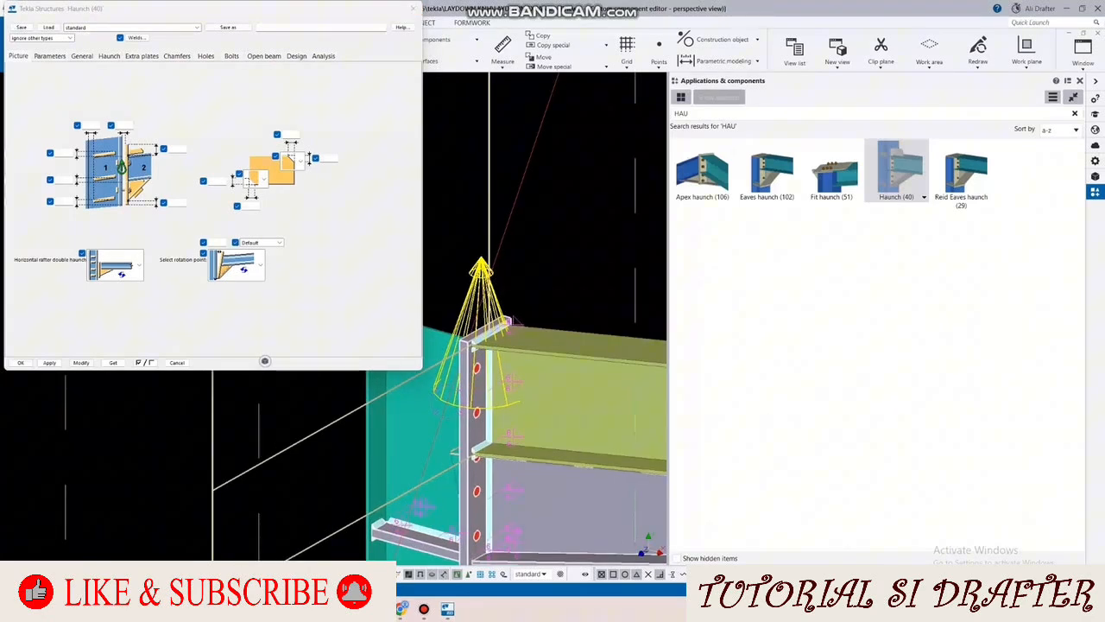
# Step: Switch to File Explorer and look through the Documents folder inside Shared on Local Disk (D:) for the reference drawing
pyautogui.click(306, 609)
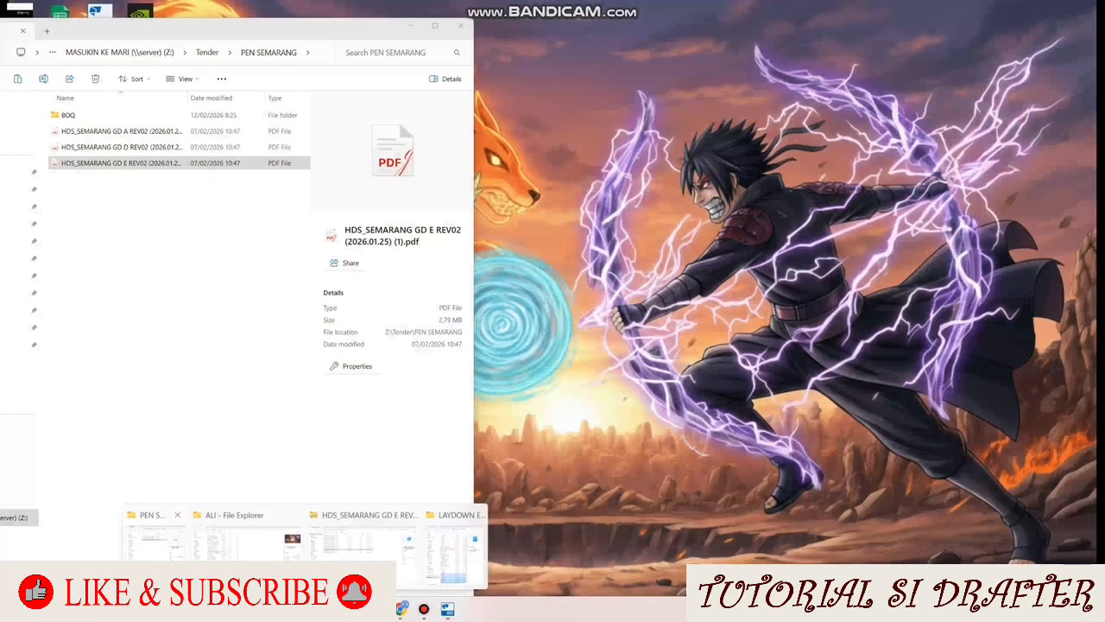
pyautogui.click(155, 540)
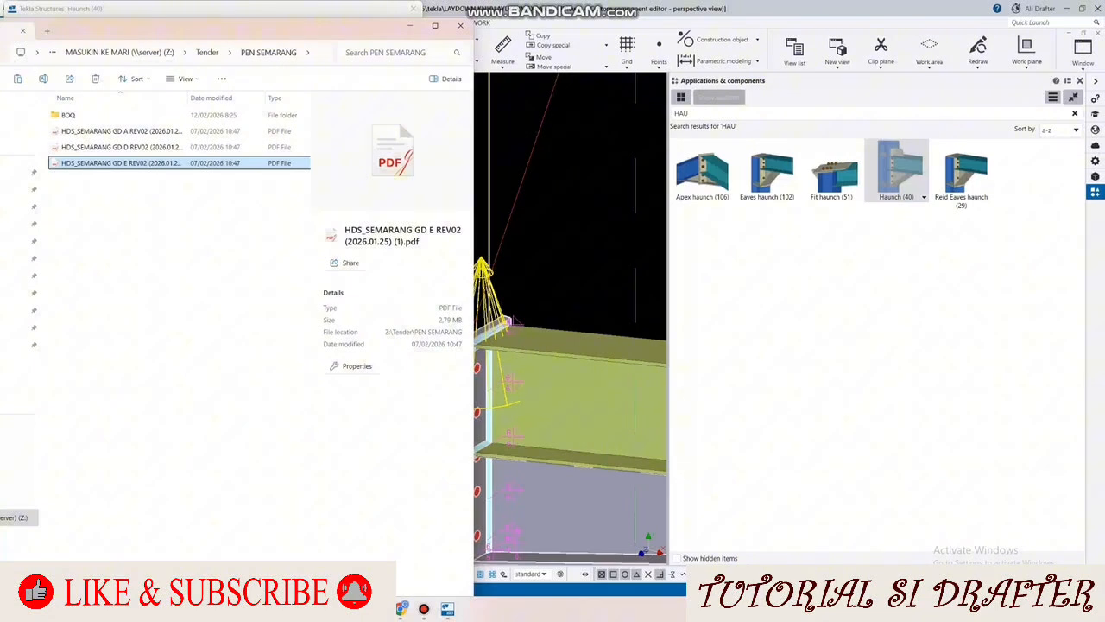
pyautogui.moveTo(246, 35); pyautogui.dragTo(357, 18)
pyautogui.click(70, 483)
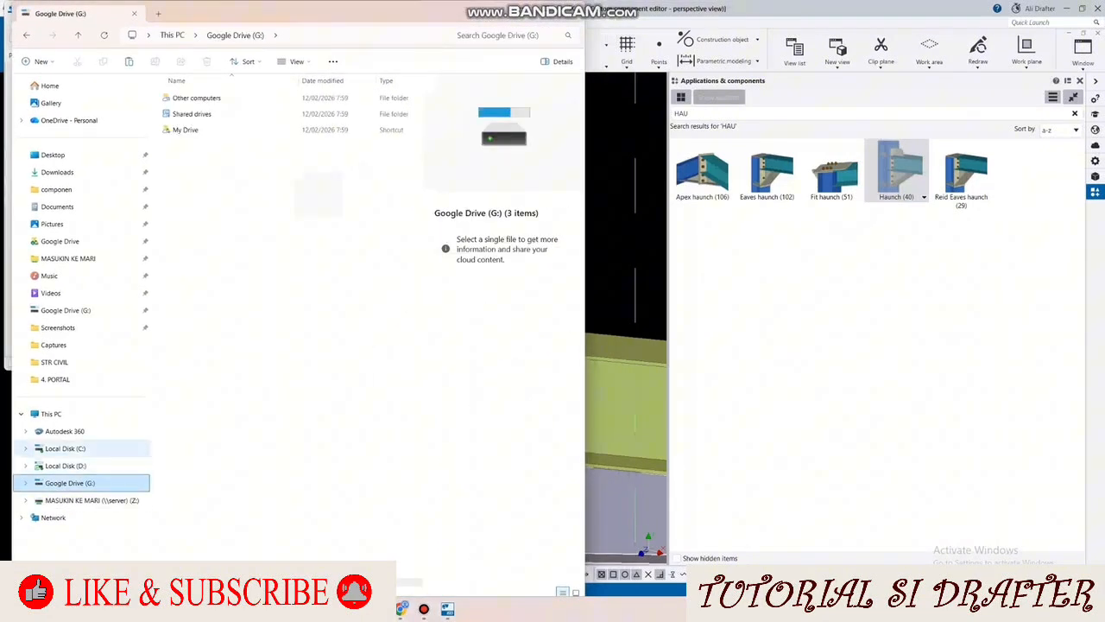
pyautogui.click(66, 449)
pyautogui.click(66, 465)
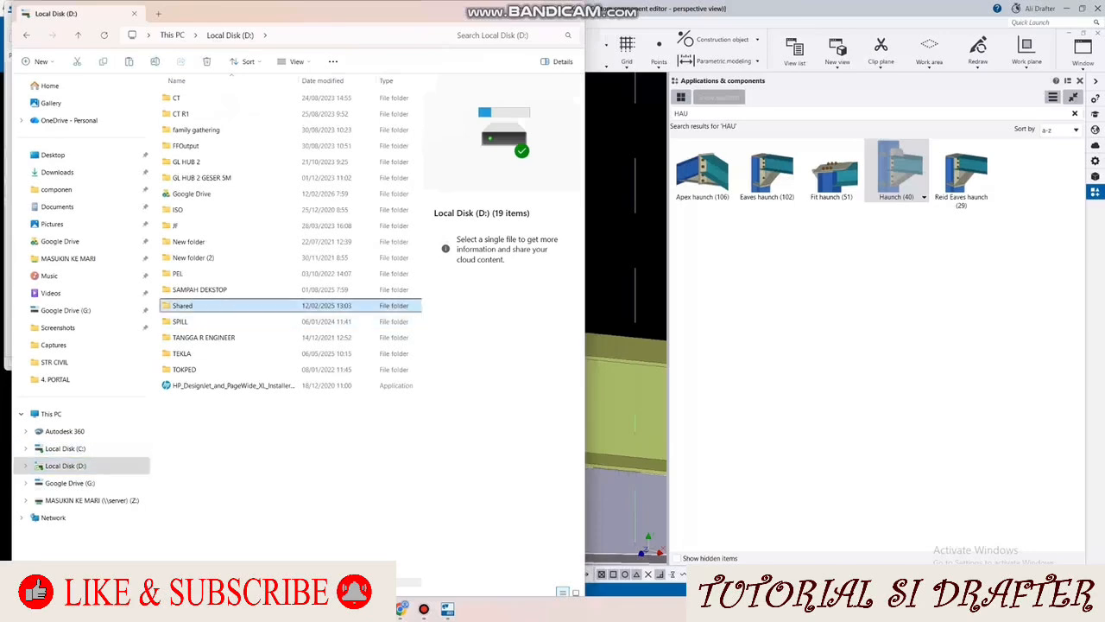
pyautogui.doubleClick(183, 305)
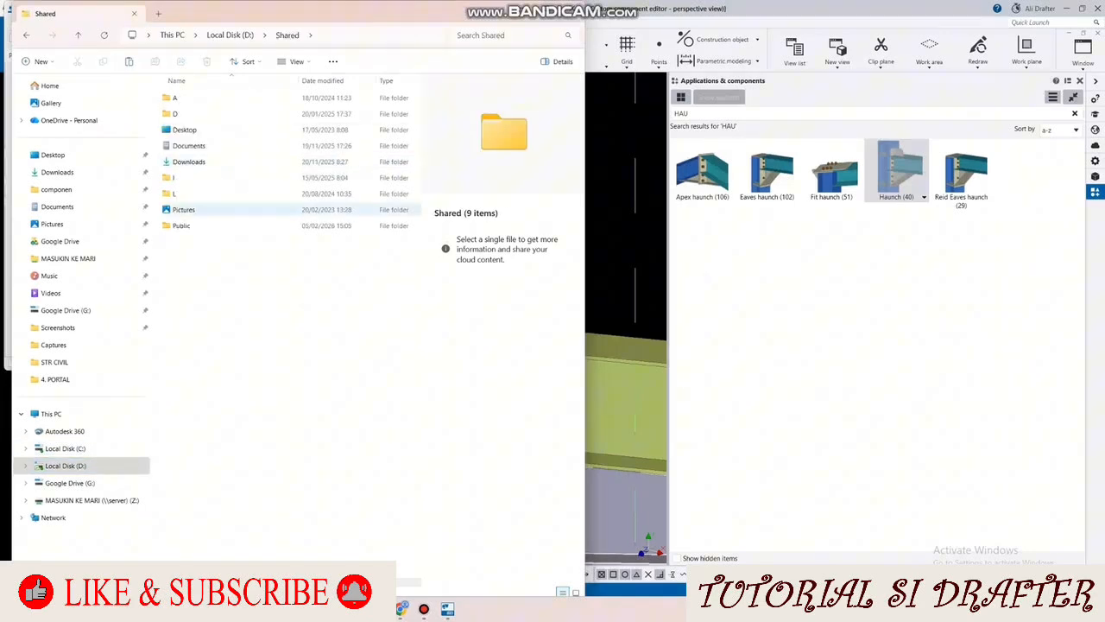
pyautogui.doubleClick(189, 146)
pyautogui.scroll(-15, 285, 328)
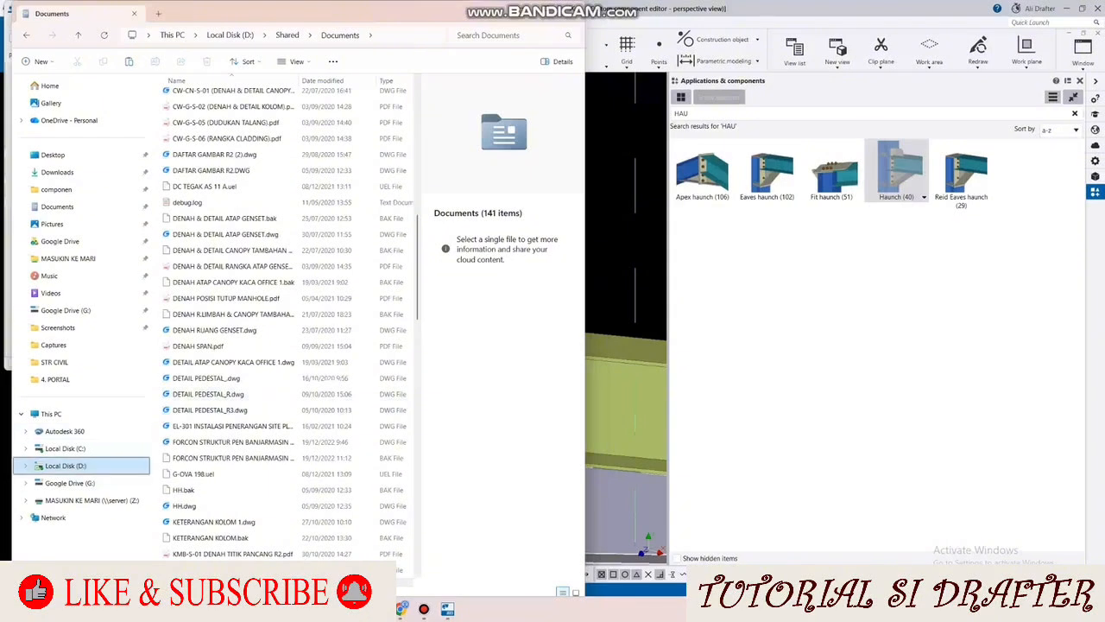
# Step: Open the Public folder inside Shared on Local Disk (D:)
pyautogui.click(66, 449)
pyautogui.click(66, 465)
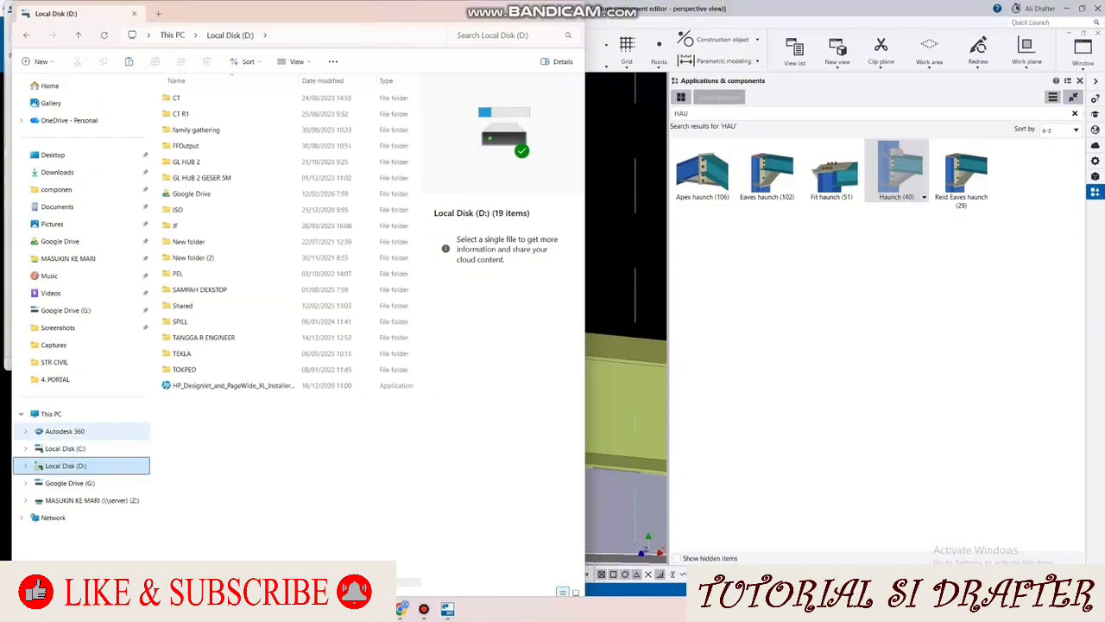
pyautogui.click(182, 306)
pyautogui.doubleClick(182, 305)
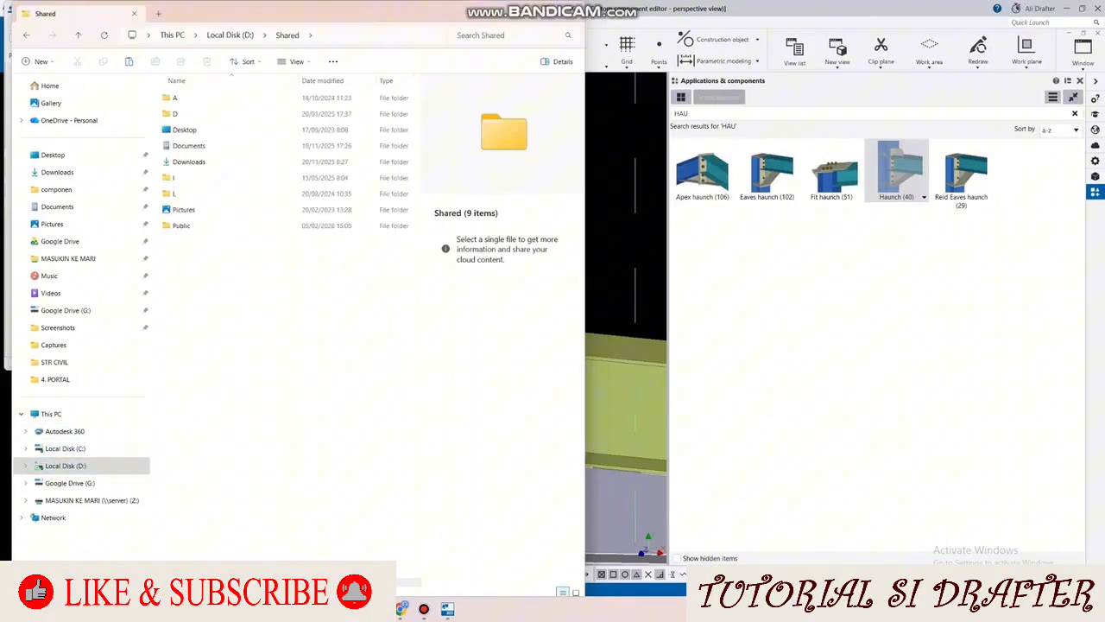
pyautogui.click(181, 225)
pyautogui.doubleClick(181, 225)
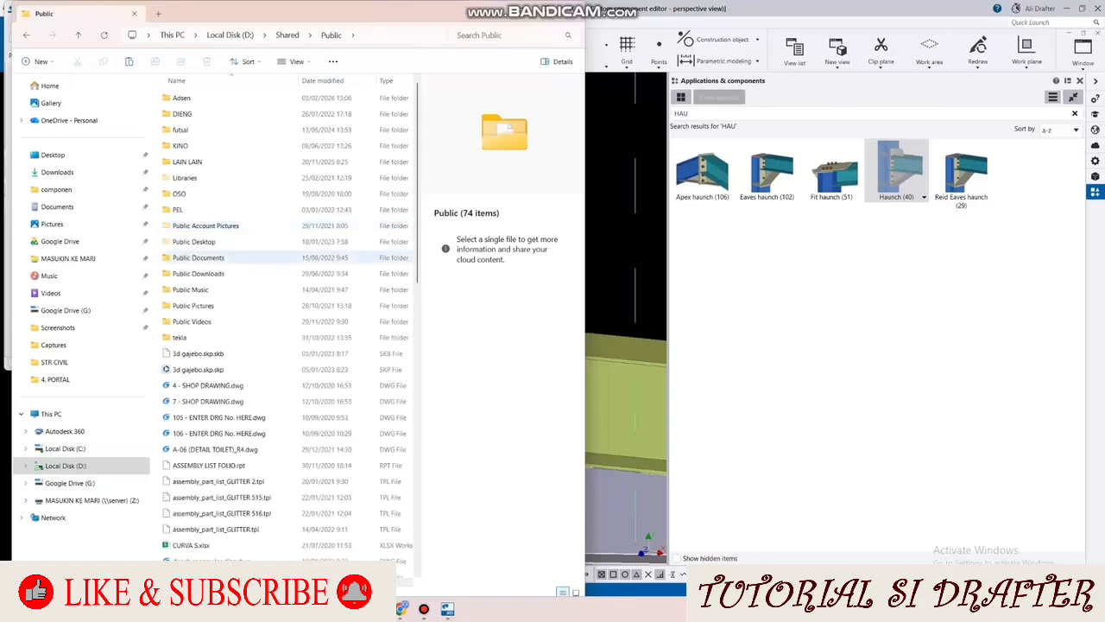
# Step: Find and open the drawing STANDART DETAIL BAJA.dwg in the Public folder
pyautogui.scroll(-10, 259, 345)
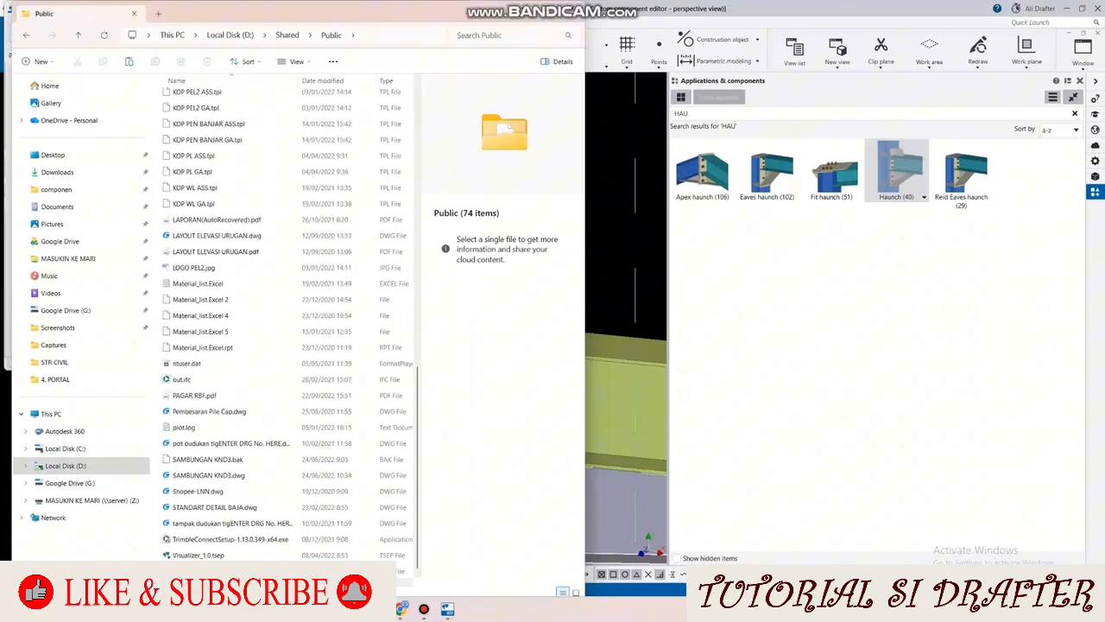
pyautogui.scroll(10, 259, 446)
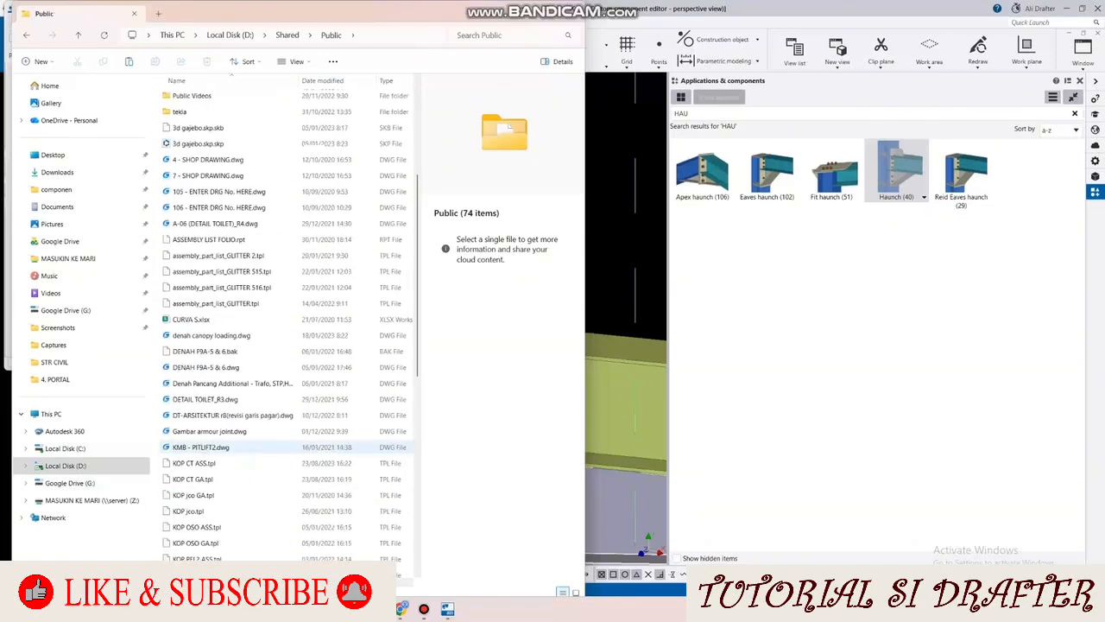
pyautogui.scroll(5, 259, 447)
pyautogui.scroll(-13, 205, 449)
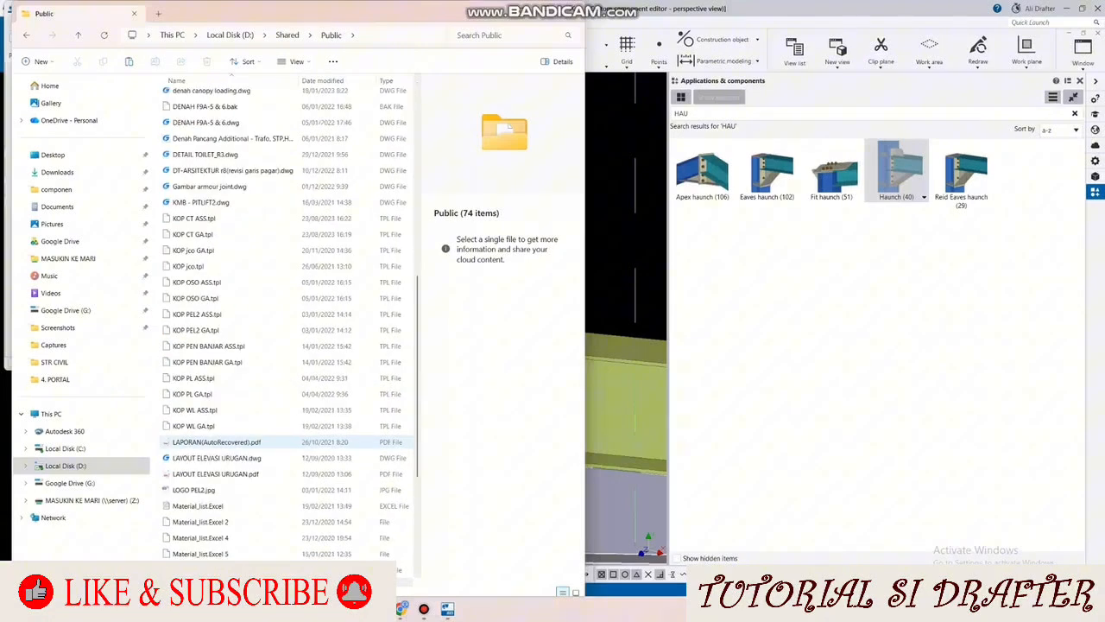
pyautogui.scroll(-2, 205, 458)
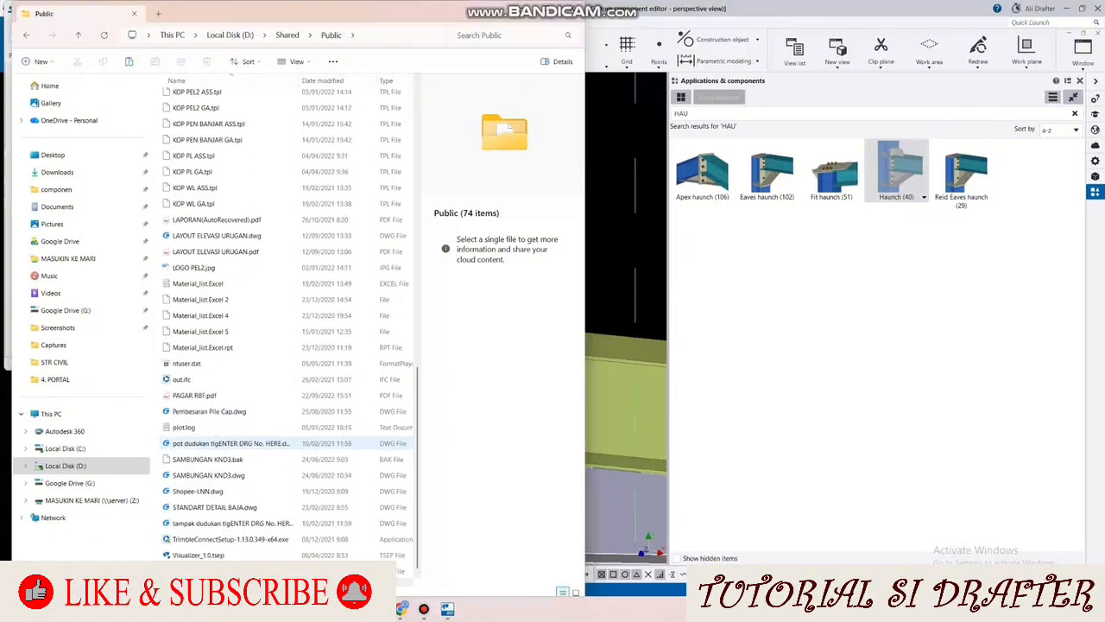
pyautogui.click(214, 507)
pyautogui.doubleClick(214, 507)
# Step: Examine the haunch details for WF-200x100 and WF-250x125, including their plate, bolt and haunch dimensions, in the standard detail drawing
pyautogui.scroll(5, 392, 299)
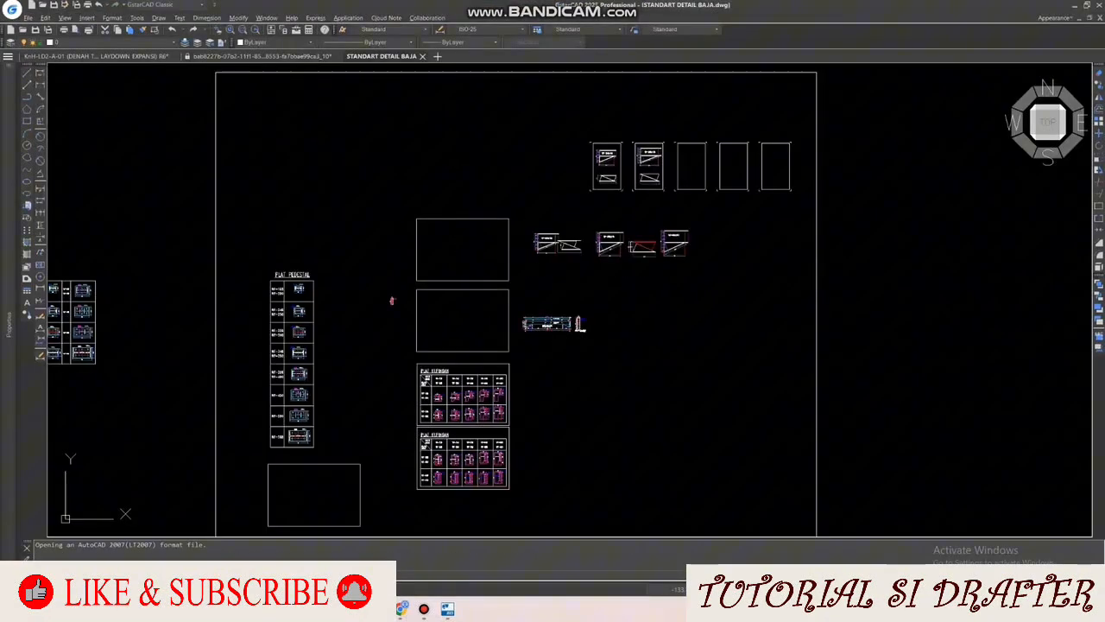
pyautogui.scroll(4, 434, 464)
pyautogui.moveTo(434, 464); pyautogui.dragTo(855, 515, button='middle')
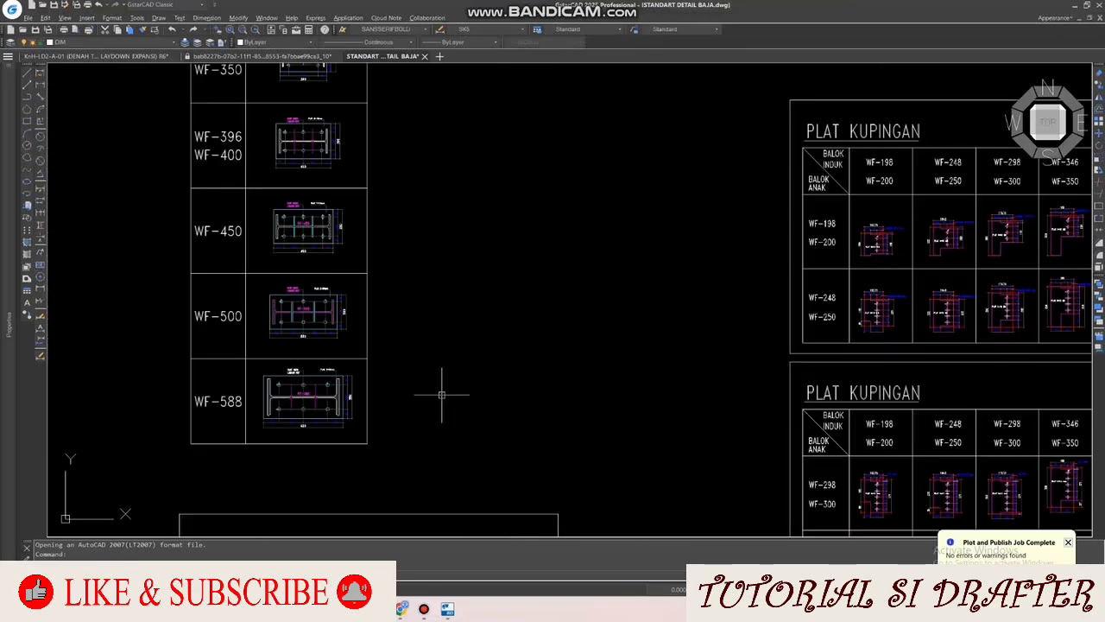
pyautogui.scroll(-8, 363, 377)
pyautogui.scroll(6, 590, 178)
pyautogui.scroll(6, 592, 181)
pyautogui.scroll(-2, 555, 204)
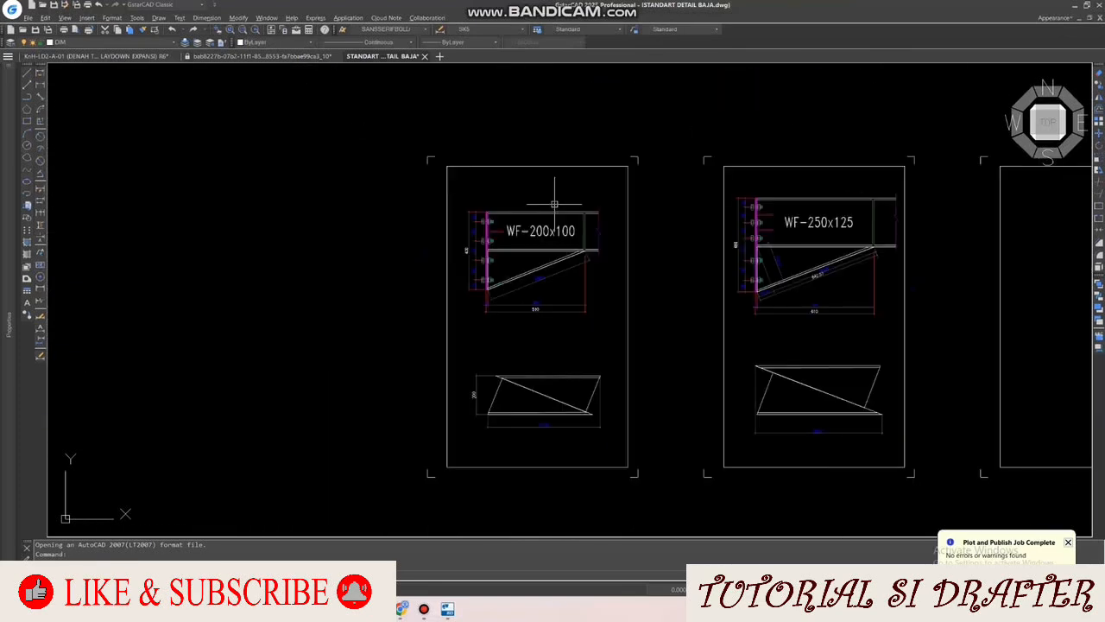
pyautogui.scroll(4, 872, 241)
pyautogui.moveTo(617, 500)
pyautogui.mouseDown(button='middle')
pyautogui.moveTo(560, 444)
pyautogui.moveTo(471, 456)
pyautogui.moveTo(454, 443)
pyautogui.moveTo(450, 369)
pyautogui.moveTo(476, 410)
pyautogui.mouseUp(button='middle')
pyautogui.scroll(-1, 563, 453)
pyautogui.scroll(1, 512, 452)
pyautogui.scroll(-1, 460, 449)
pyautogui.scroll(-2, 388, 354)
pyautogui.scroll(3, 356, 371)
pyautogui.scroll(-1, 460, 426)
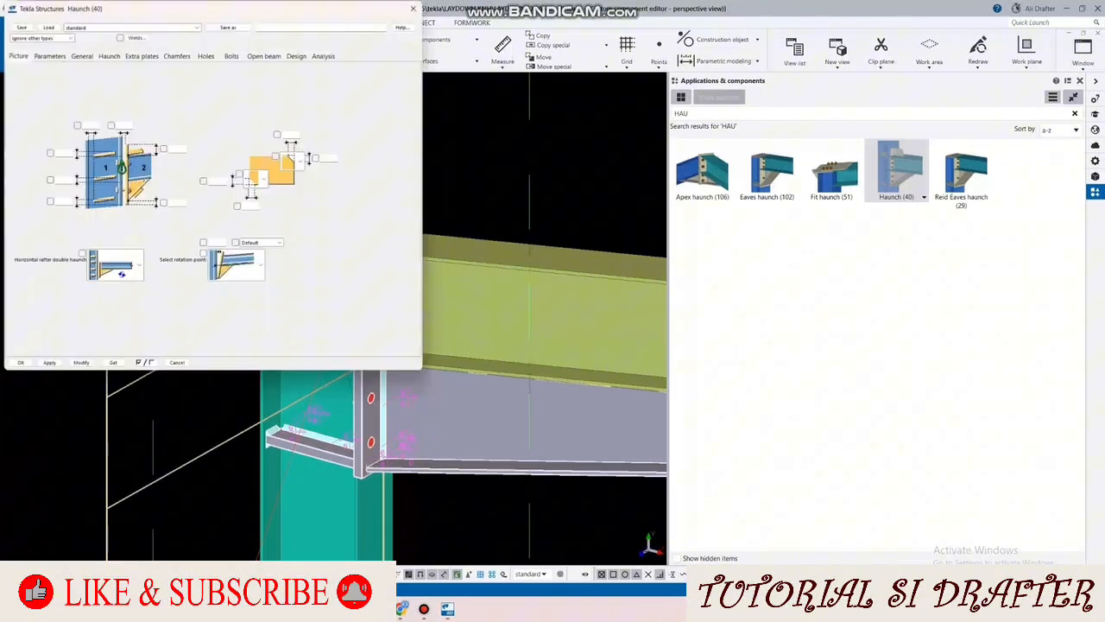
# Step: Set the end plate thickness of the Haunch (40) connection to 10 mm and update the joint in the model
pyautogui.click(49, 56)
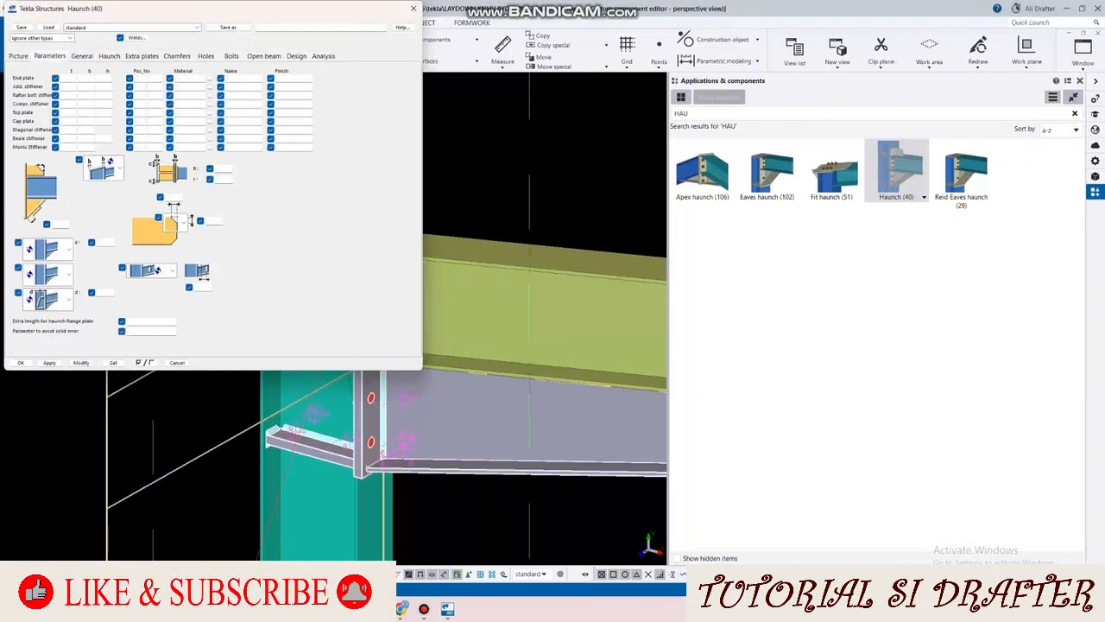
pyautogui.click(18, 56)
pyautogui.click(49, 56)
pyautogui.write('10')
pyautogui.click(82, 363)
pyautogui.moveTo(449, 379); pyautogui.dragTo(553, 387, button='middle')
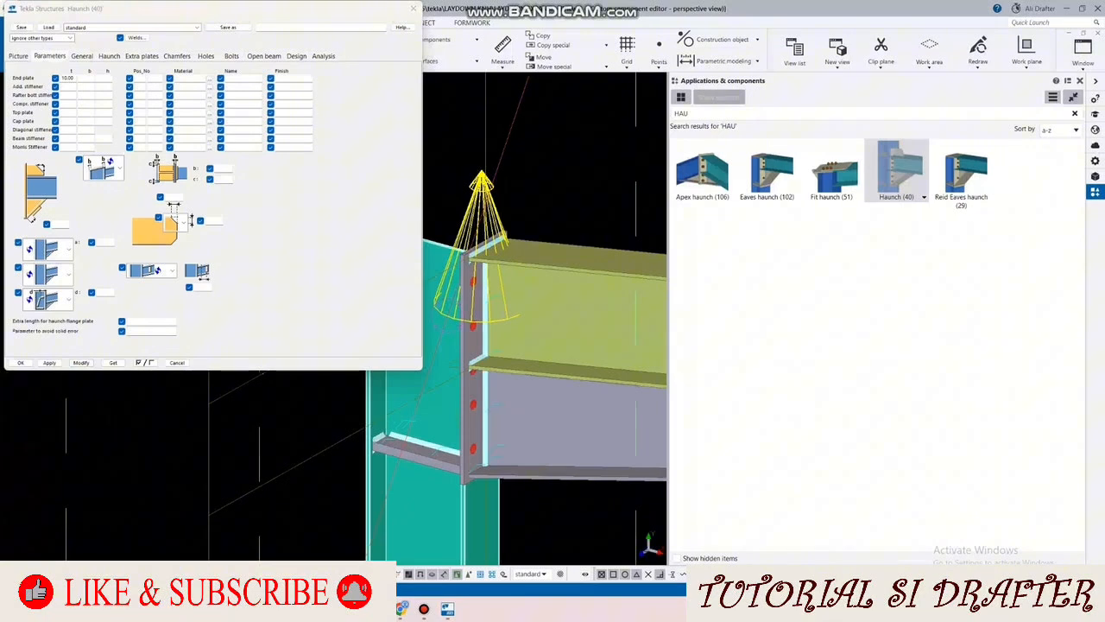
# Step: Choose WF-248X124X5X8 from the WF I profiles as the haunch profile and update the connection
pyautogui.click(109, 56)
pyautogui.click(117, 79)
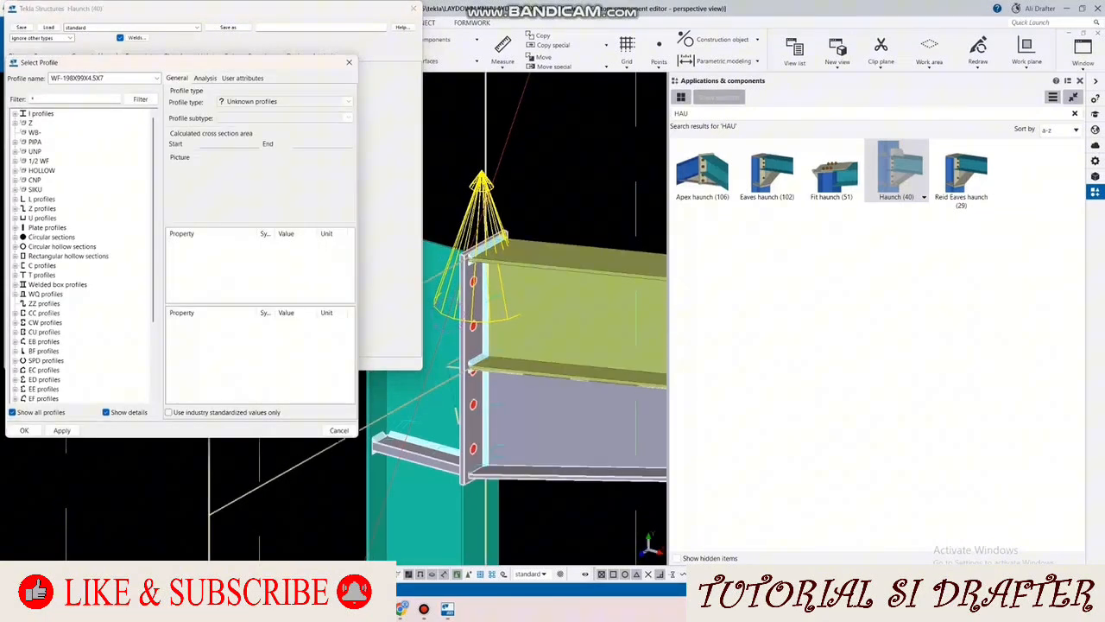
pyautogui.click(15, 114)
pyautogui.click(23, 124)
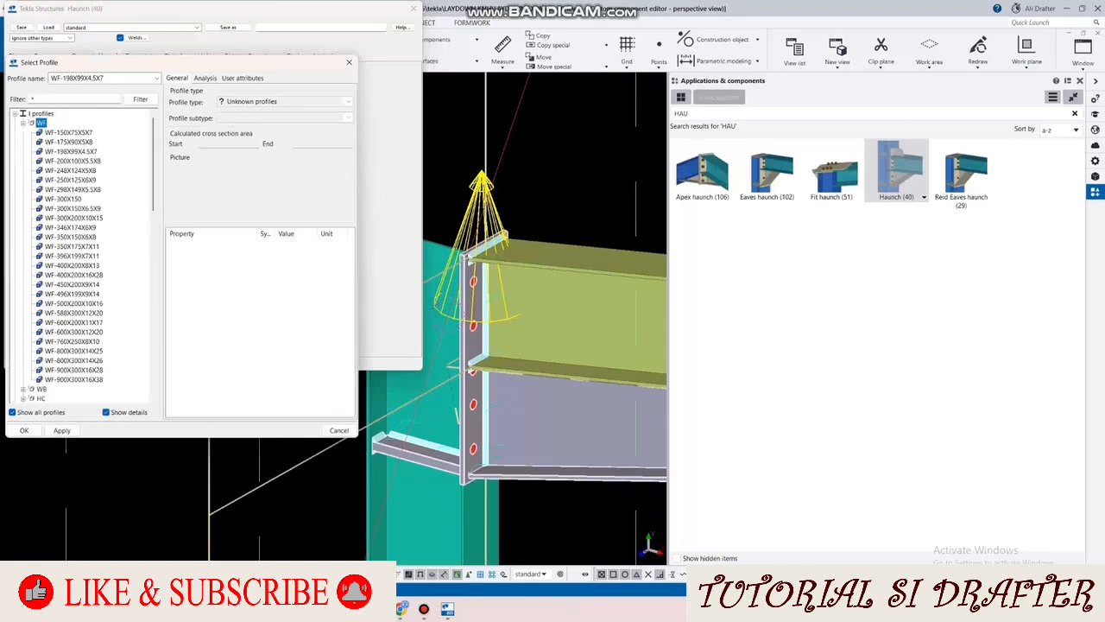
pyautogui.click(70, 170)
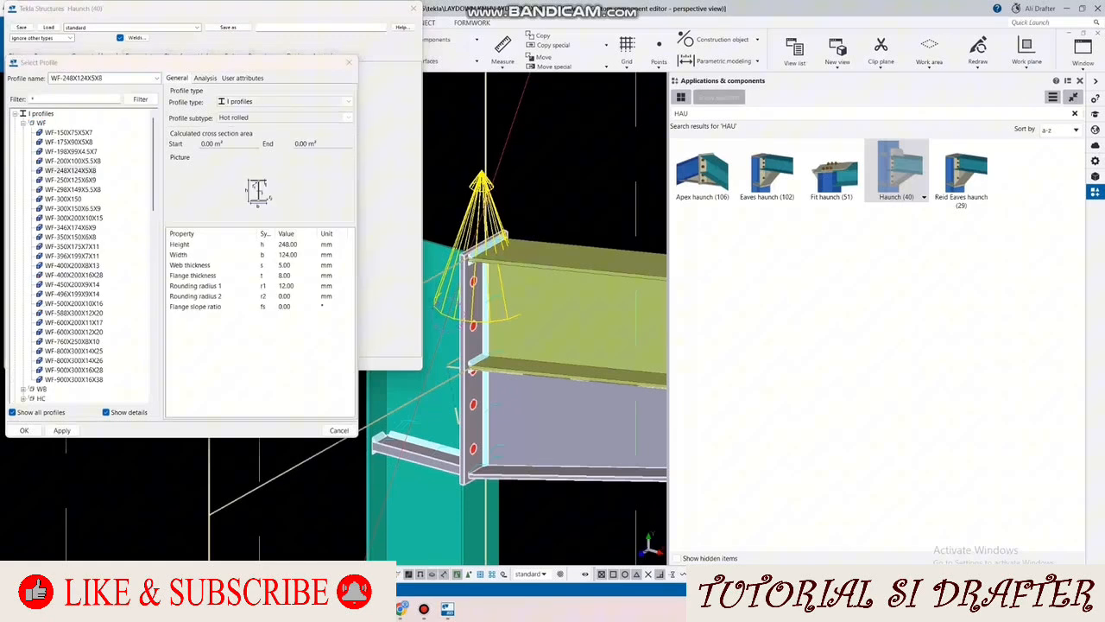
pyautogui.click(24, 430)
pyautogui.click(81, 363)
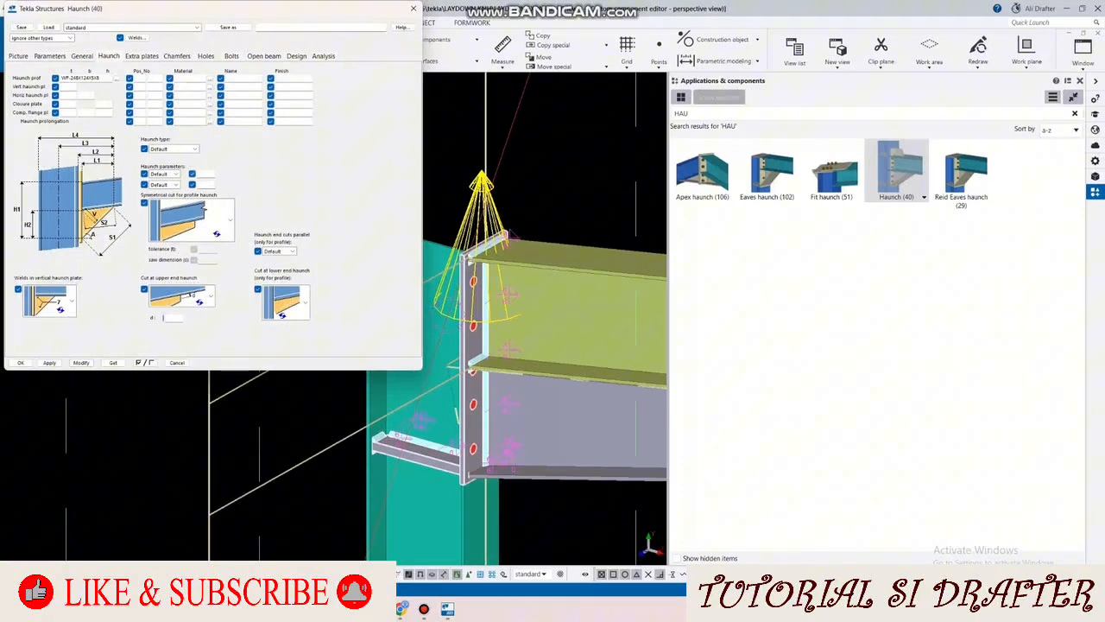
# Step: Set the haunch parameters to H1 = 480 mm and S2 = 600 mm, and update the connection
pyautogui.click(175, 173)
pyautogui.click(159, 207)
pyautogui.click(205, 174)
pyautogui.write('480')
pyautogui.click(175, 184)
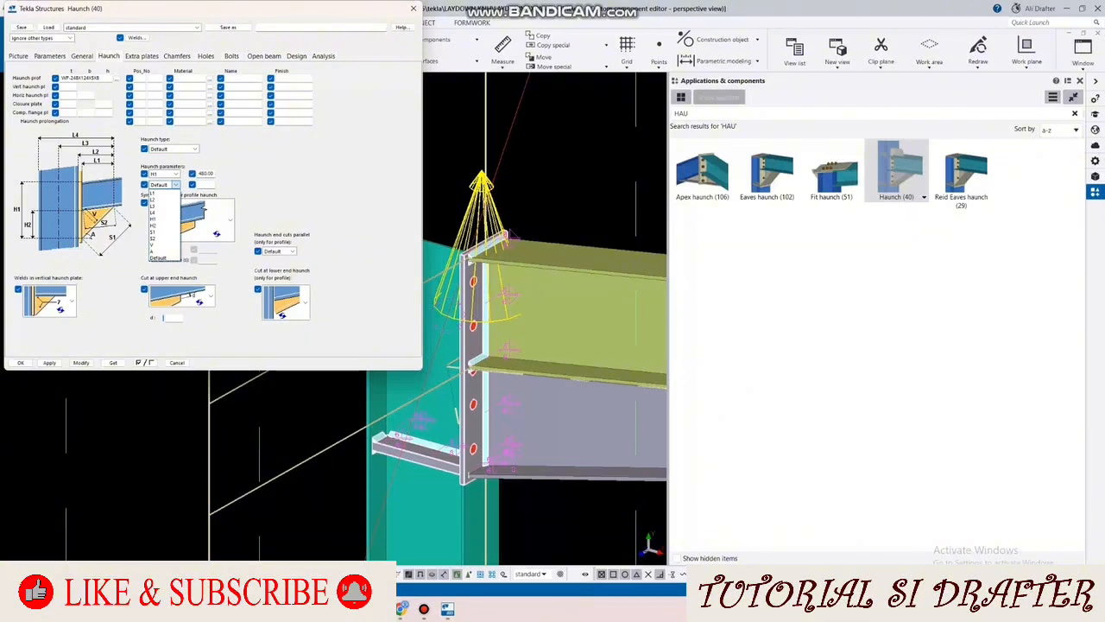
pyautogui.click(154, 238)
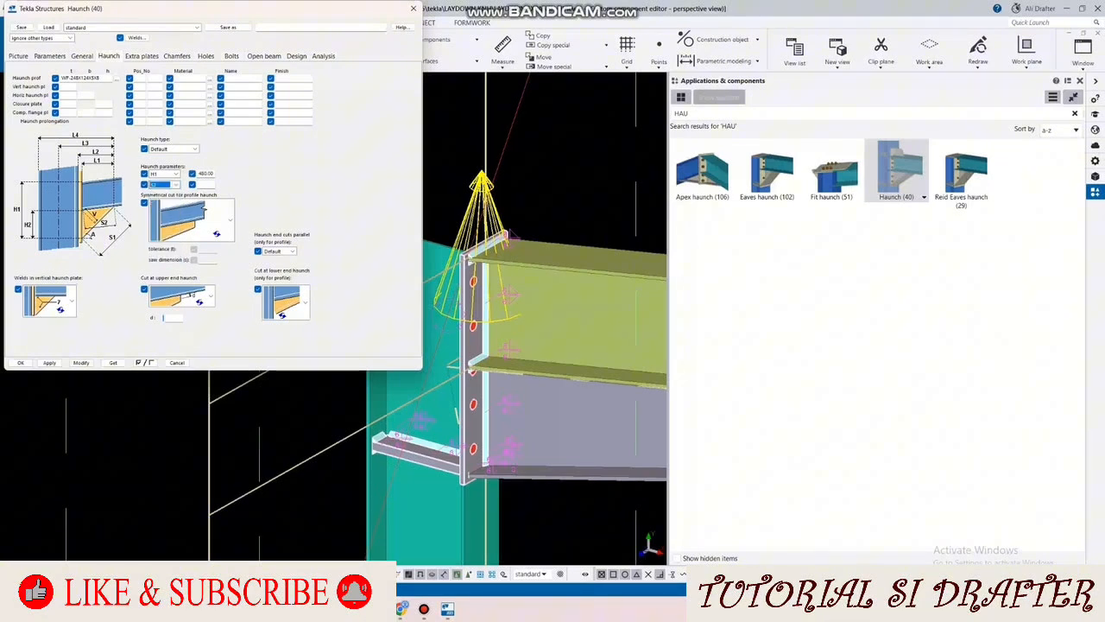
pyautogui.click(205, 184)
pyautogui.write('600')
pyautogui.click(81, 363)
pyautogui.scroll(-3, 164, 475)
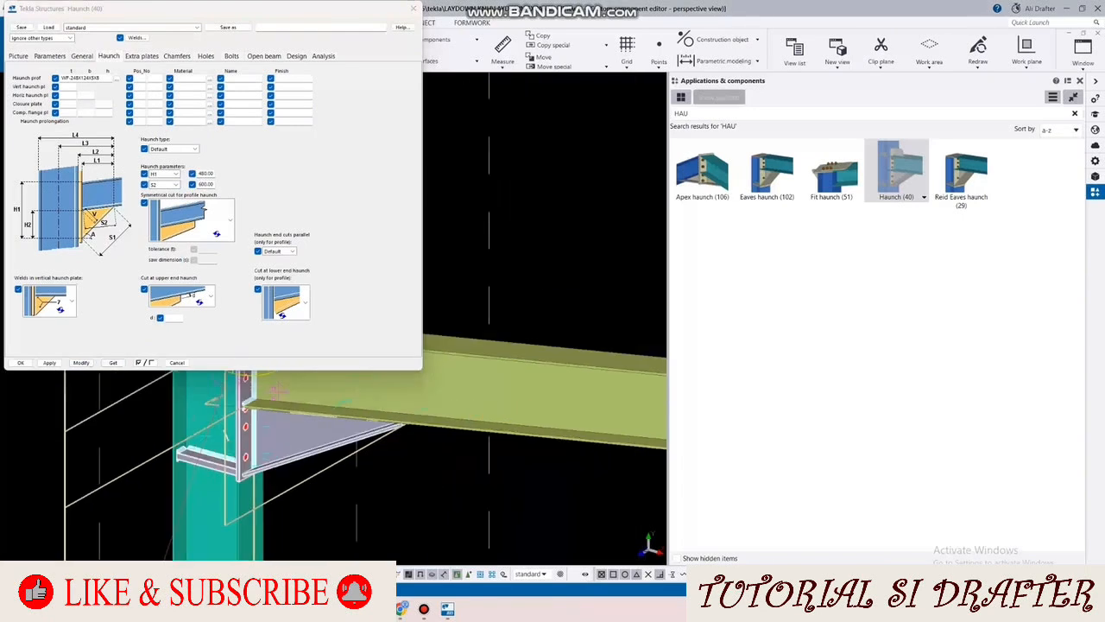
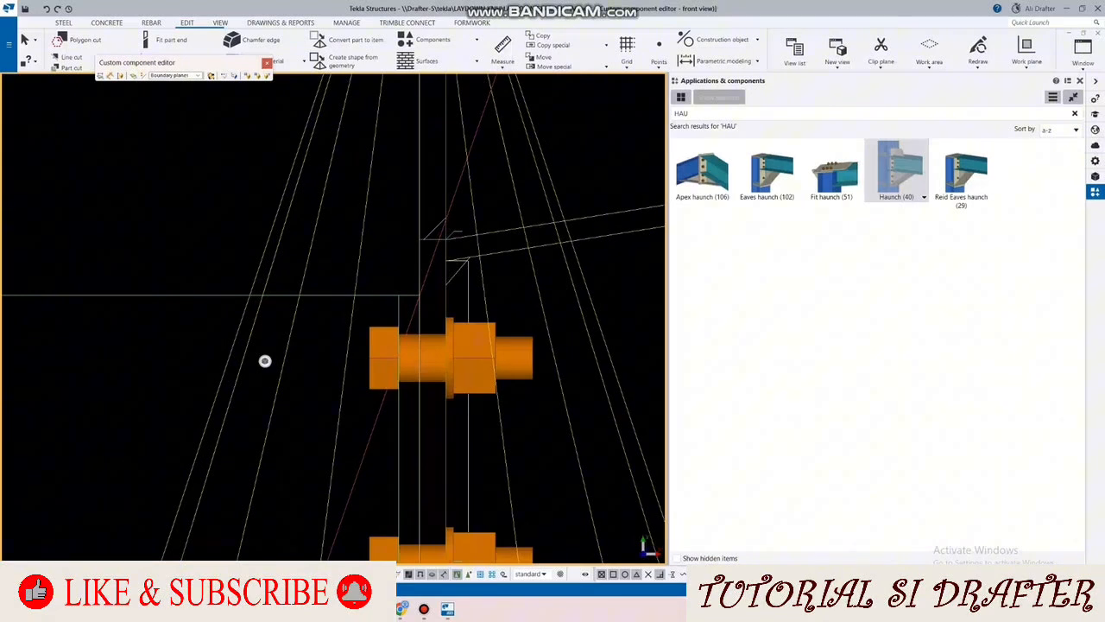
# Step: Fit the column's upper end to the top corner of the rafter's end plate in the front view
pyautogui.click(171, 39)
pyautogui.click(175, 297)
pyautogui.scroll(4, 456, 260)
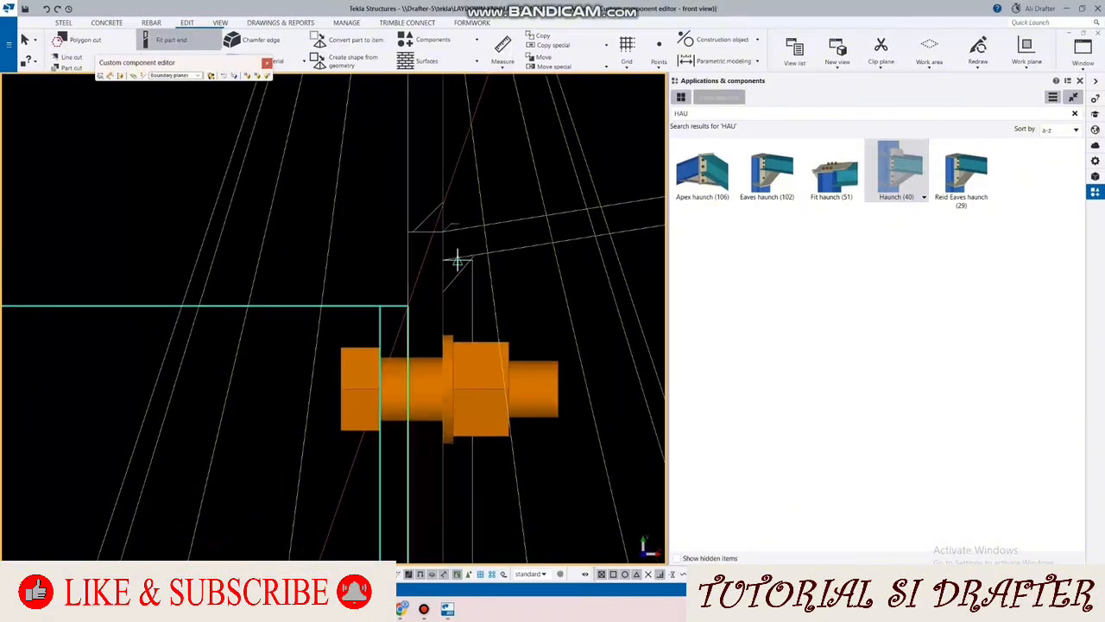
pyautogui.click(409, 228)
pyautogui.press('Escape')
pyautogui.scroll(-3, 408, 229)
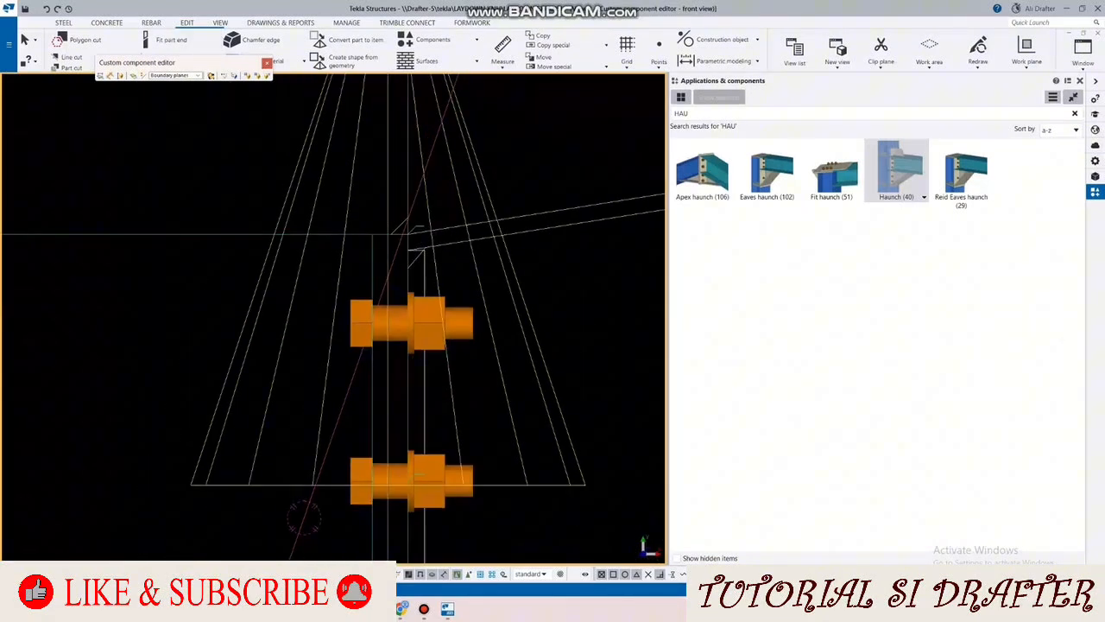
# Step: Switch the component editor to the perspective view of the joint
pyautogui.click(1083, 47)
pyautogui.click(1001, 175)
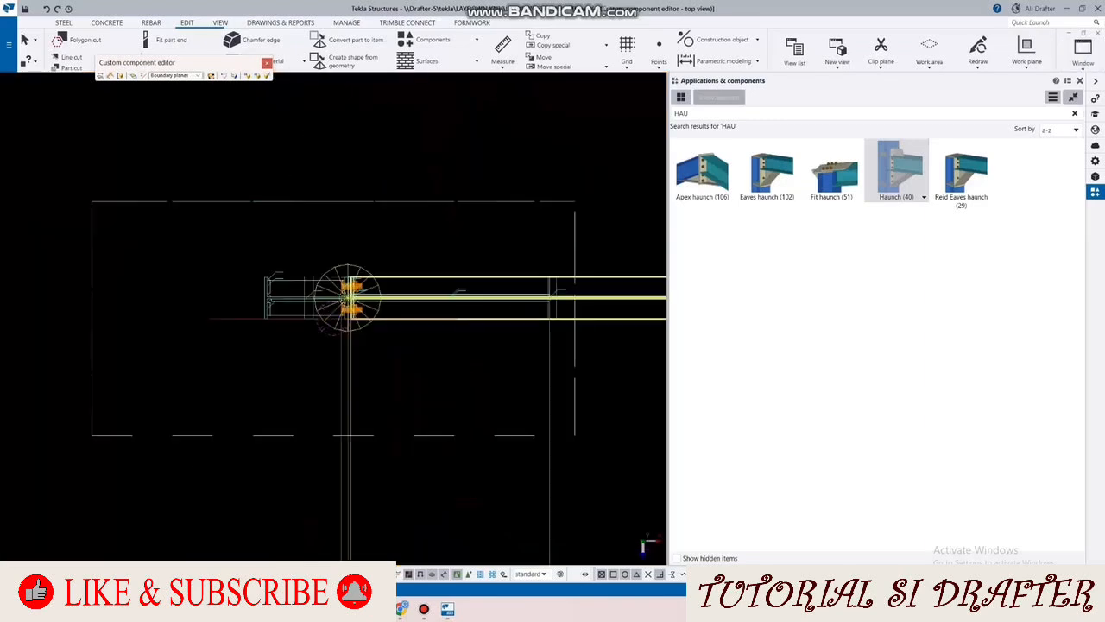
pyautogui.click(1082, 47)
pyautogui.click(1002, 191)
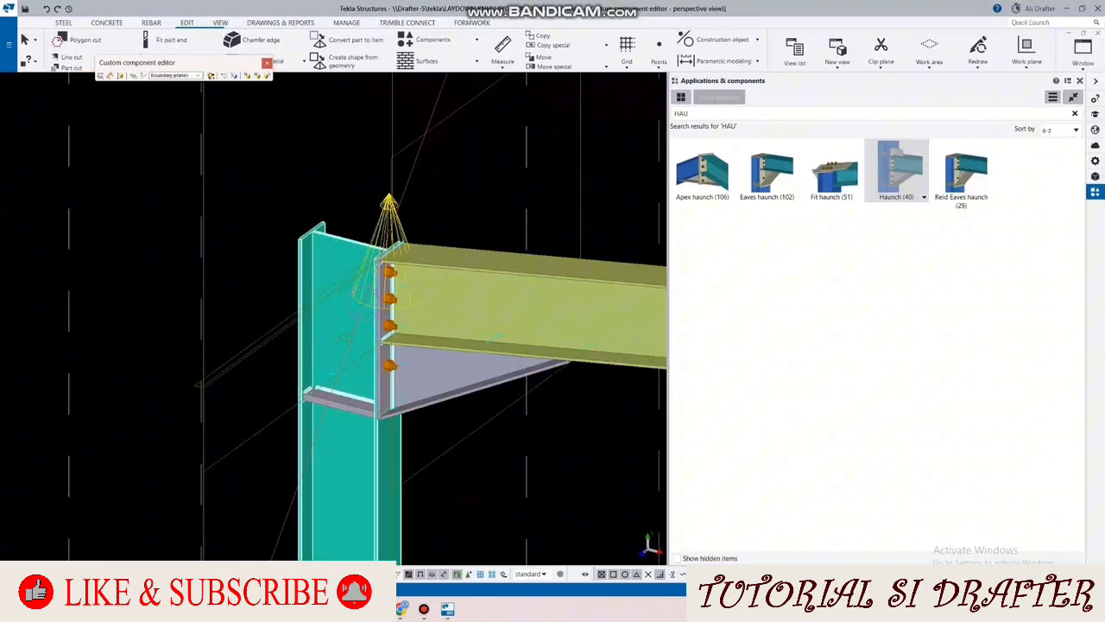
pyautogui.scroll(4, 353, 215)
# Step: Create a four-cornered contour plate over the column's top end, reaching from its outer flange to the rafter's end plate
pyautogui.click(64, 23)
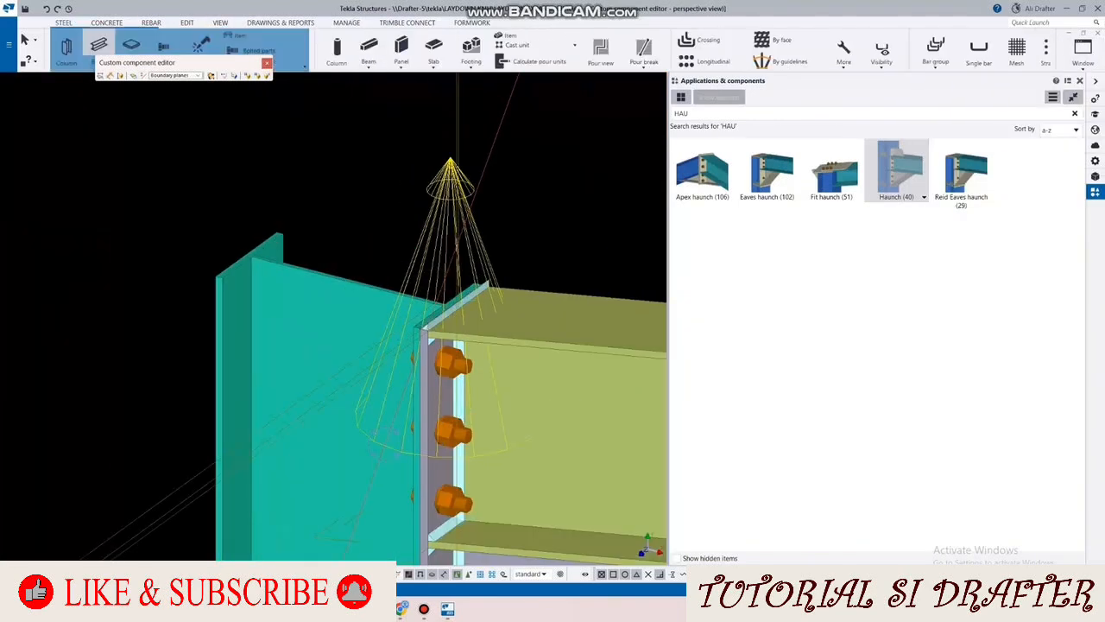
pyautogui.click(132, 45)
pyautogui.scroll(2, 216, 289)
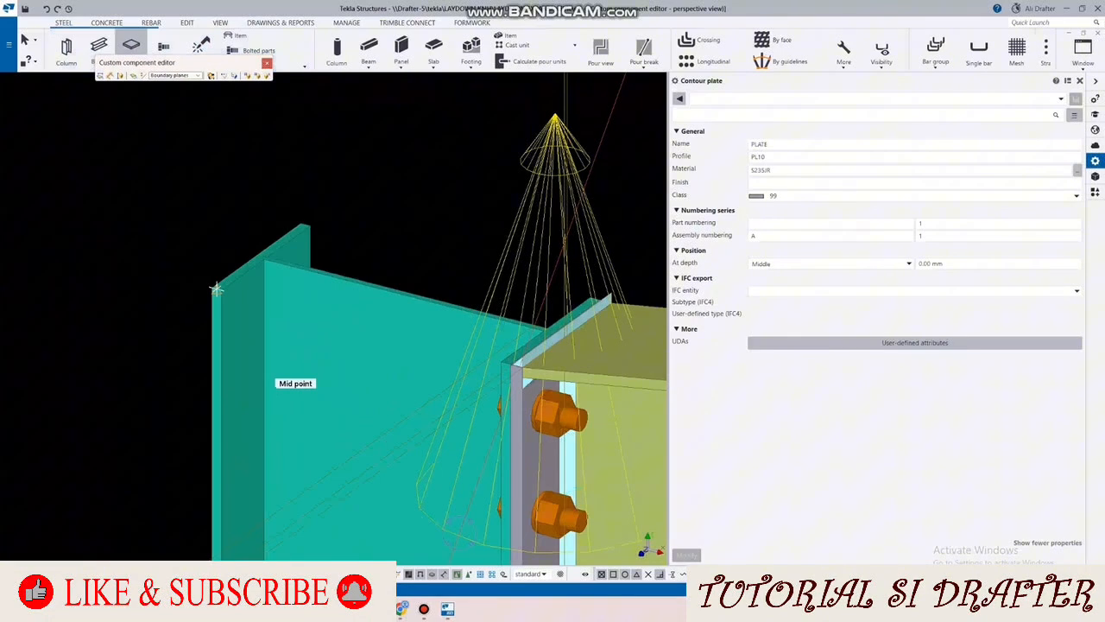
pyautogui.click(216, 289)
pyautogui.click(303, 225)
pyautogui.scroll(4, 595, 310)
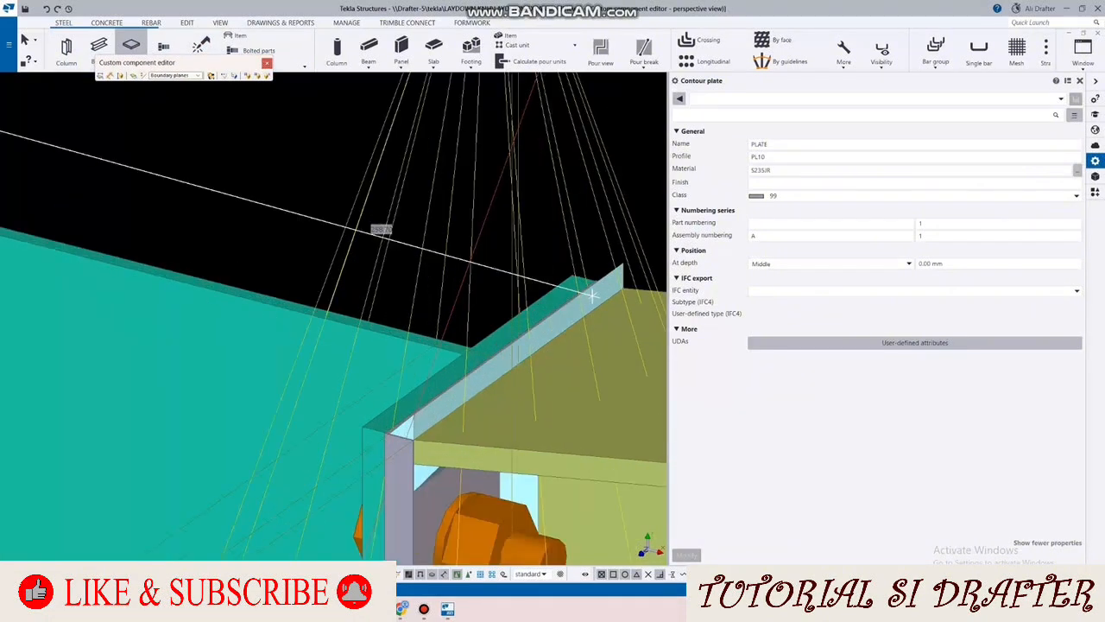
pyautogui.scroll(2, 592, 295)
pyautogui.click(601, 268)
pyautogui.scroll(-3, 546, 251)
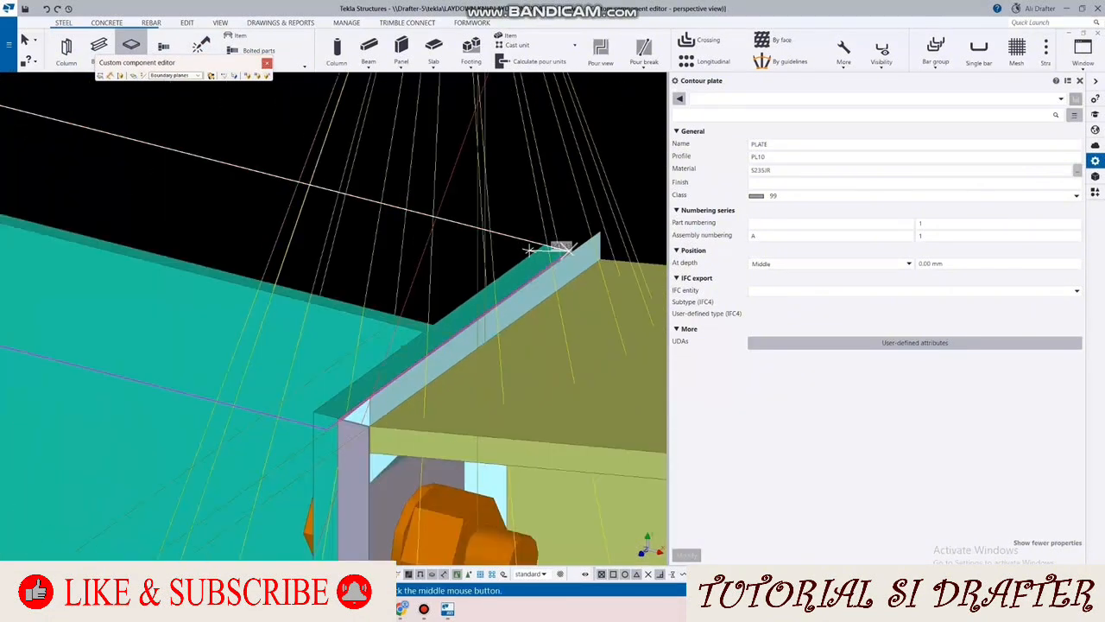
pyautogui.scroll(4, 340, 430)
pyautogui.click(333, 458)
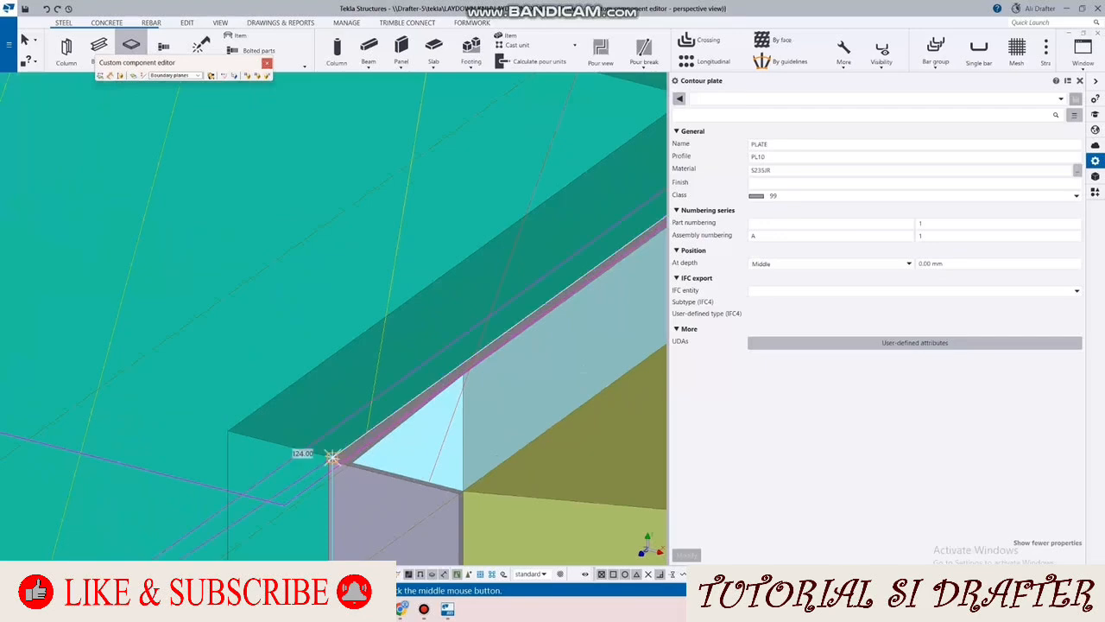
pyautogui.middleClick(335, 455)
pyautogui.press('Escape')
pyautogui.scroll(-1, 346, 430)
pyautogui.scroll(-4, 380, 328)
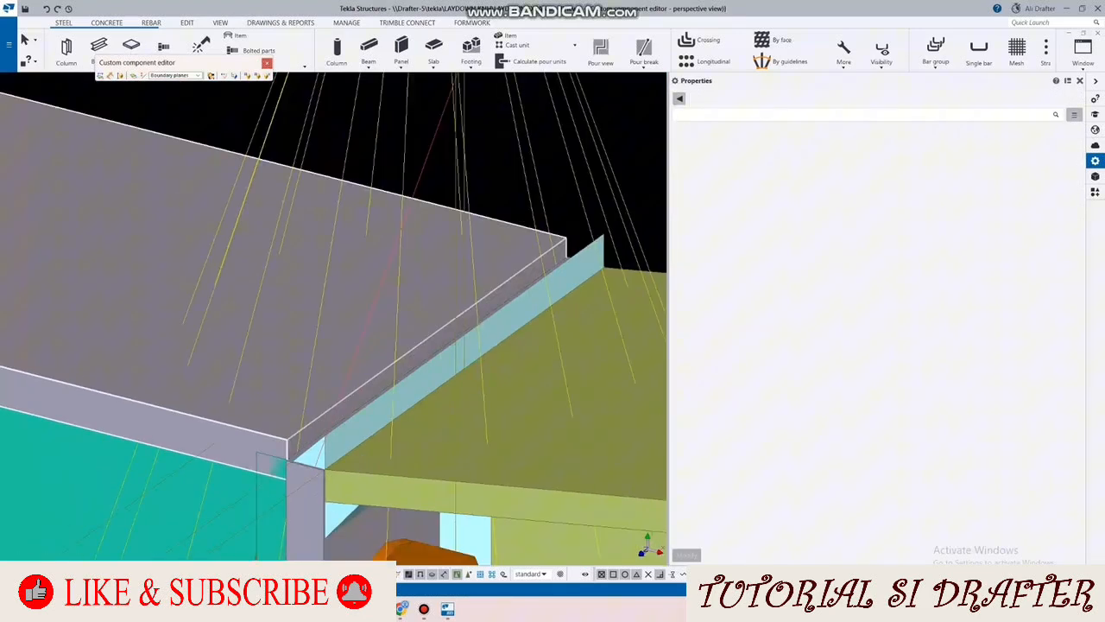
# Step: Select the contour plate on top of the column and choose SS 400 as its material
pyautogui.keyDown('ctrl'); pyautogui.moveTo(383, 330); pyautogui.dragTo(251, 342, button='middle'); pyautogui.keyUp('ctrl')
pyautogui.scroll(3, 390, 396)
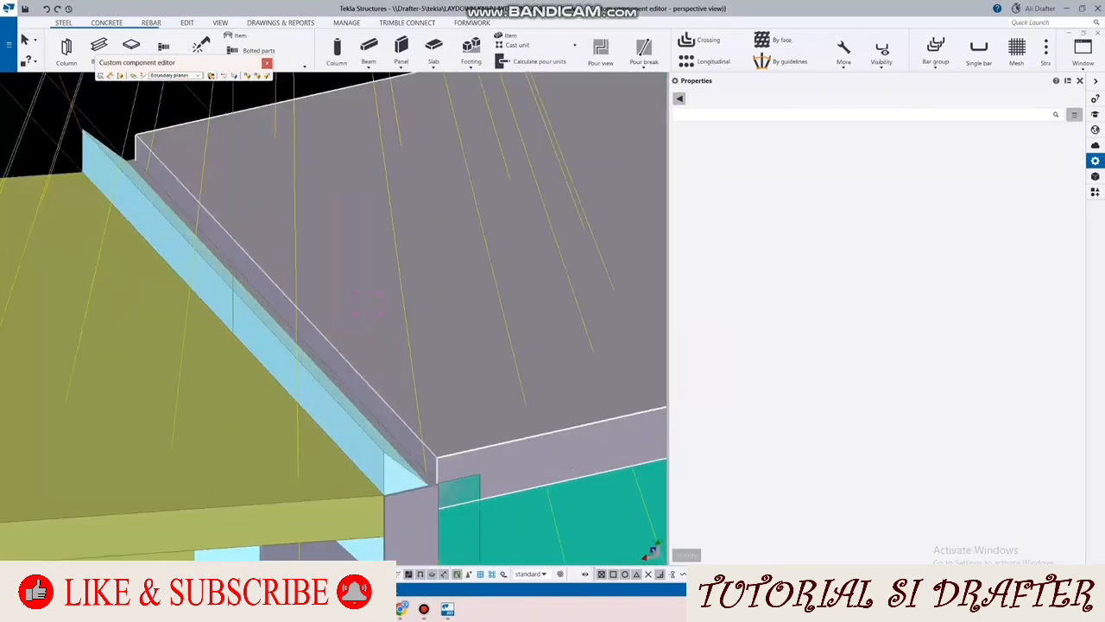
pyautogui.click(324, 241)
pyautogui.scroll(5, 432, 507)
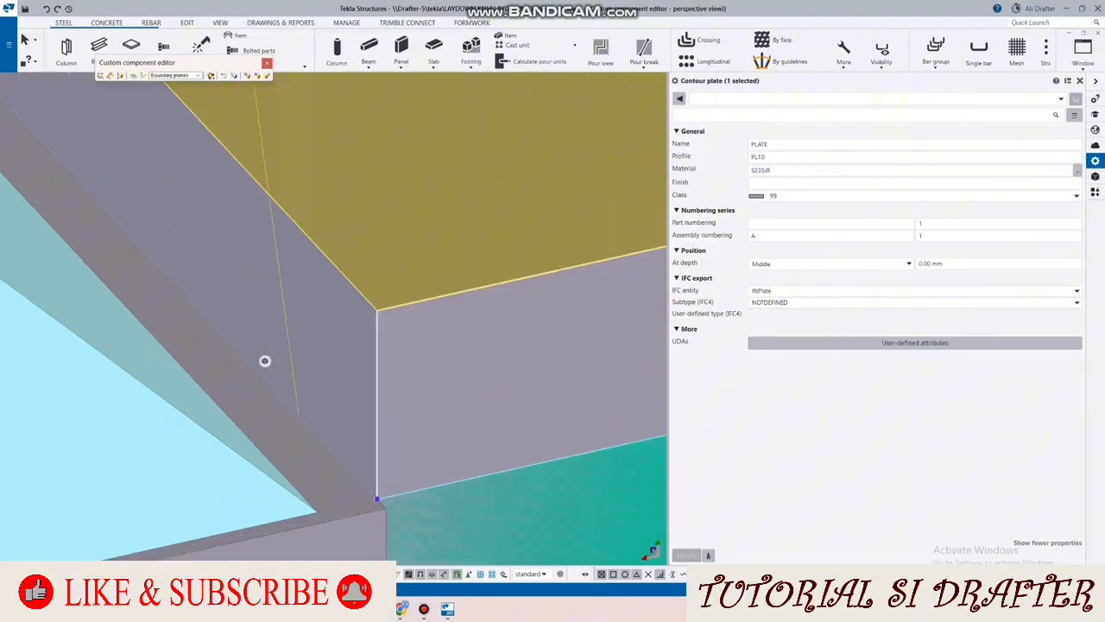
pyautogui.moveTo(430, 506); pyautogui.dragTo(390, 425, button='middle')
pyautogui.scroll(-2, 380, 415)
pyautogui.scroll(-4, 407, 355)
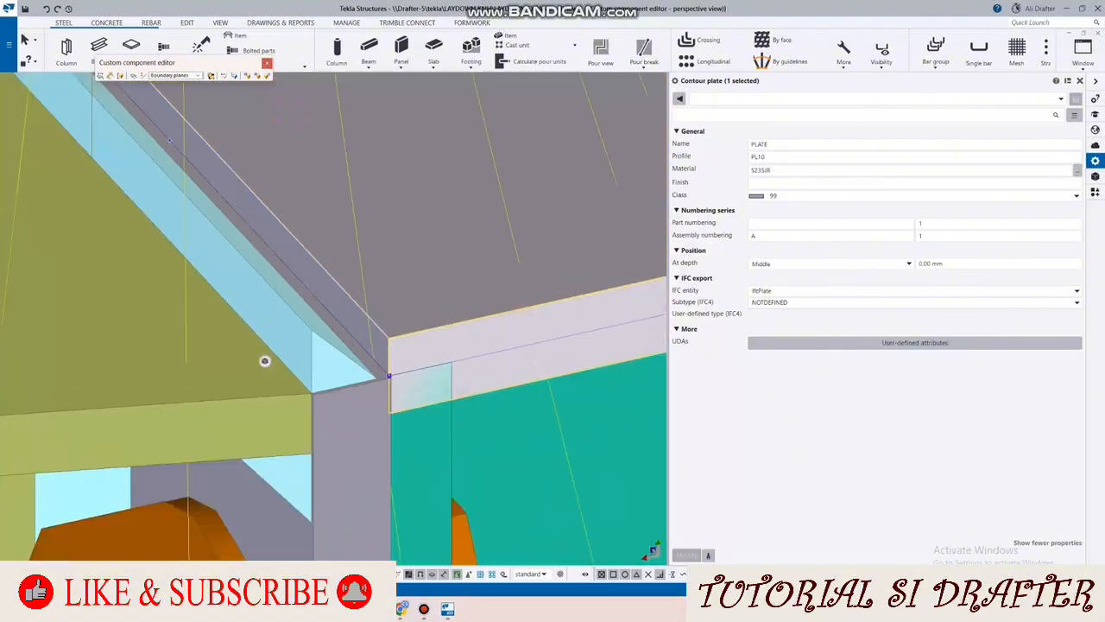
pyautogui.click(1077, 170)
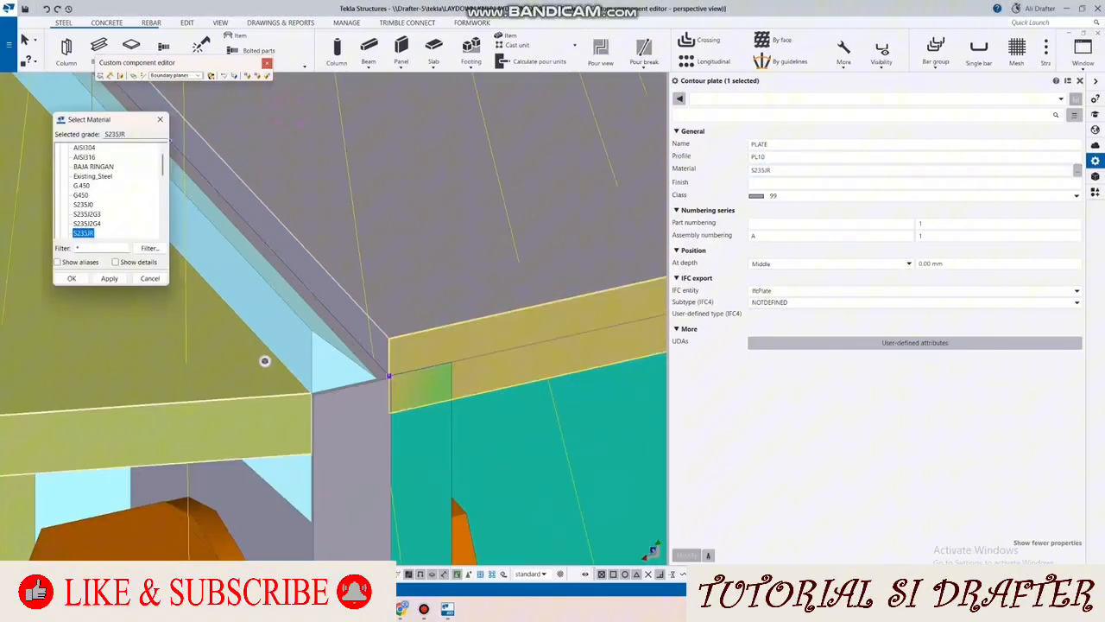
pyautogui.scroll(-4, 108, 191)
pyautogui.scroll(-4, 107, 190)
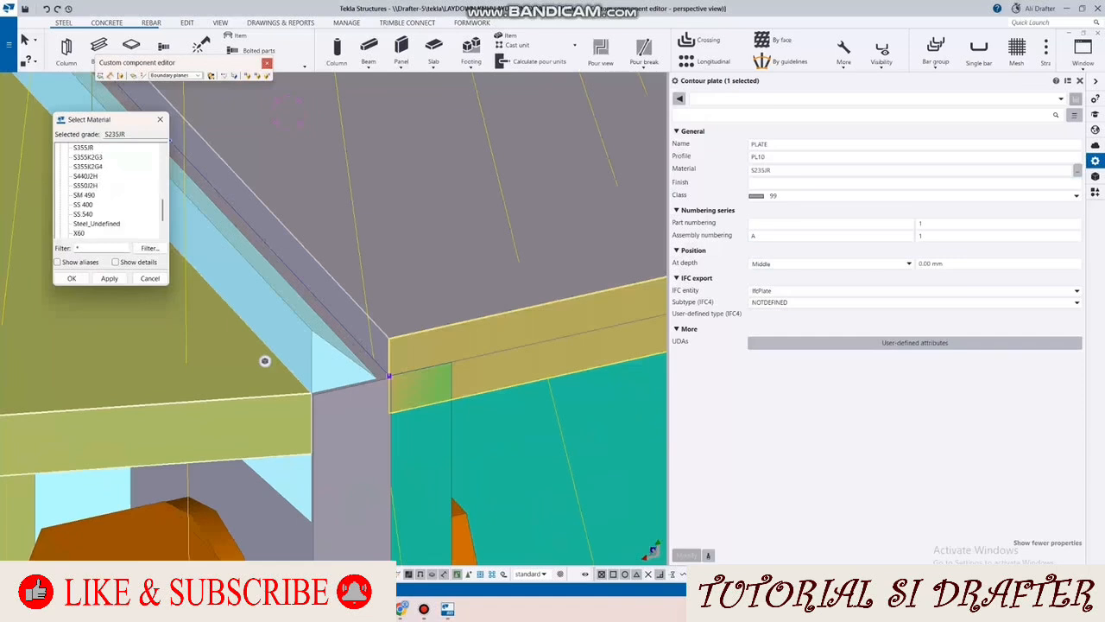
pyautogui.click(72, 278)
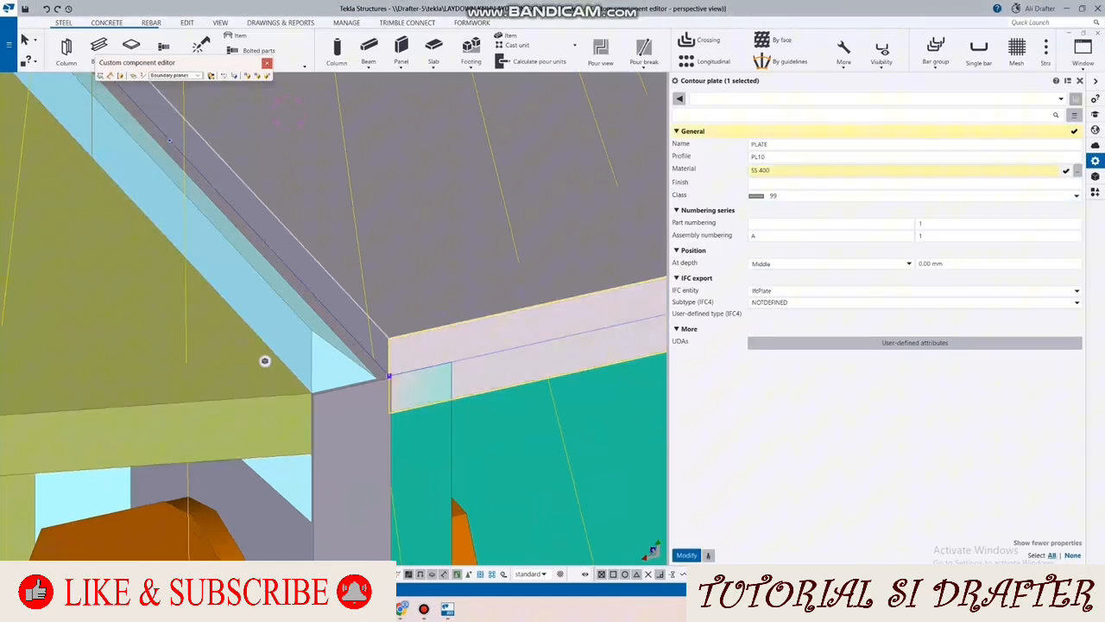
# Step: Set the top plate's profile to PL6 and its part numbering prefix to L-PPK, and update the plate
pyautogui.click(767, 157)
pyautogui.press('BackSpace')
pyautogui.press('BackSpace')
pyautogui.write('6')
pyautogui.press('Tab')
pyautogui.press('Tab')
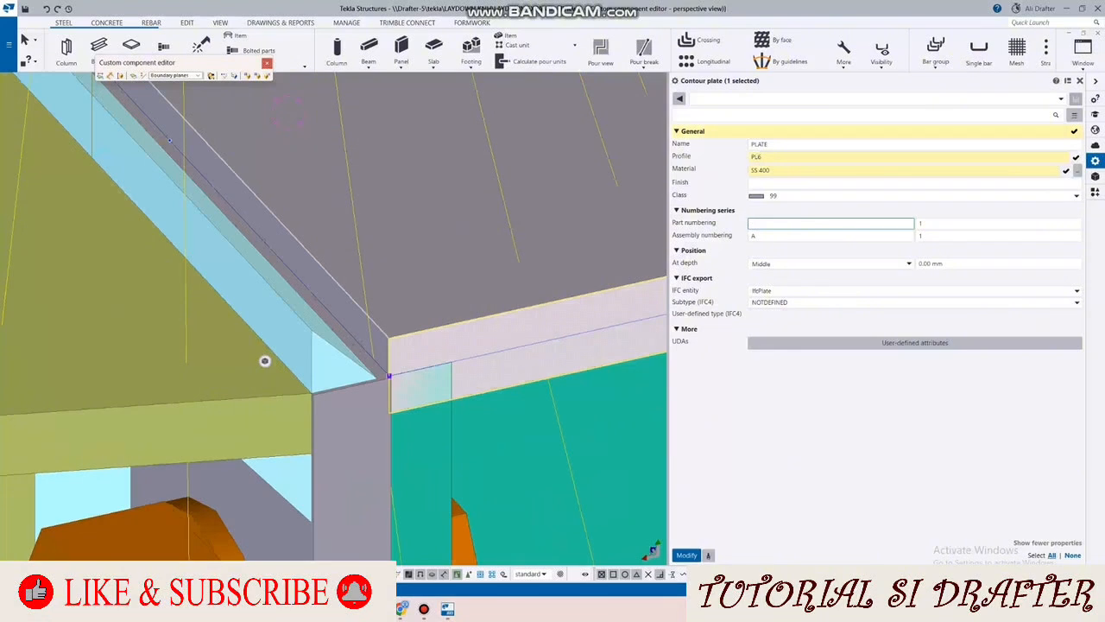
pyautogui.write('L-PPN')
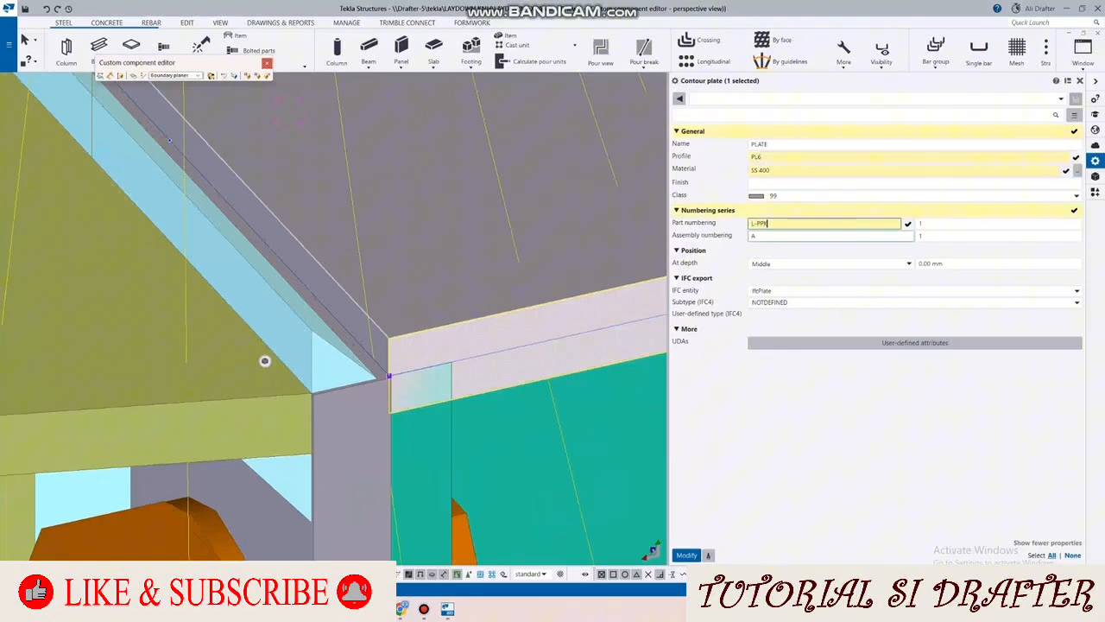
pyautogui.click(686, 555)
pyautogui.scroll(-3, 249, 305)
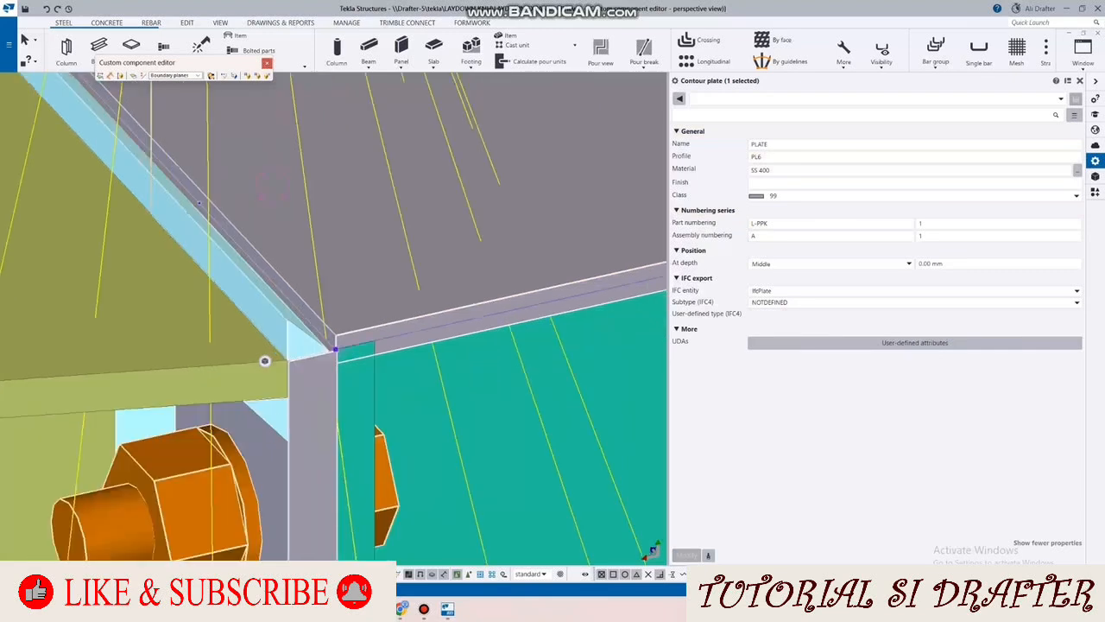
# Step: Try the Behind depth position on the column's top plate
pyautogui.click(831, 263)
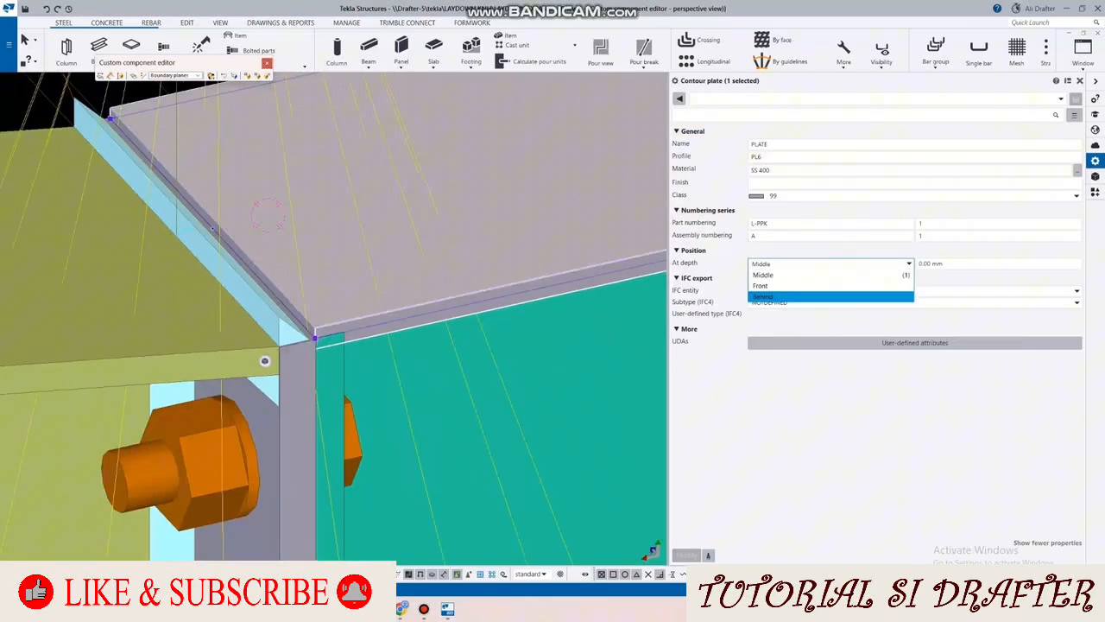
pyautogui.click(782, 296)
pyautogui.click(687, 555)
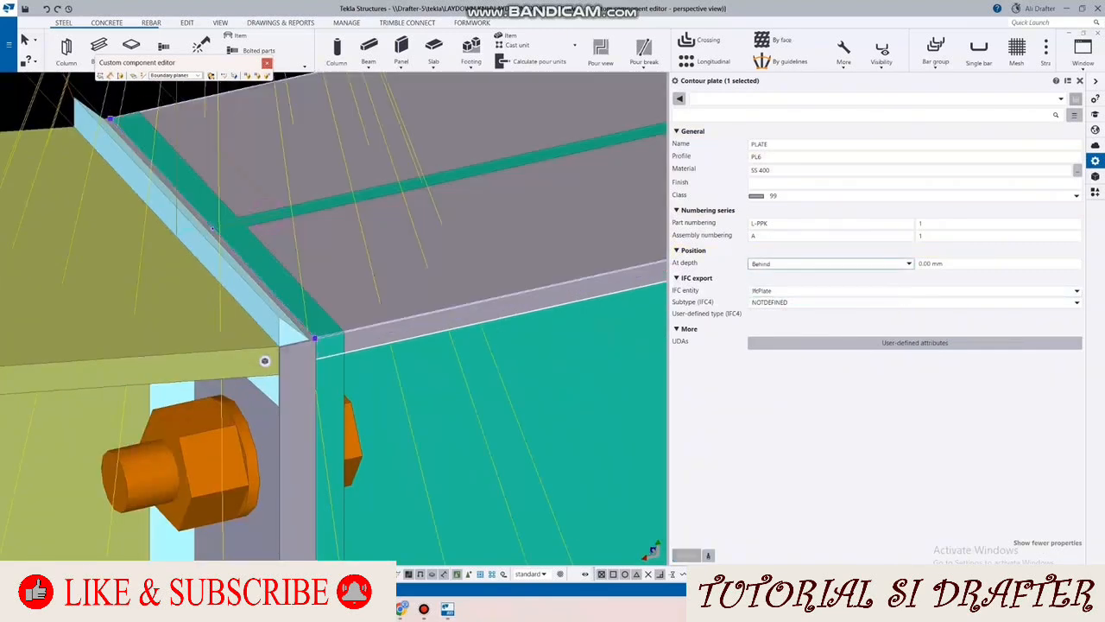
# Step: Set the top plate's depth position to Front and update the plate so it sits above the column's end
pyautogui.click(831, 263)
pyautogui.click(781, 285)
pyautogui.click(687, 555)
pyautogui.scroll(-2, 210, 311)
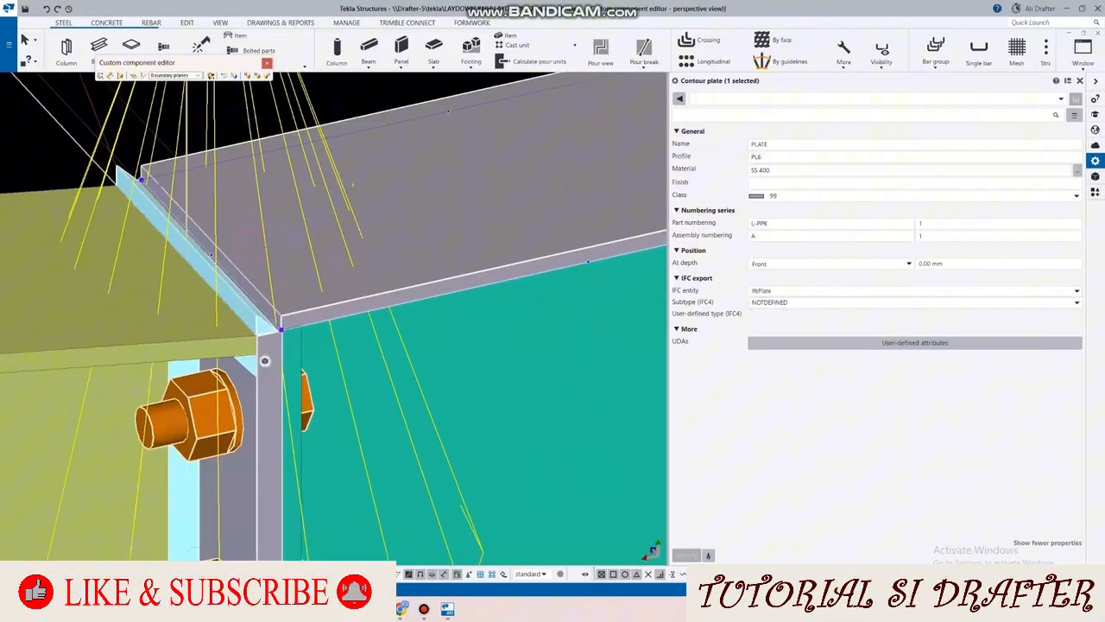
# Step: Examine the column's top plate, the haunch and the column stiffener from several sides
pyautogui.scroll(-3, 265, 361)
pyautogui.keyDown('ctrl'); pyautogui.moveTo(265, 361); pyautogui.dragTo(265, 361, button='middle'); pyautogui.keyUp('ctrl')
pyautogui.scroll(-2, 265, 361)
pyautogui.scroll(-2, 265, 361)
pyautogui.click(265, 361)
pyautogui.scroll(2, 265, 361)
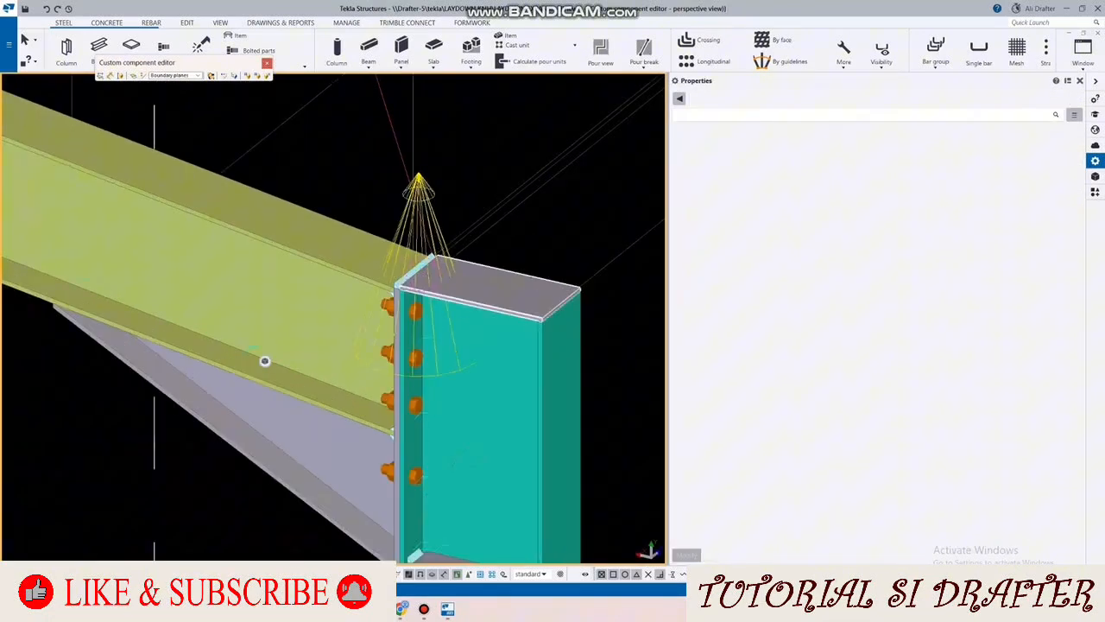
pyautogui.scroll(-2, 493, 293)
pyautogui.moveTo(492, 294)
pyautogui.keyDown('ctrl'); pyautogui.mouseDown(button='middle')
pyautogui.moveTo(473, 216)
pyautogui.moveTo(509, 276)
pyautogui.moveTo(475, 302)
pyautogui.mouseUp(button='middle'); pyautogui.keyUp('ctrl')
pyautogui.scroll(2, 473, 216)
pyautogui.rightClick(469, 177)
pyautogui.click(518, 239)
pyautogui.scroll(2, 475, 302)
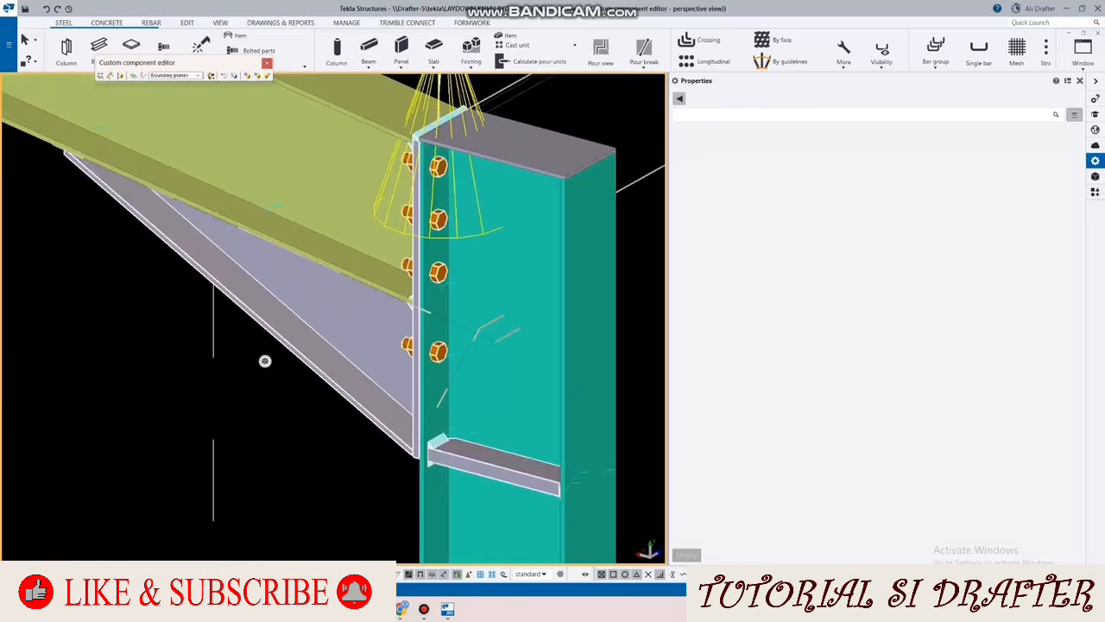
pyautogui.keyDown('ctrl'); pyautogui.moveTo(265, 361); pyautogui.dragTo(266, 361, button='middle'); pyautogui.keyUp('ctrl')
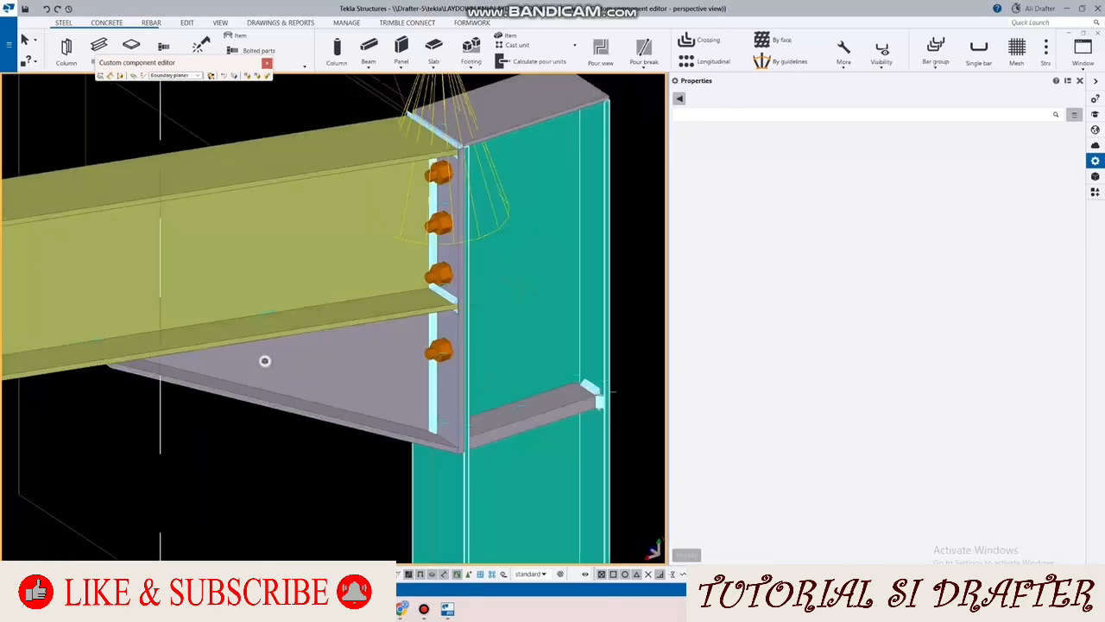
# Step: Choose the option without a column stiffener at the haunch's lower end in the Haunch (40) parameters, update the connection and check the joint
pyautogui.click(594, 389)
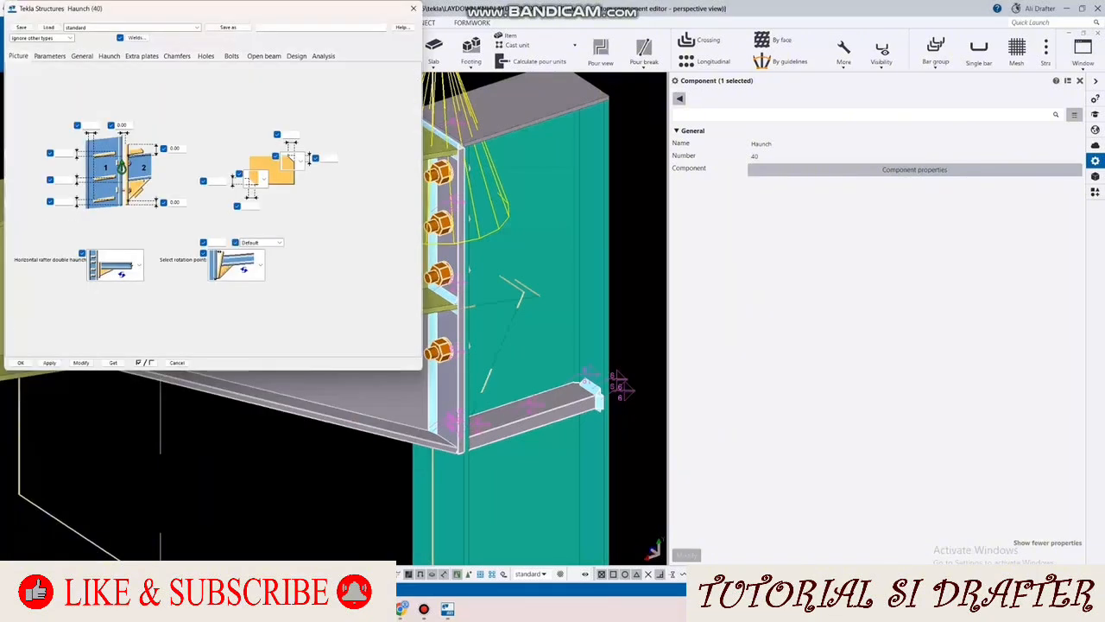
pyautogui.click(108, 55)
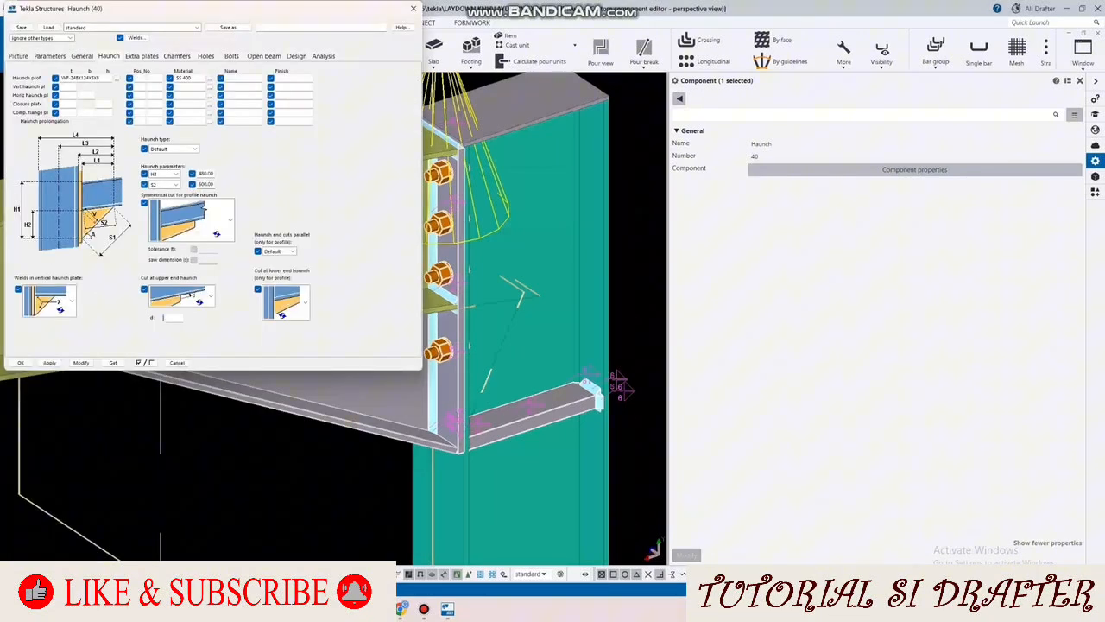
pyautogui.click(82, 56)
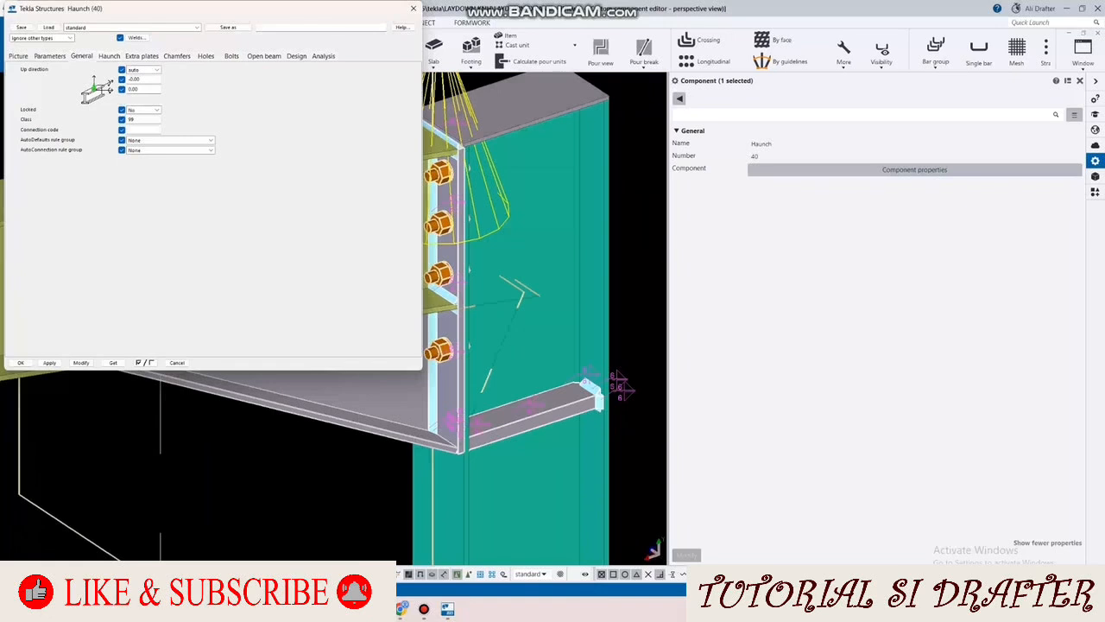
pyautogui.click(142, 55)
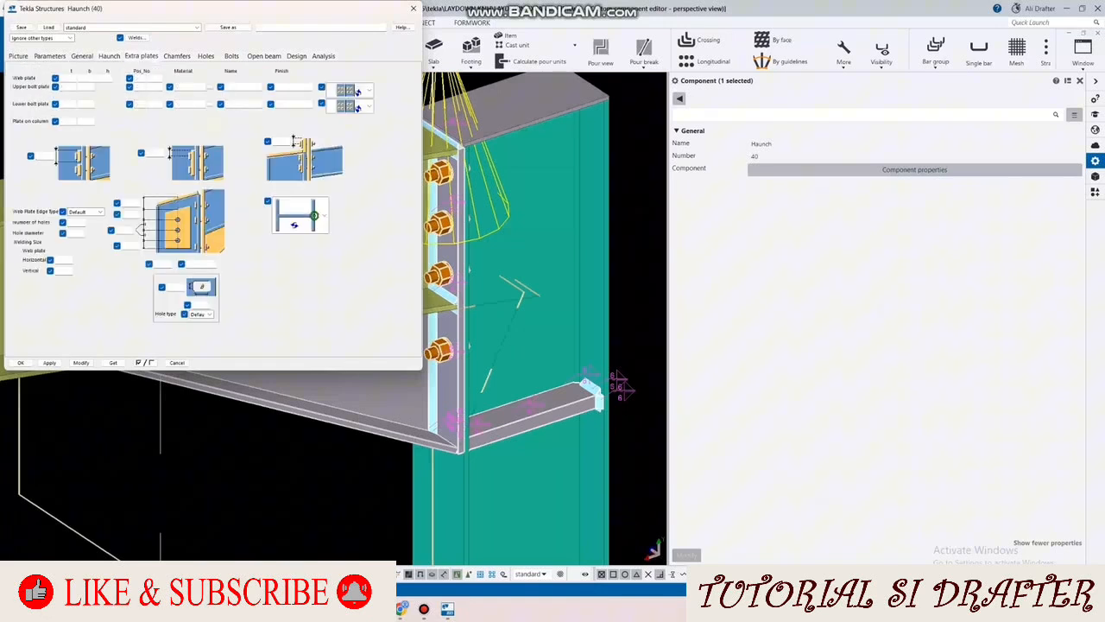
pyautogui.click(50, 55)
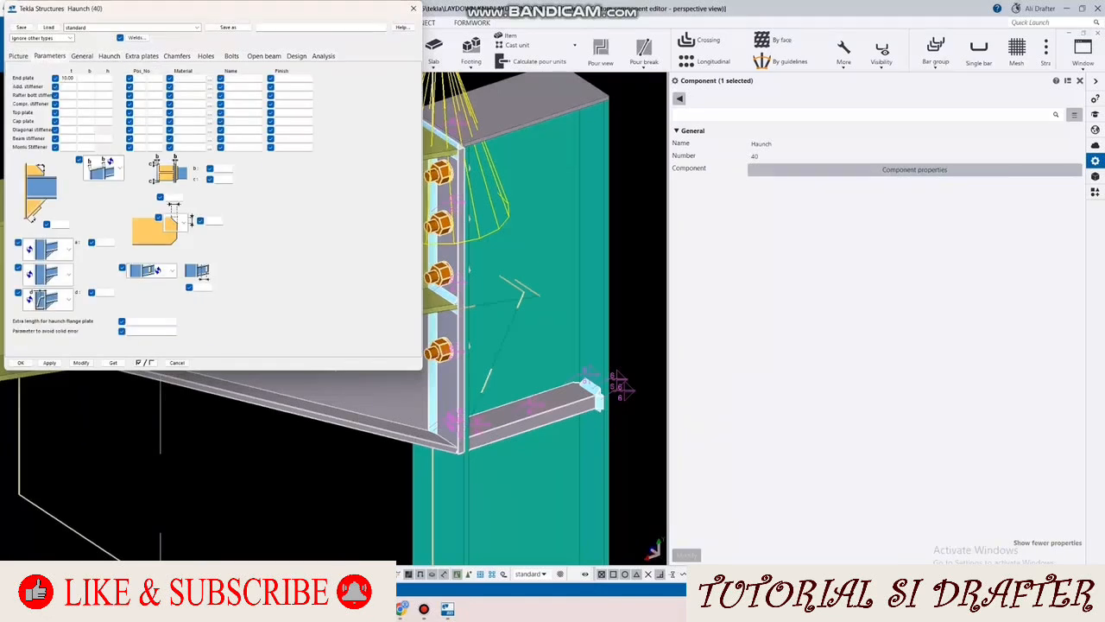
pyautogui.click(68, 298)
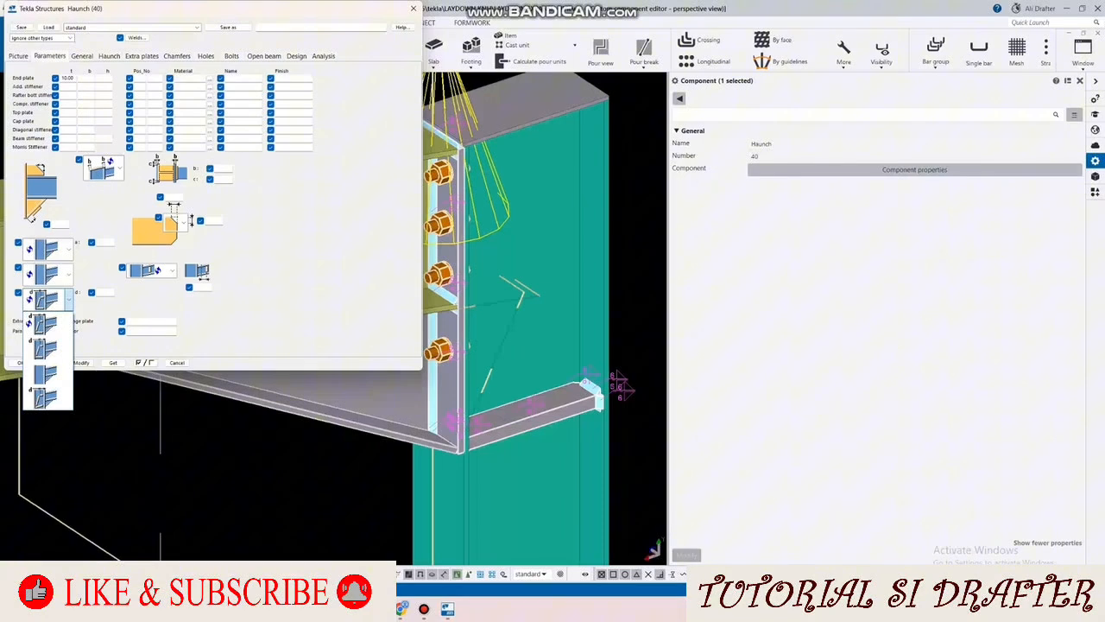
pyautogui.click(48, 373)
pyautogui.click(81, 363)
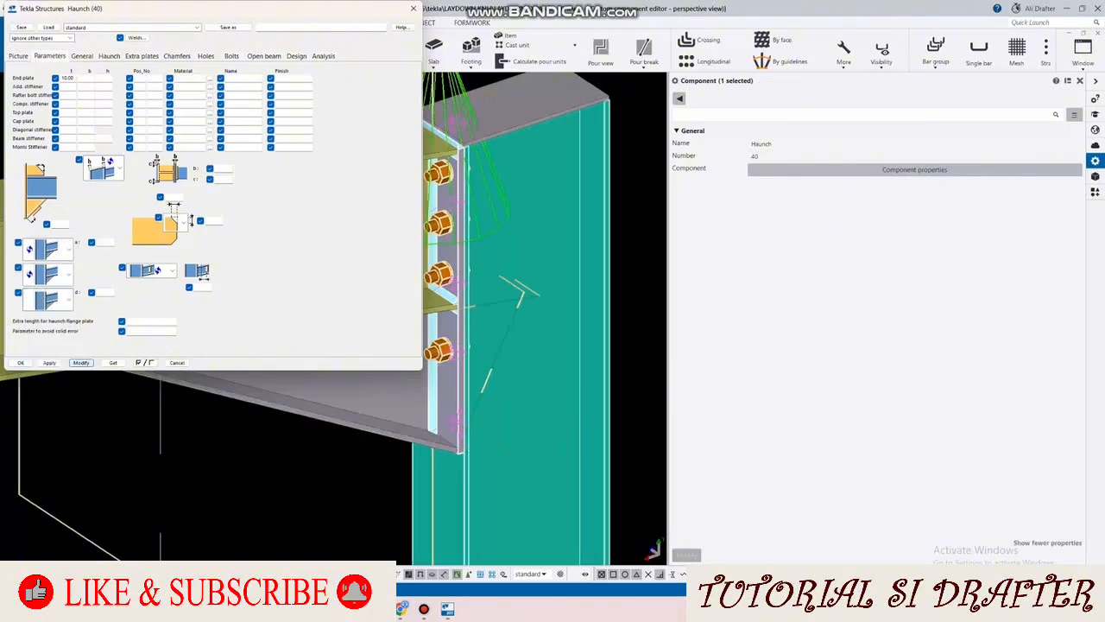
pyautogui.scroll(-5, 605, 265)
pyautogui.scroll(6, 561, 282)
pyautogui.scroll(-6, 587, 276)
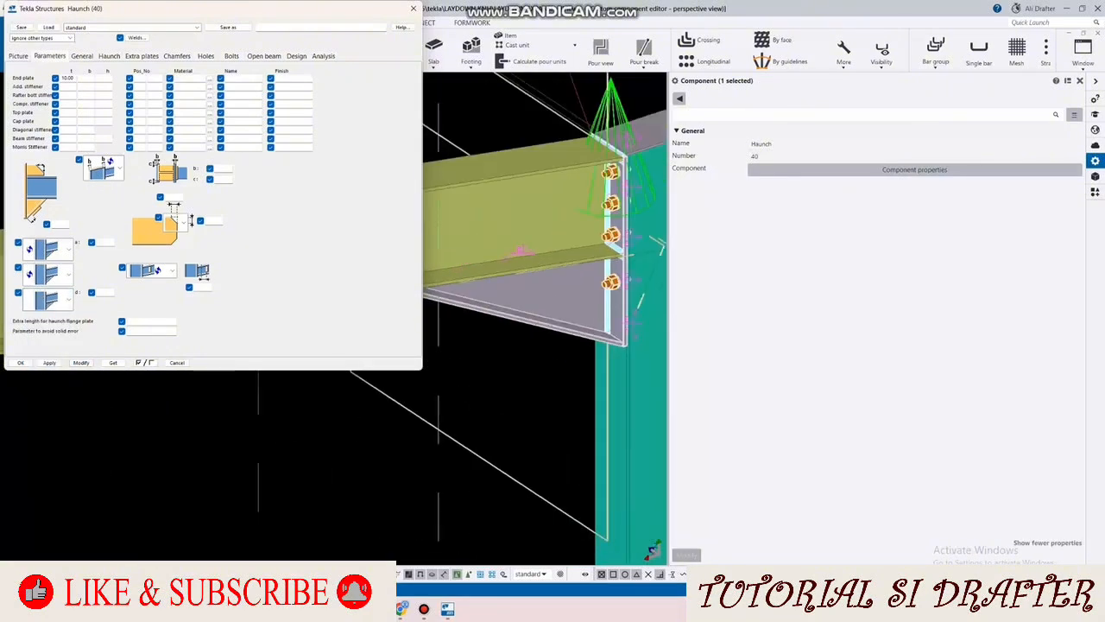
pyautogui.keyDown('ctrl'); pyautogui.moveTo(587, 275); pyautogui.dragTo(644, 280, button='middle'); pyautogui.keyUp('ctrl')
pyautogui.scroll(8, 596, 268)
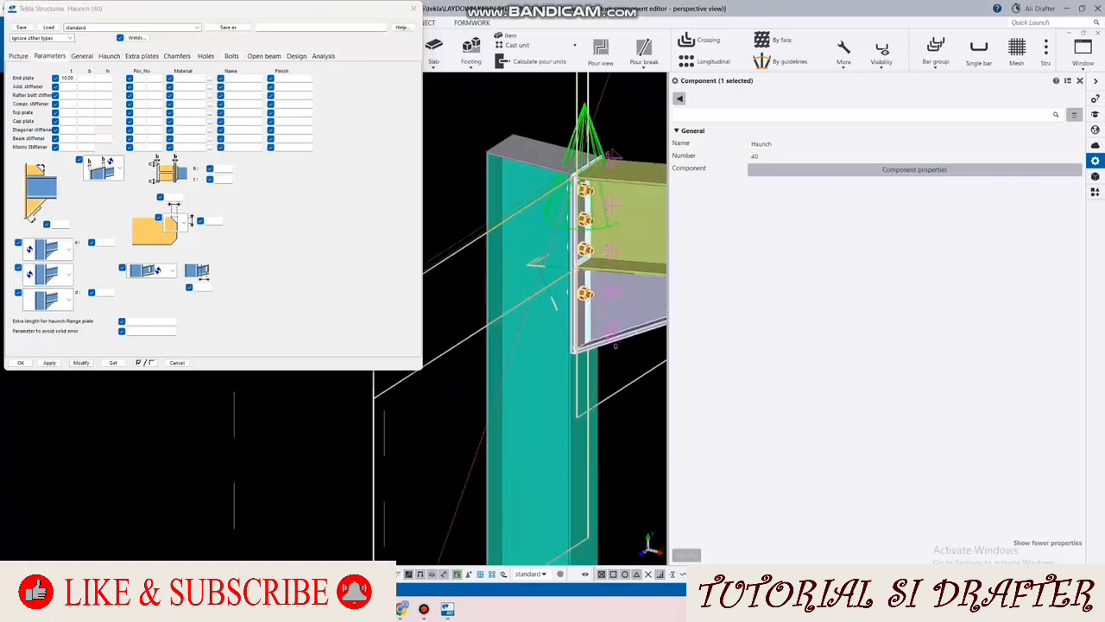
pyautogui.moveTo(581, 267); pyautogui.dragTo(580, 285, button='middle')
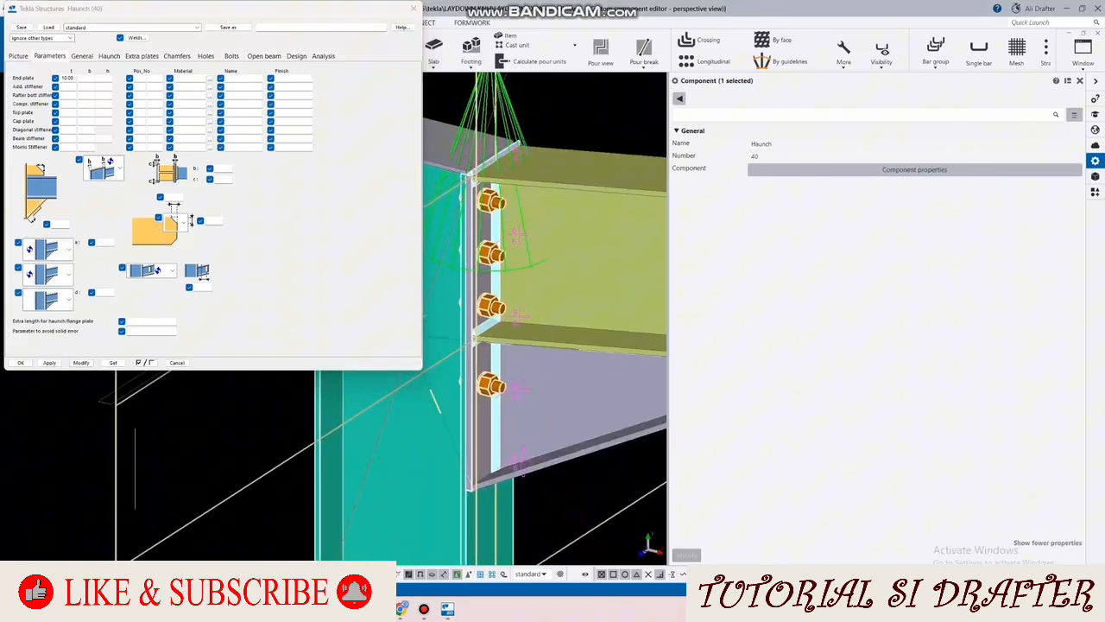
# Step: Open the Haunch (40) bolt settings, then switch to GstarCAD and examine the bolted plate layouts in STANDART DETAIL BAJA
pyautogui.click(232, 56)
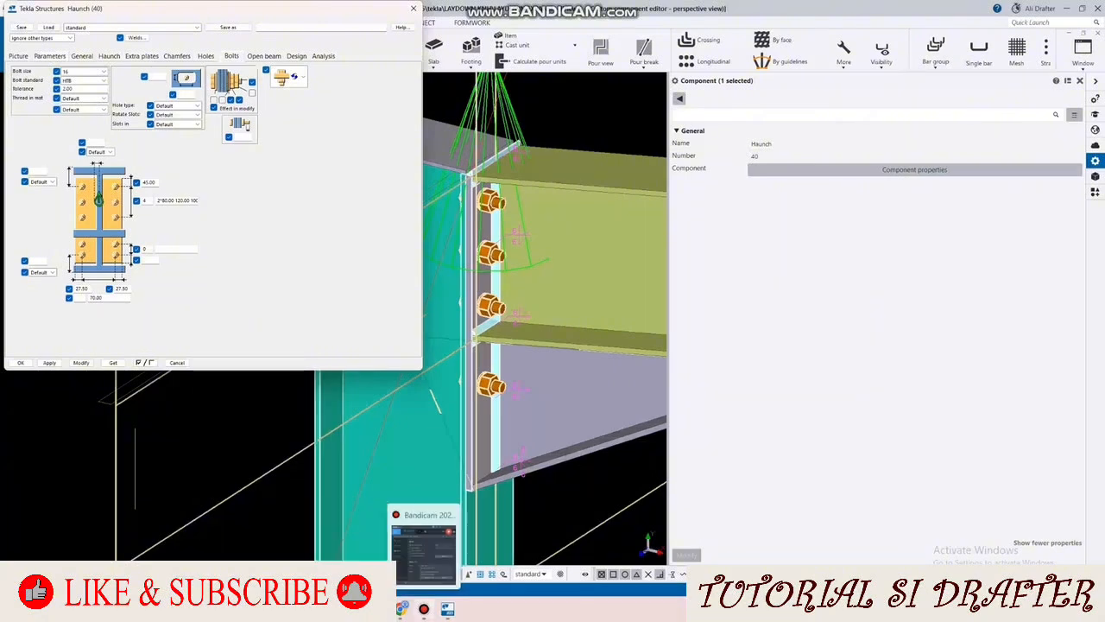
pyautogui.click(378, 608)
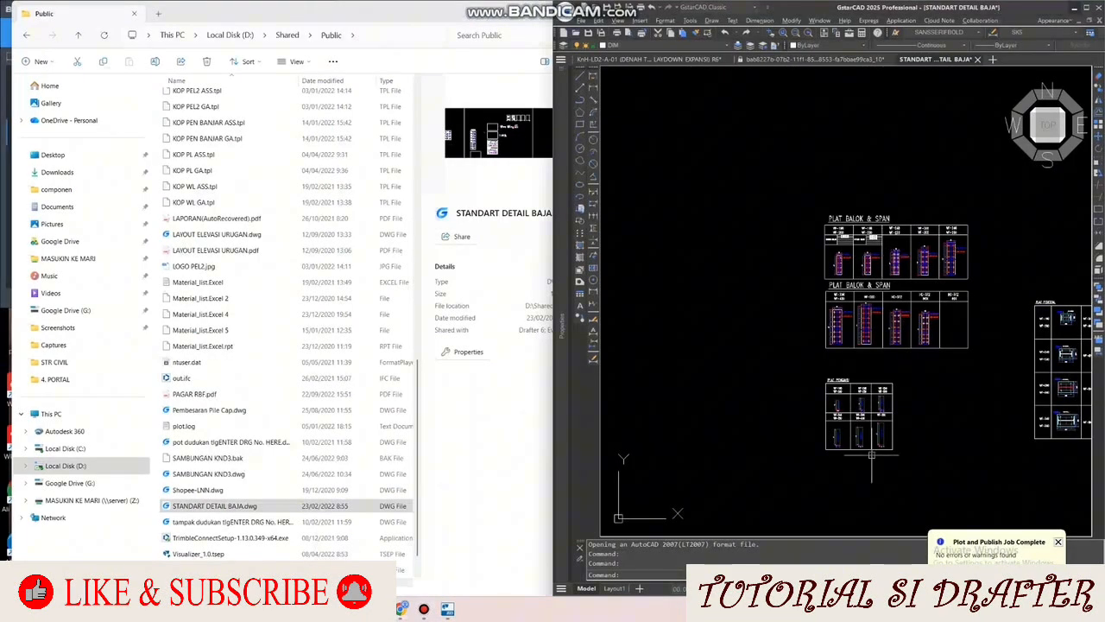
pyautogui.scroll(5, 868, 259)
pyautogui.scroll(2, 747, 215)
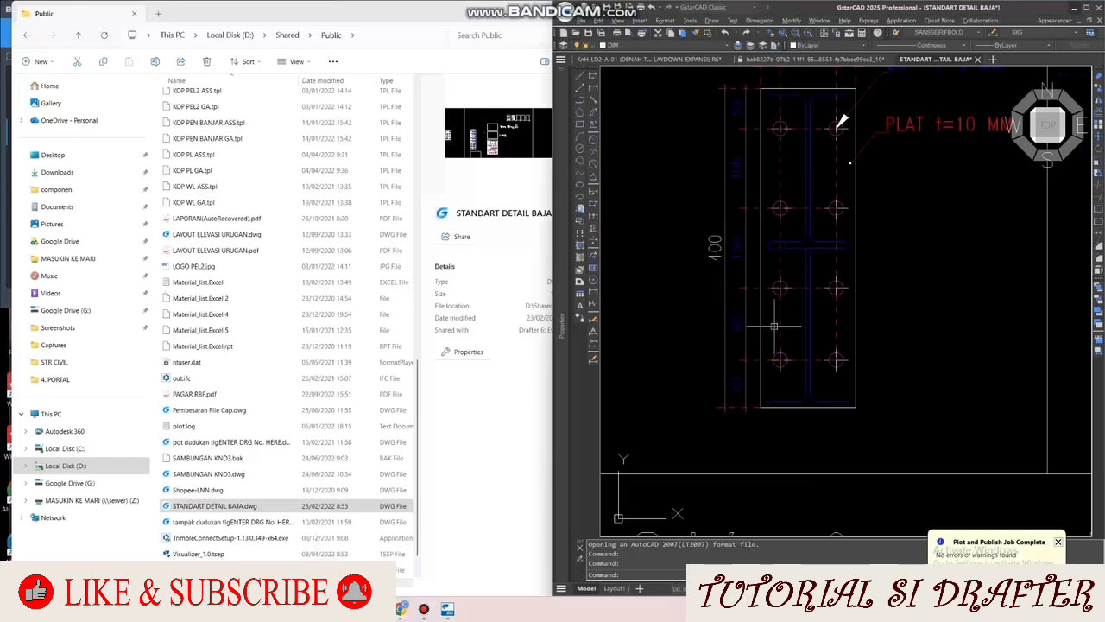
pyautogui.scroll(-4, 770, 333)
pyautogui.scroll(4, 891, 268)
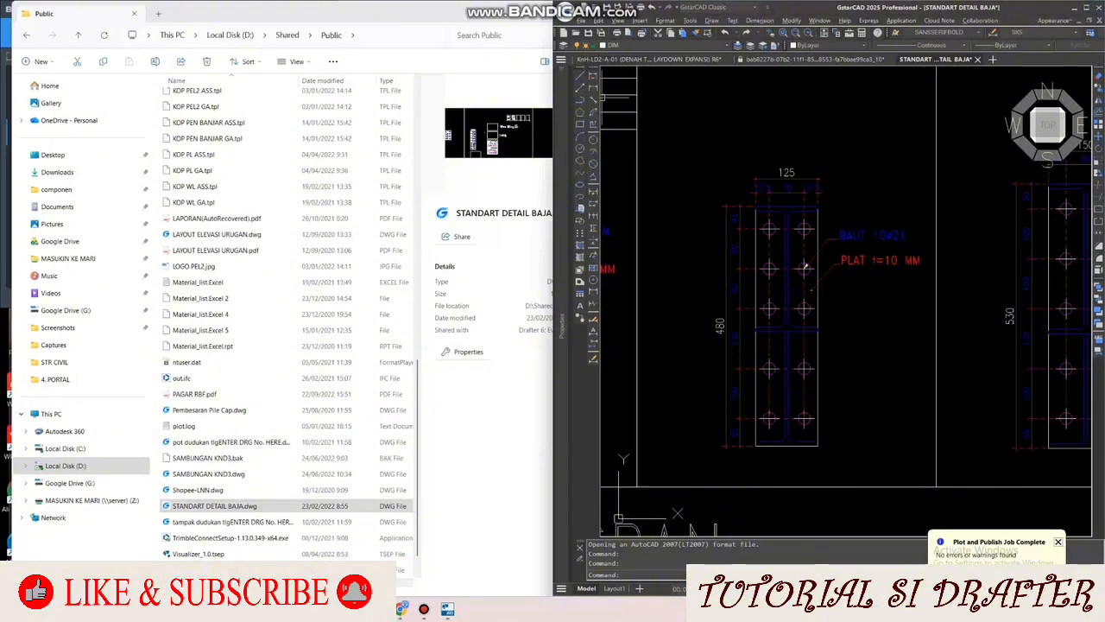
pyautogui.click(1074, 7)
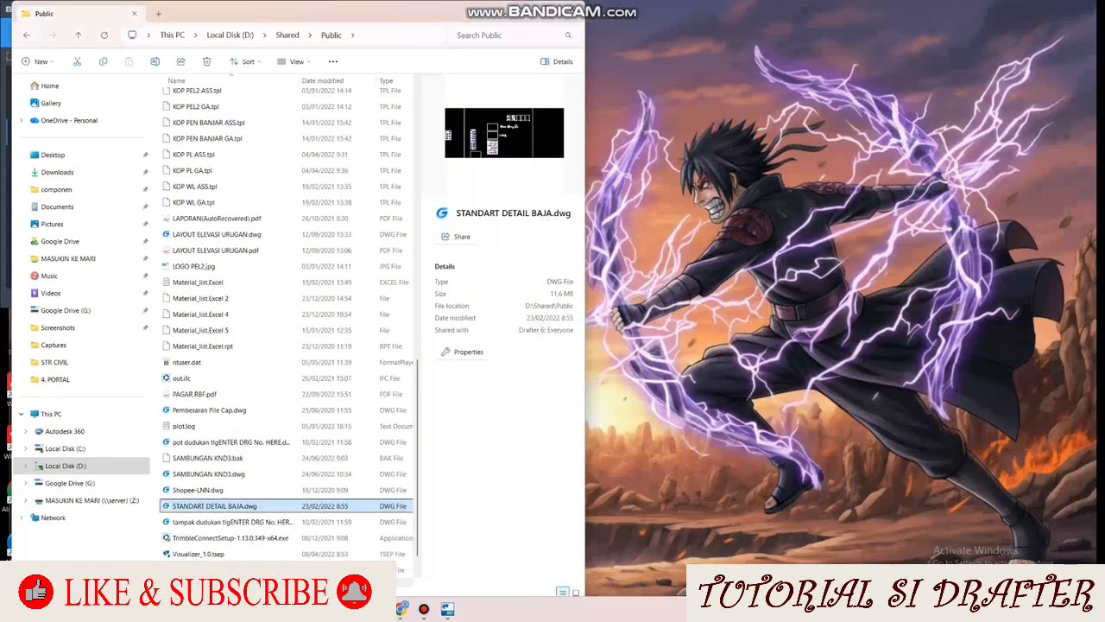
pyautogui.click(523, 12)
# Step: Return to Tekla Structures, set the haunch's number of bolt rows to 5, update the connection and check the bolts
pyautogui.moveTo(378, 609)
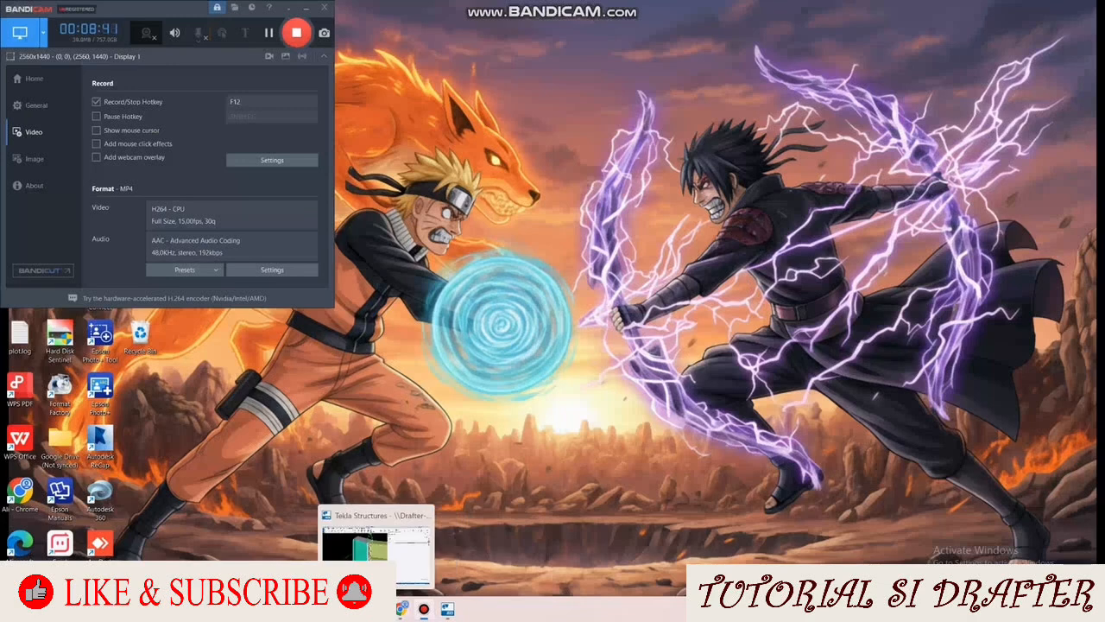
pyautogui.click(378, 610)
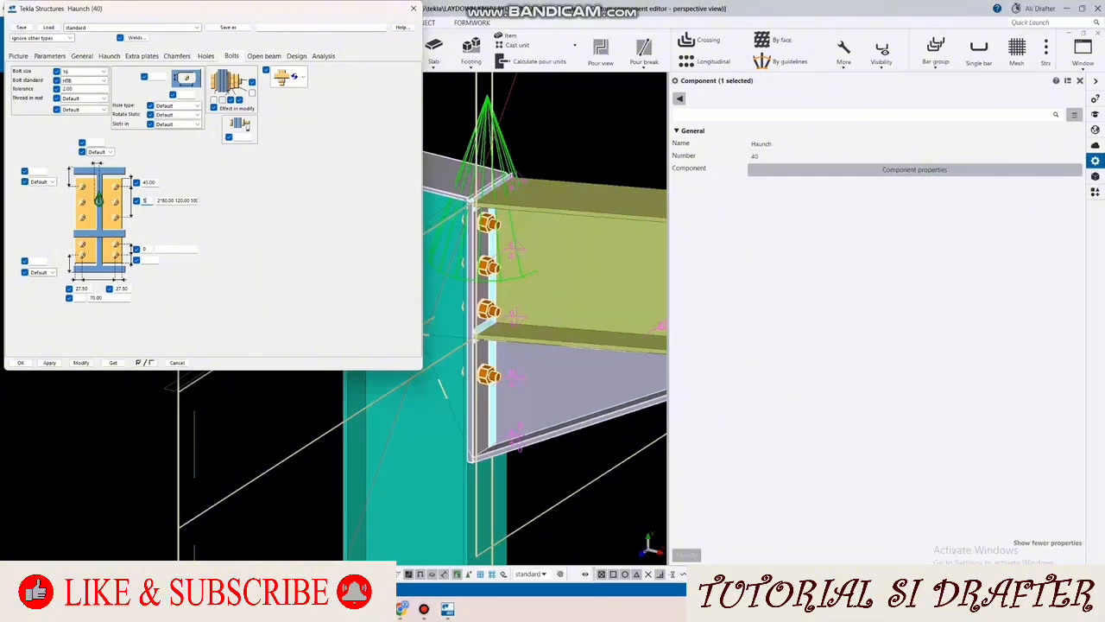
pyautogui.click(82, 363)
pyautogui.scroll(1, 535, 445)
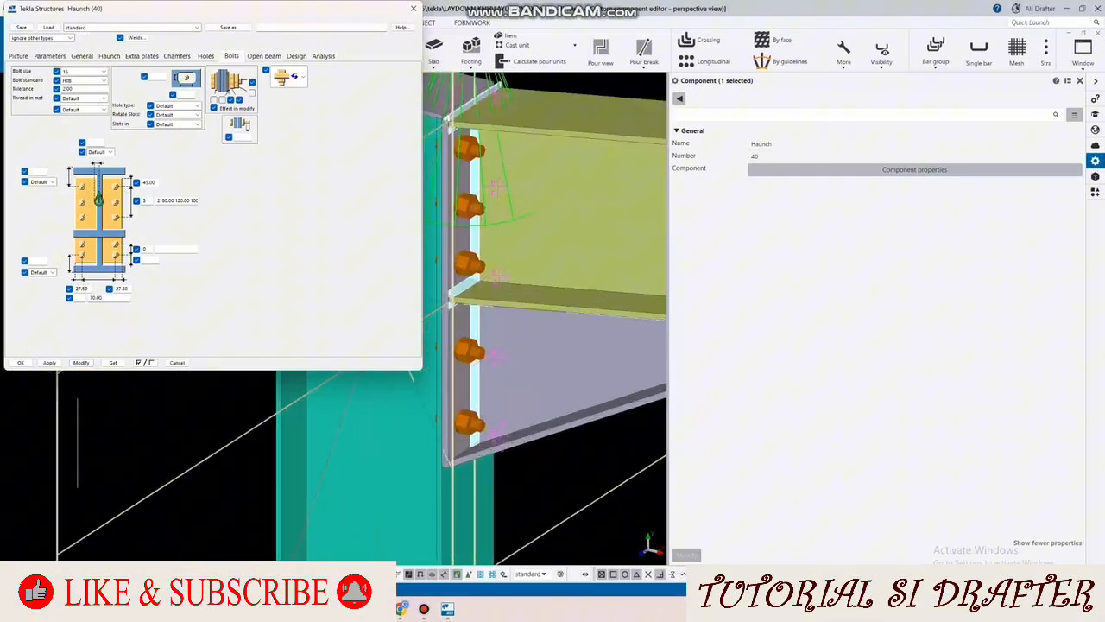
pyautogui.scroll(-2, 518, 447)
pyautogui.keyDown('ctrl'); pyautogui.moveTo(518, 448); pyautogui.dragTo(510, 426, button='middle'); pyautogui.keyUp('ctrl')
pyautogui.scroll(-4, 502, 425)
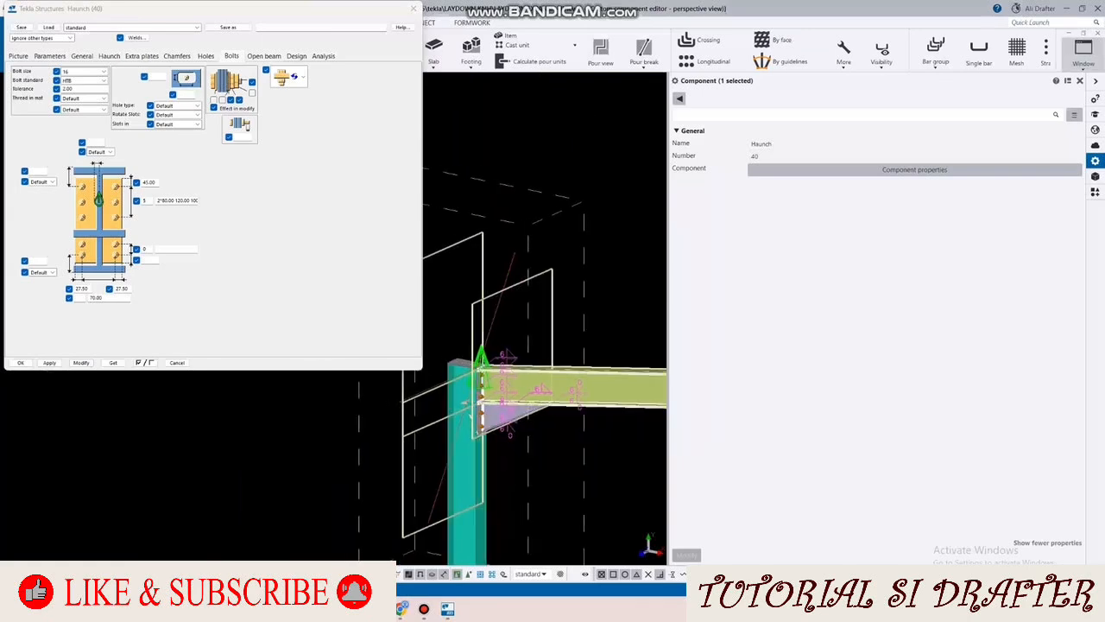
# Step: Close the Haunch (40) settings and examine the haunch, bolts and top plate in the component editor's front view
pyautogui.click(1083, 50)
pyautogui.click(993, 158)
pyautogui.moveTo(518, 259); pyautogui.dragTo(573, 275, button='middle')
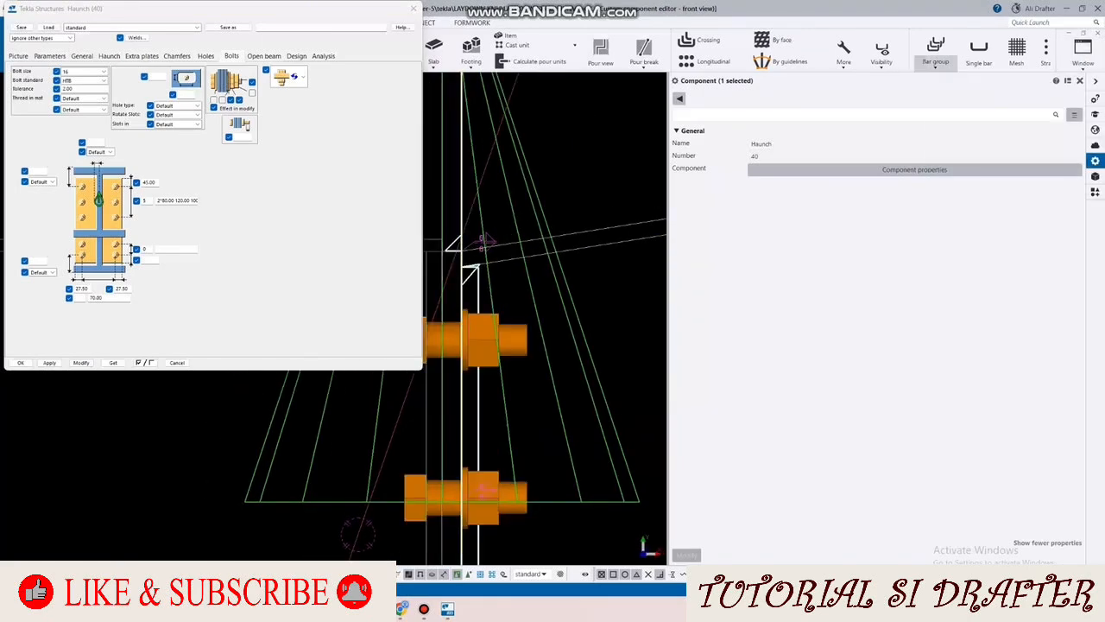
pyautogui.click(1080, 81)
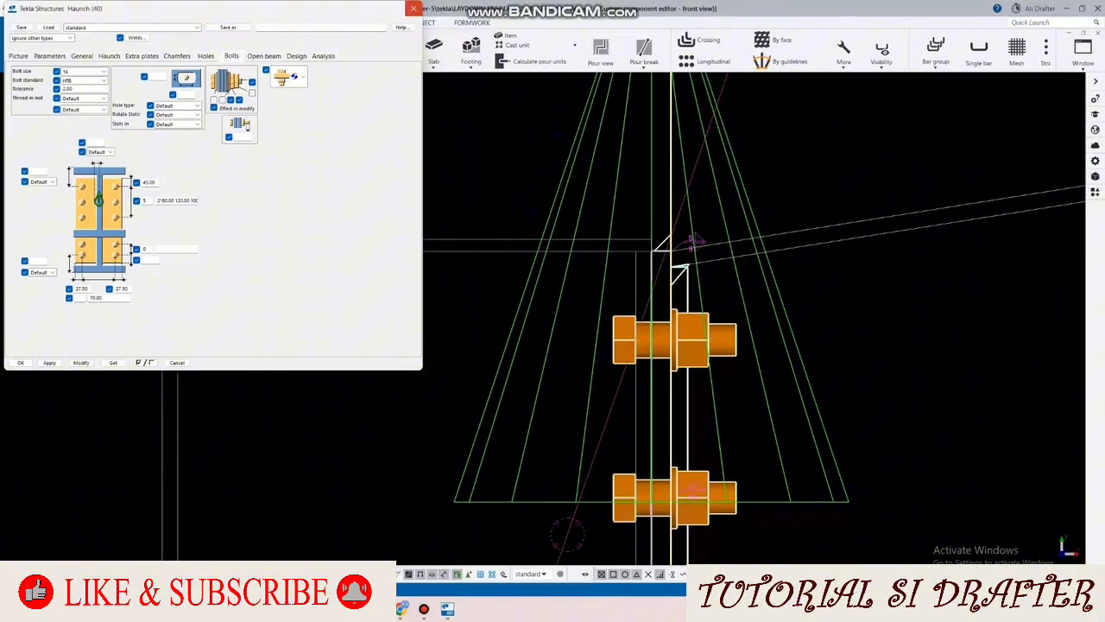
pyautogui.click(413, 8)
pyautogui.scroll(-7, 285, 218)
pyautogui.scroll(5, 265, 361)
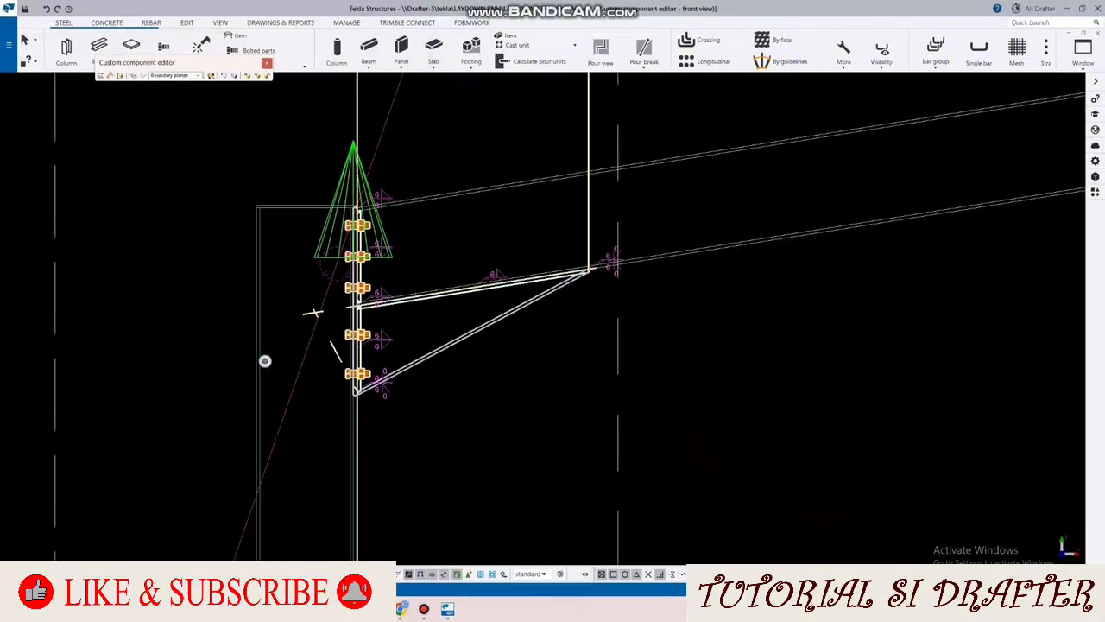
pyautogui.scroll(-3, 265, 361)
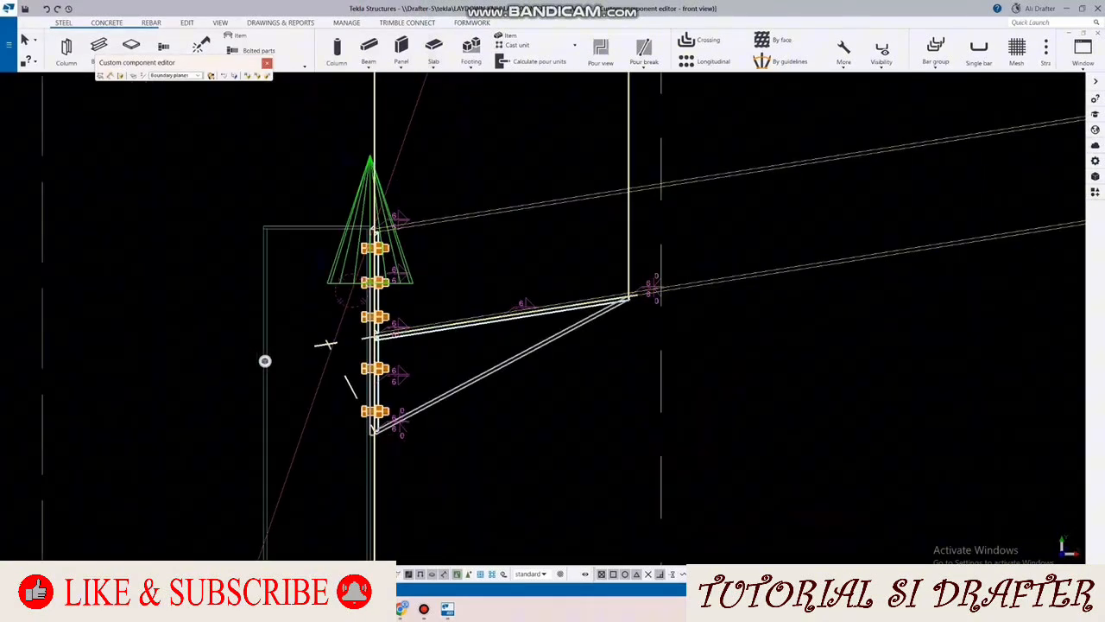
pyautogui.scroll(1, 265, 361)
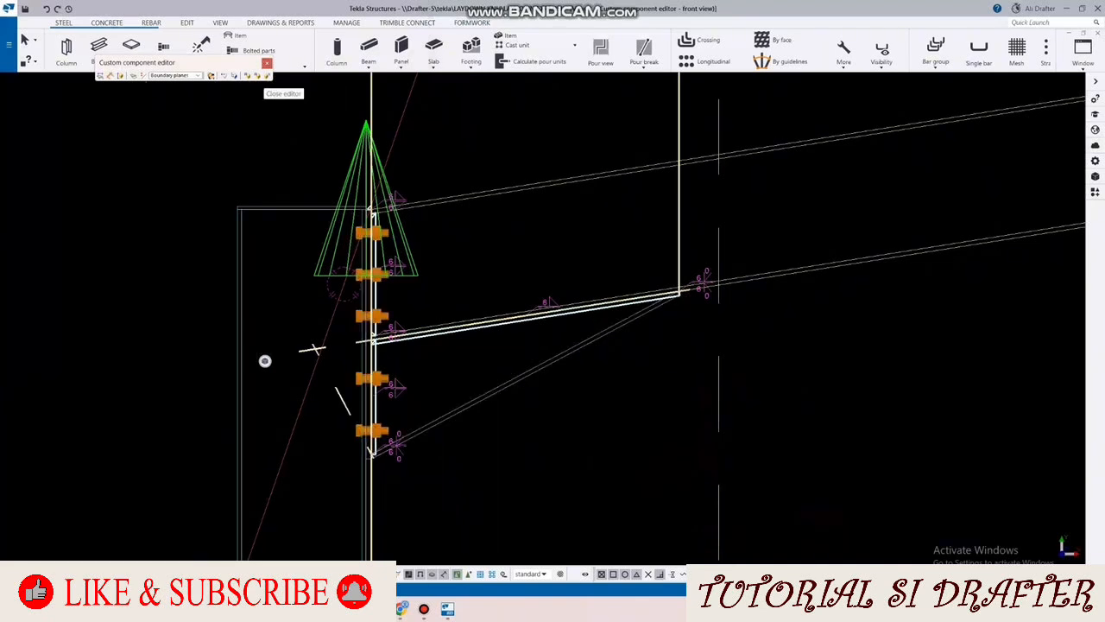
pyautogui.scroll(4, 642, 327)
pyautogui.click(643, 327)
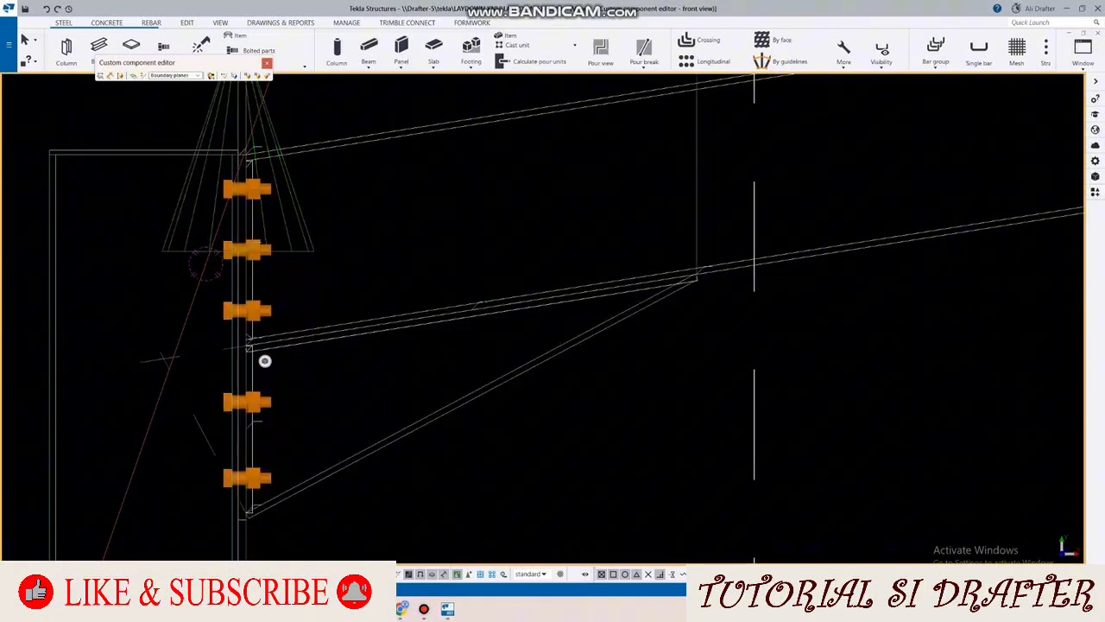
pyautogui.scroll(-4, 467, 234)
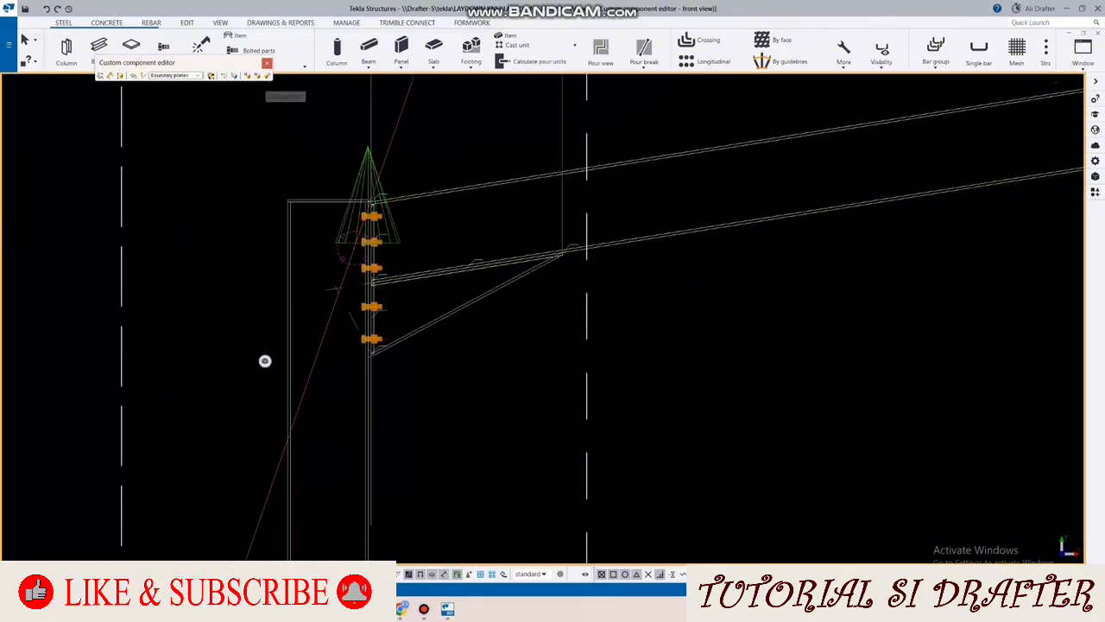
# Step: Close the custom component editor, saving the changes, and return to the joint in the 3D model view
pyautogui.click(267, 75)
pyautogui.click(513, 326)
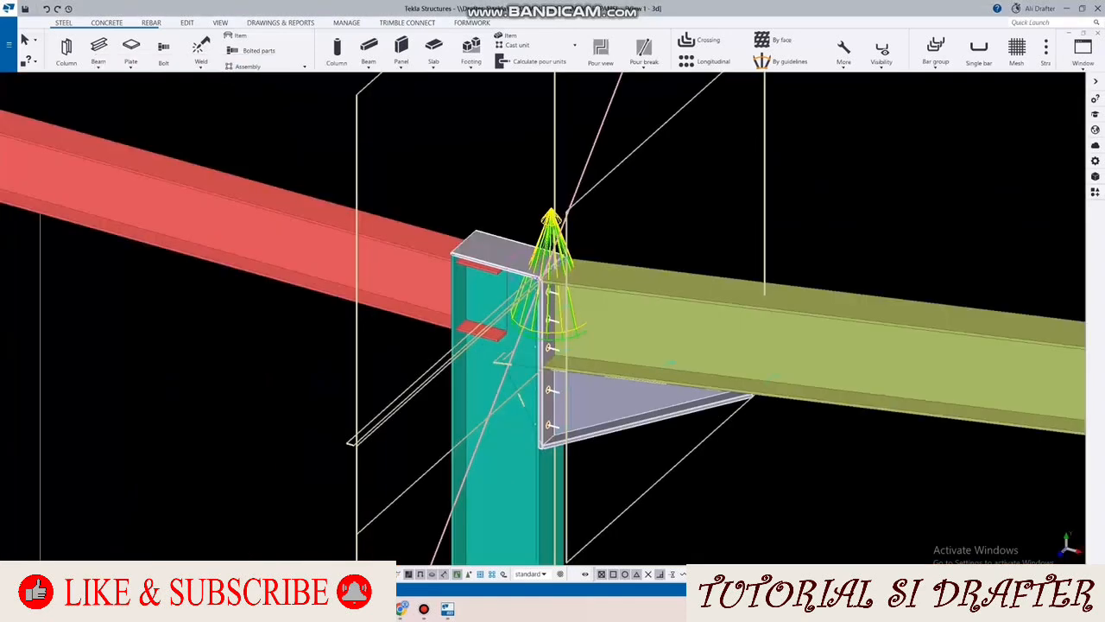
pyautogui.scroll(-2, 518, 320)
pyautogui.scroll(4, 542, 341)
# Step: Set the bolt representation to Exact in the 3D view's display settings and apply it to the view
pyautogui.rightClick(638, 148)
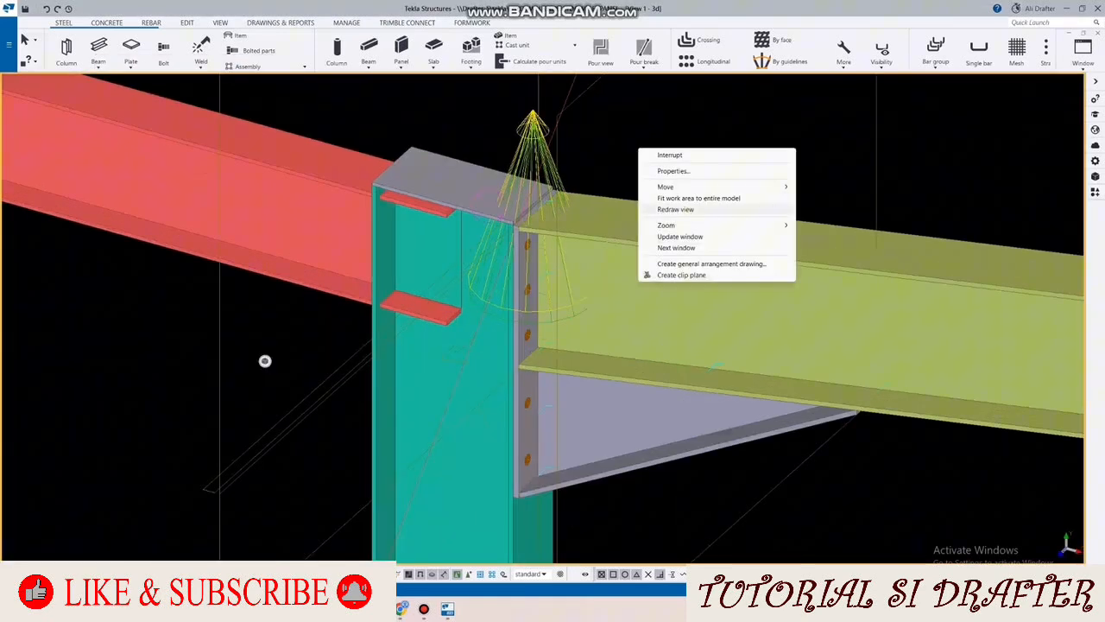
pyautogui.click(265, 361)
pyautogui.doubleClick(265, 361)
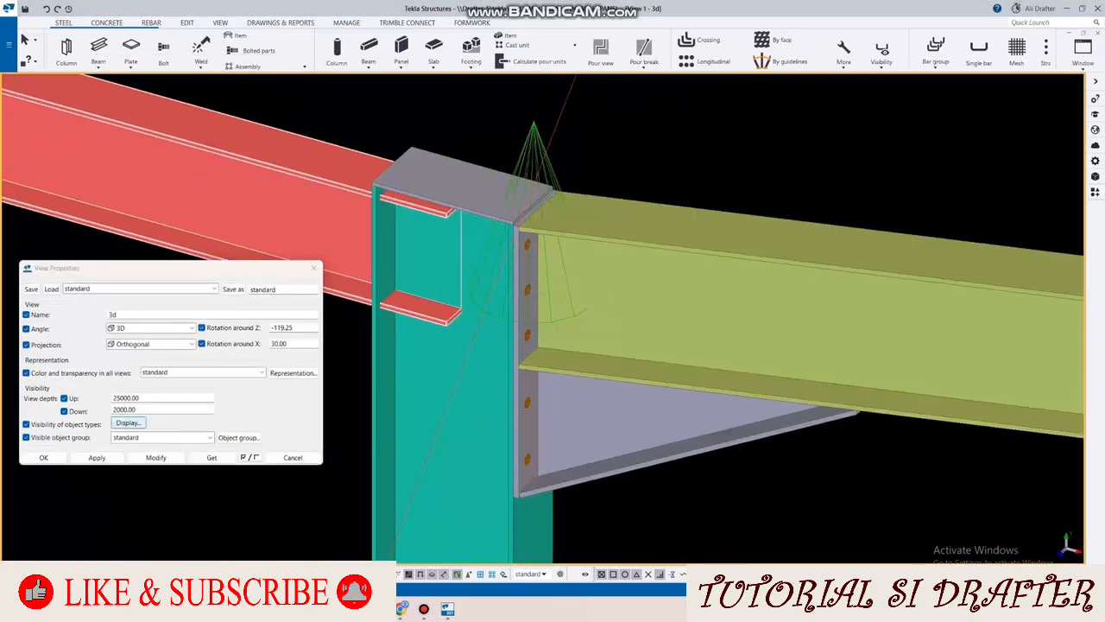
pyautogui.click(128, 422)
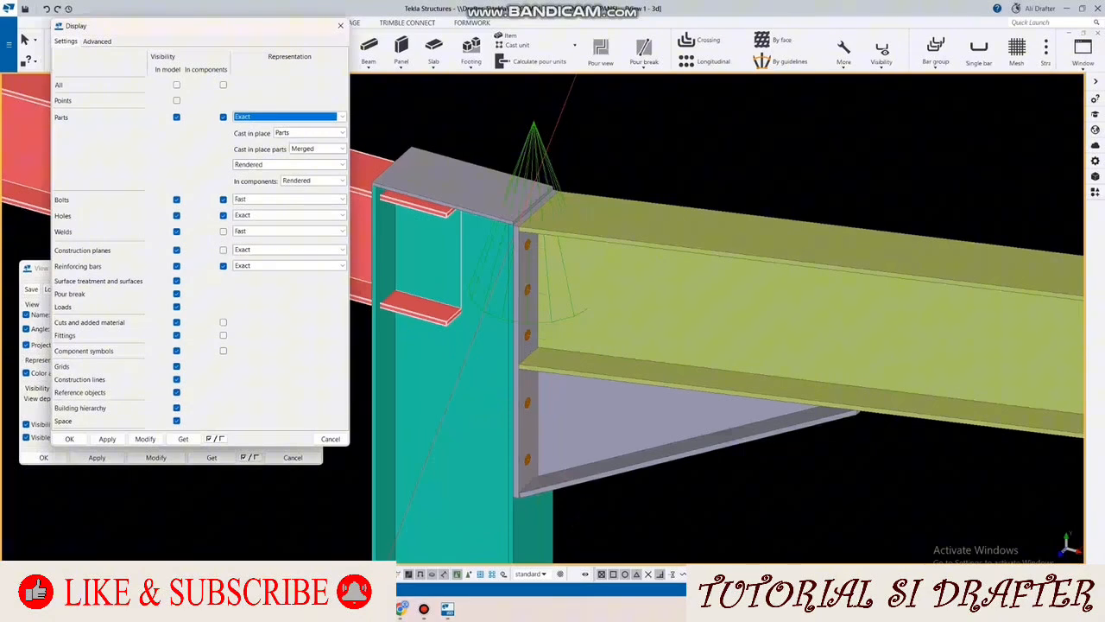
pyautogui.click(342, 200)
pyautogui.click(243, 219)
pyautogui.click(145, 439)
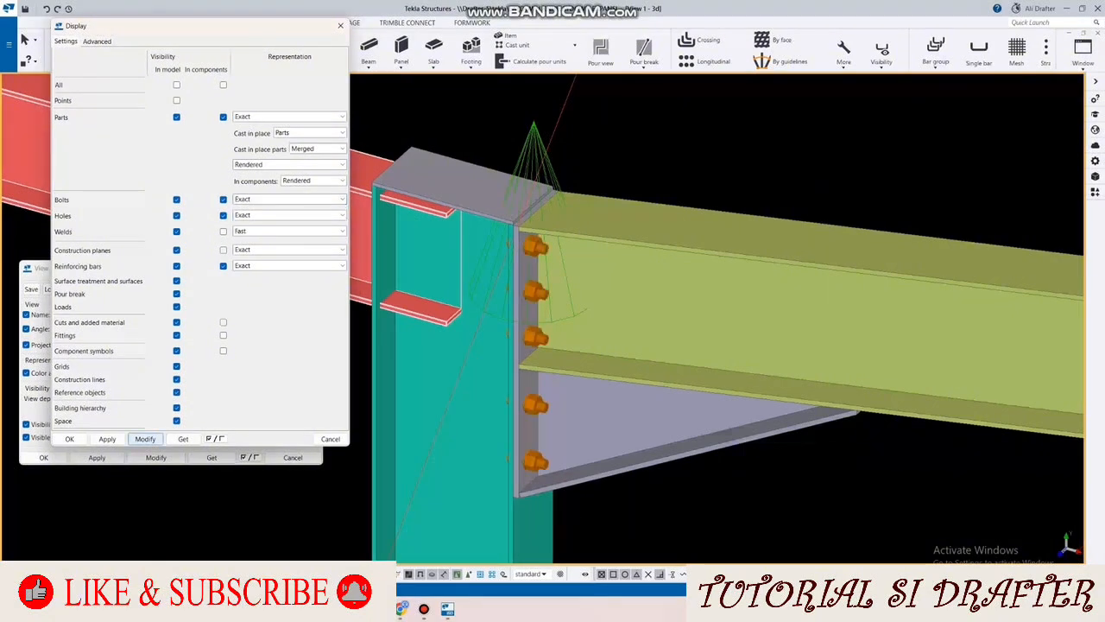
# Step: Redraw the 3D view and examine the haunch joint between the column and rafter from near and far
pyautogui.scroll(-5, 648, 329)
pyautogui.scroll(-4, 613, 356)
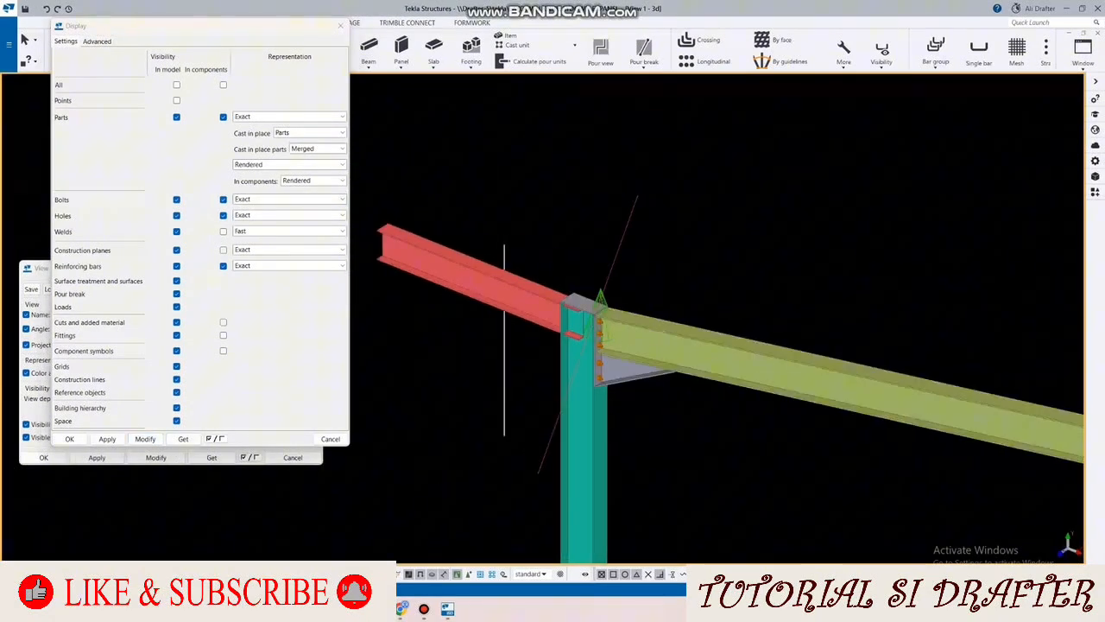
pyautogui.rightClick(681, 278)
pyautogui.click(718, 341)
pyautogui.moveTo(595, 360); pyautogui.dragTo(474, 312, button='middle')
pyautogui.scroll(-4, 473, 313)
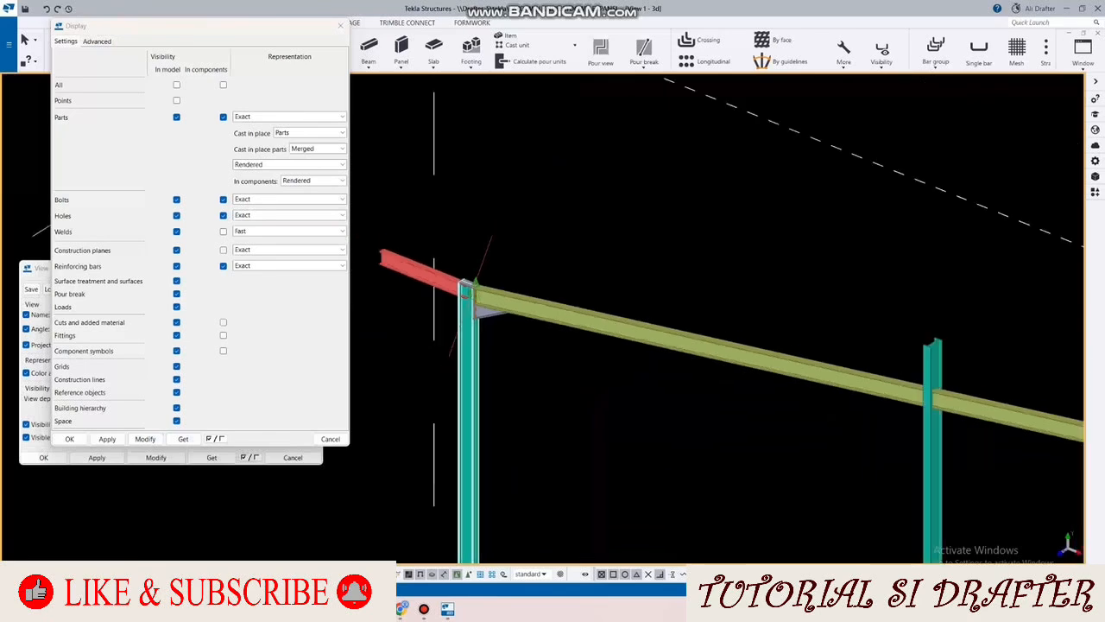
pyautogui.scroll(8, 473, 313)
pyautogui.scroll(-2, 473, 311)
pyautogui.scroll(-4, 550, 266)
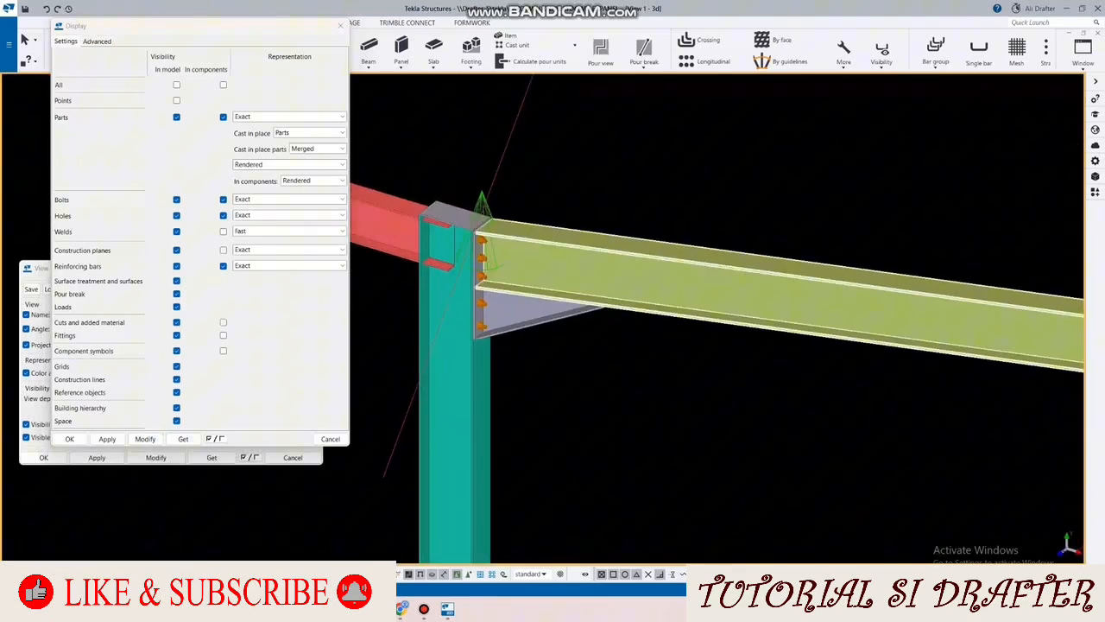
pyautogui.scroll(-2, 549, 266)
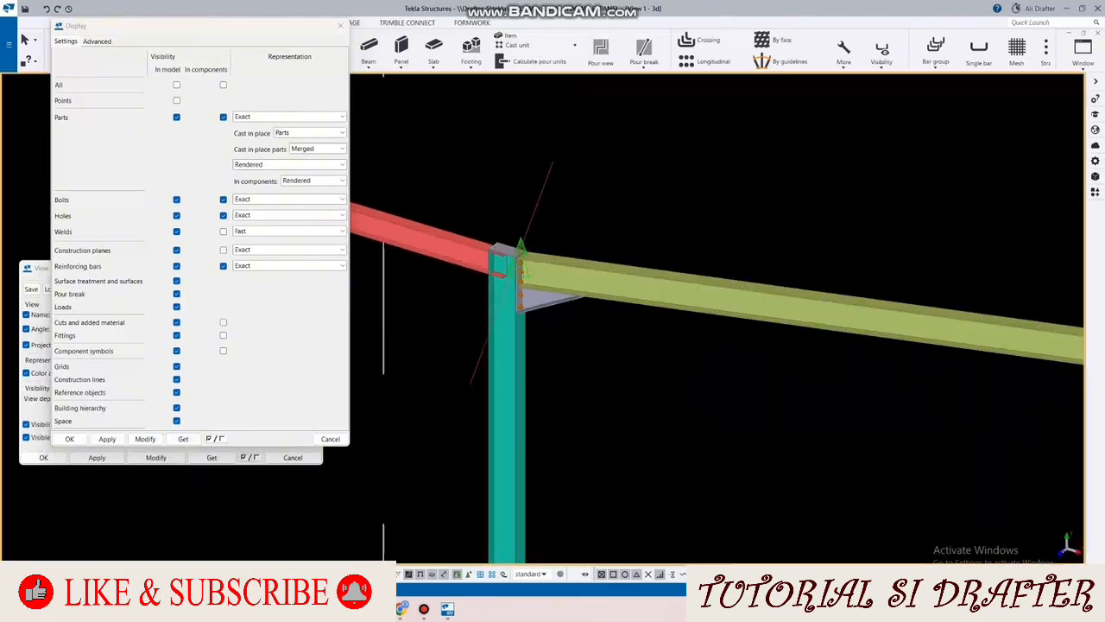
pyautogui.scroll(2, 577, 211)
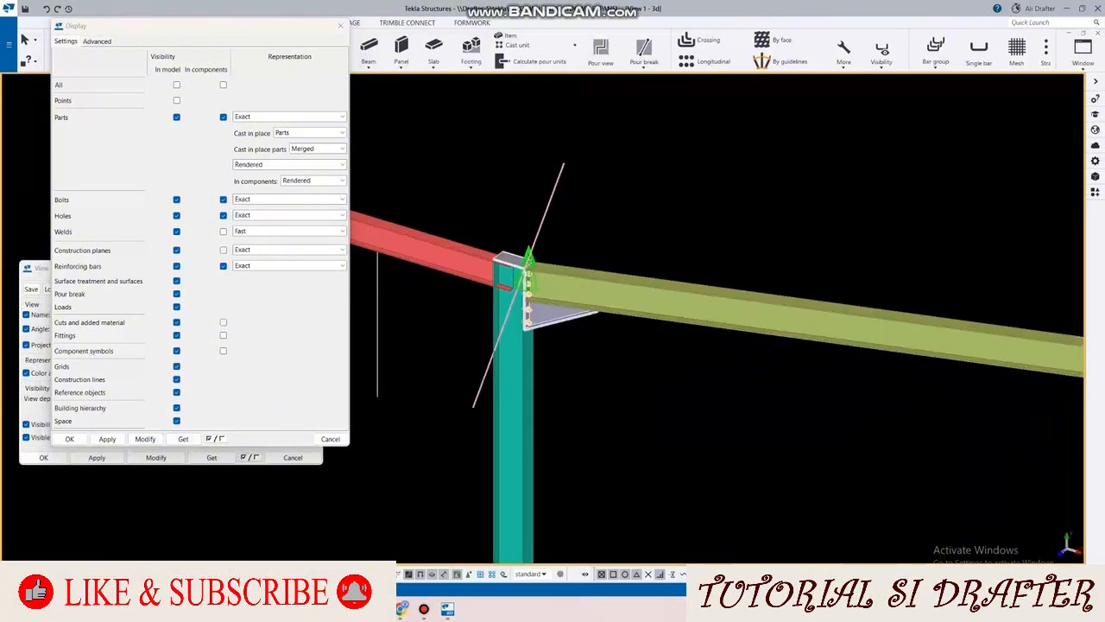
# Step: Delete the ENDPLATE WF 248 custom connection from the column-rafter joint and close the display settings
pyautogui.doubleClick(529, 261)
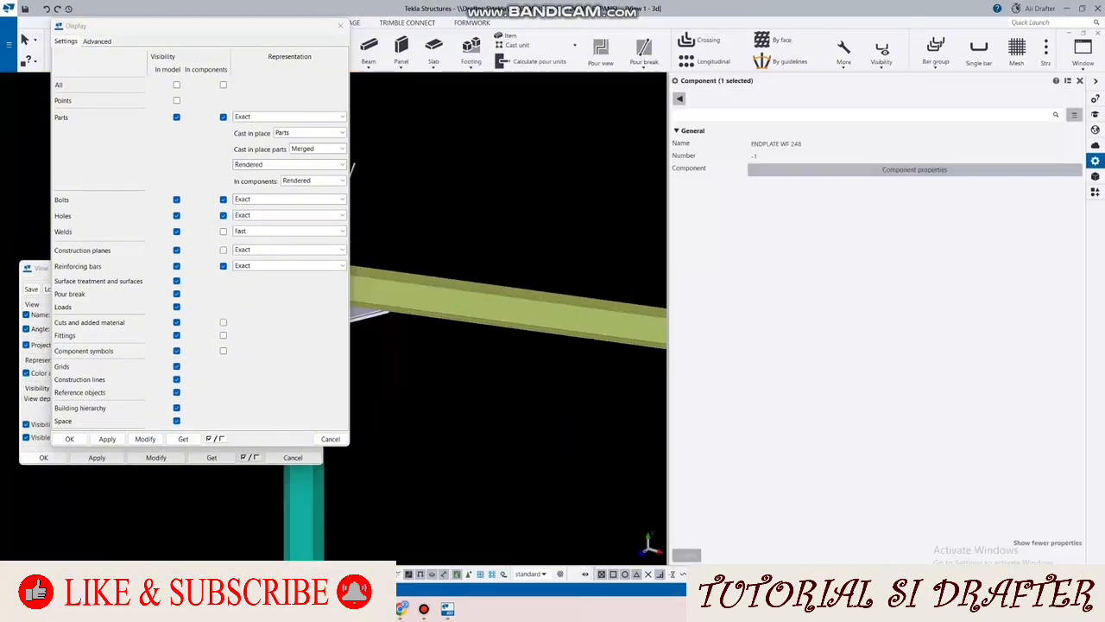
pyautogui.click(552, 231)
pyautogui.scroll(-2, 552, 250)
pyautogui.scroll(3, 514, 265)
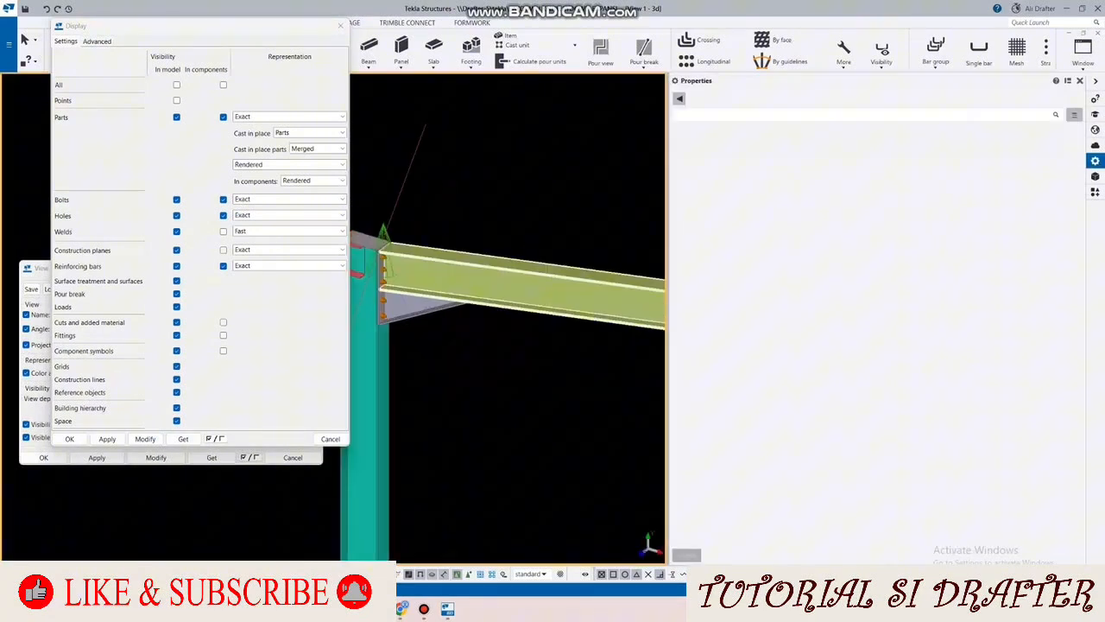
pyautogui.doubleClick(416, 246)
pyautogui.scroll(-1, 500, 259)
pyautogui.press('Delete')
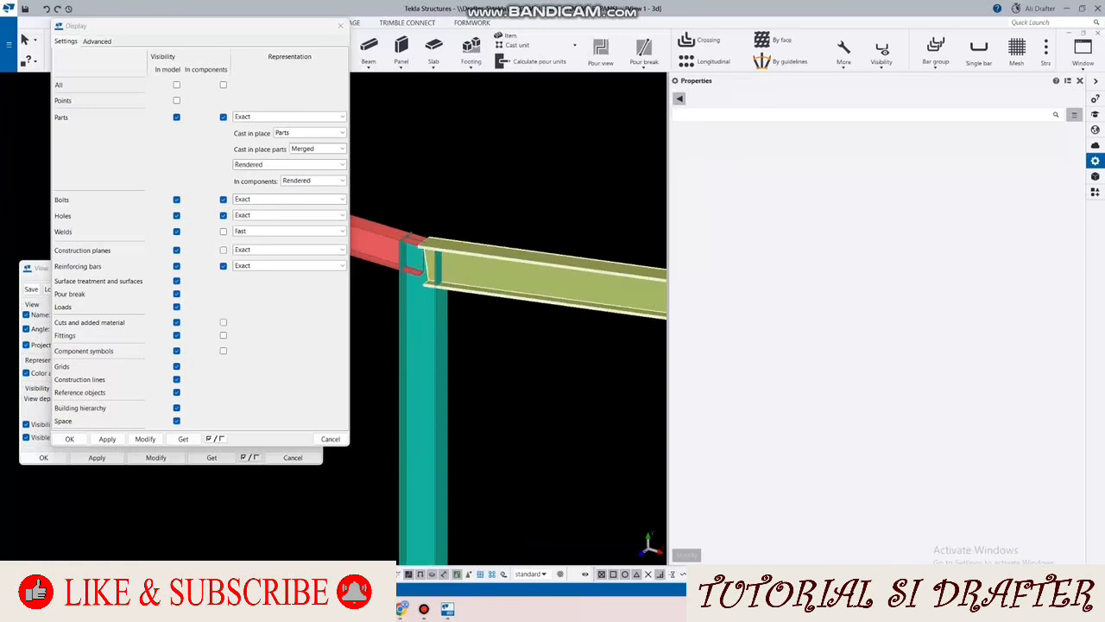
pyautogui.scroll(1, 449, 268)
pyautogui.click(484, 189)
pyautogui.click(340, 26)
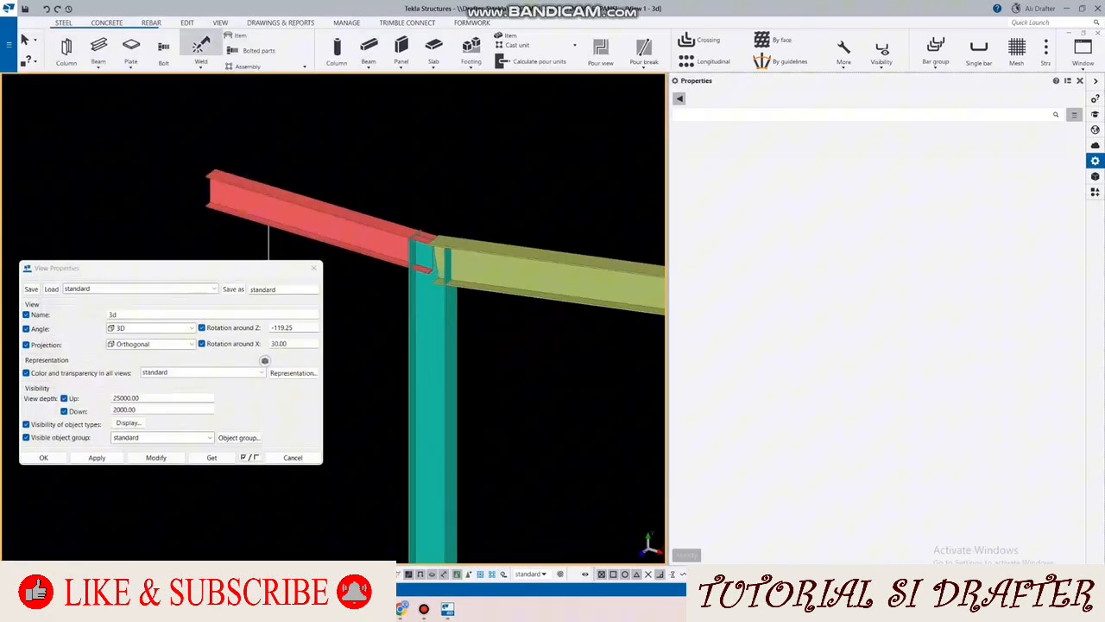
# Step: Draw a diagonal construction line from the rafter's lower flange corner to the upper end of the column's flange
pyautogui.click(188, 23)
pyautogui.click(722, 39)
pyautogui.click(700, 63)
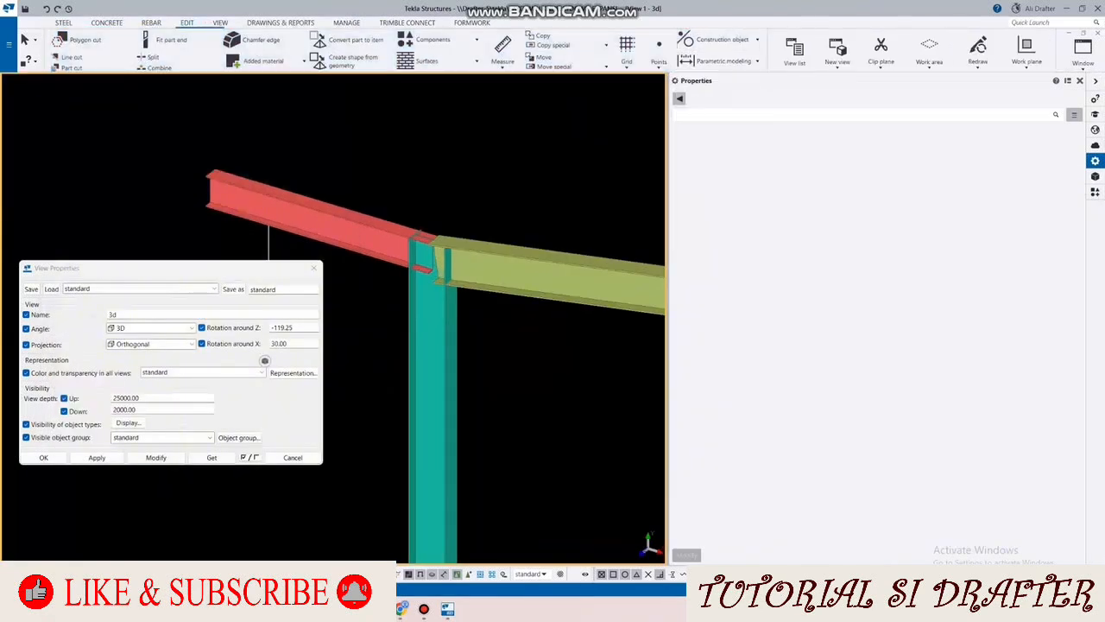
pyautogui.scroll(4, 449, 286)
pyautogui.click(393, 267)
pyautogui.scroll(1, 436, 147)
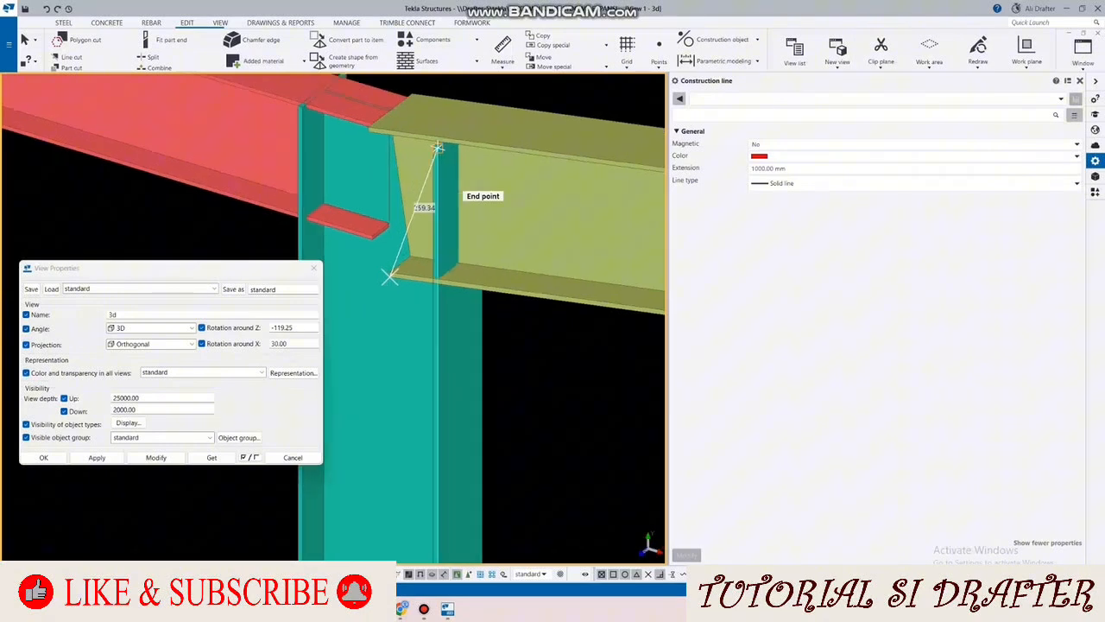
pyautogui.click(440, 147)
pyautogui.moveTo(397, 112); pyautogui.dragTo(403, 200, button='middle')
pyautogui.press('Escape')
pyautogui.scroll(-2, 492, 289)
pyautogui.scroll(-1, 515, 201)
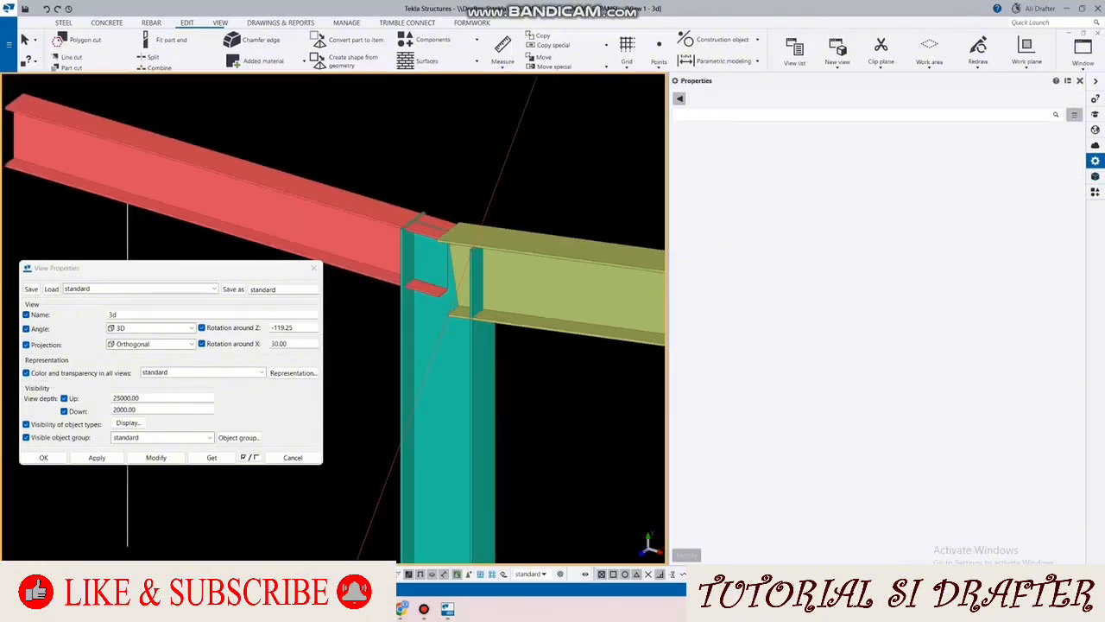
# Step: Start defining a new custom component of type Connection and name it "ENDPLATE WF 248 VS KOLOMK PIN"
pyautogui.click(1074, 114)
pyautogui.click(1094, 185)
pyautogui.click(1095, 191)
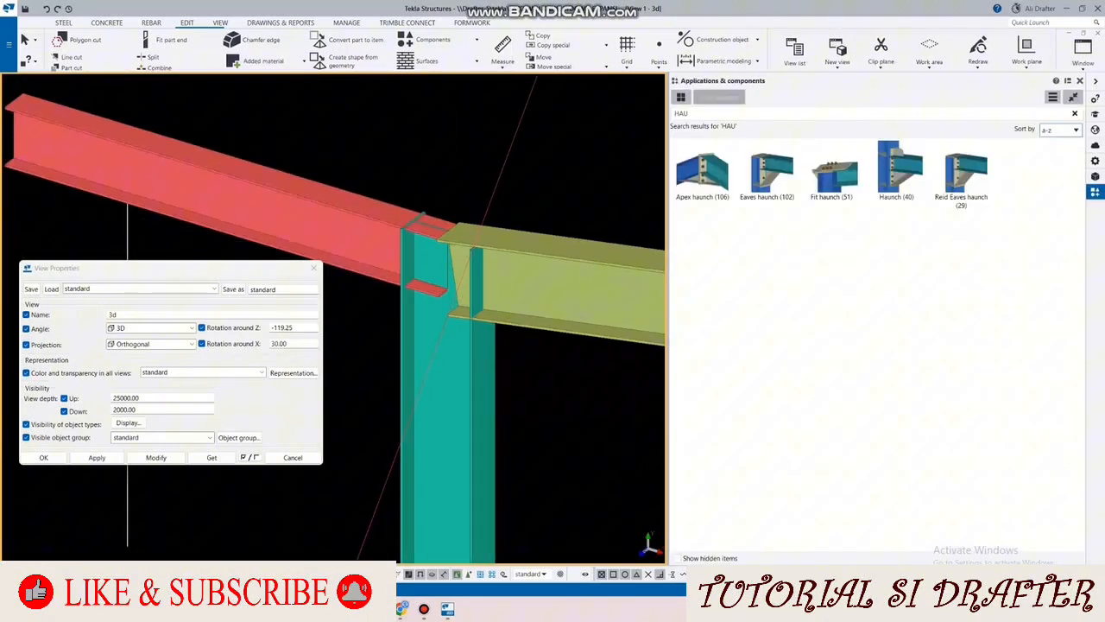
pyautogui.scroll(-2, 411, 262)
pyautogui.click(497, 185)
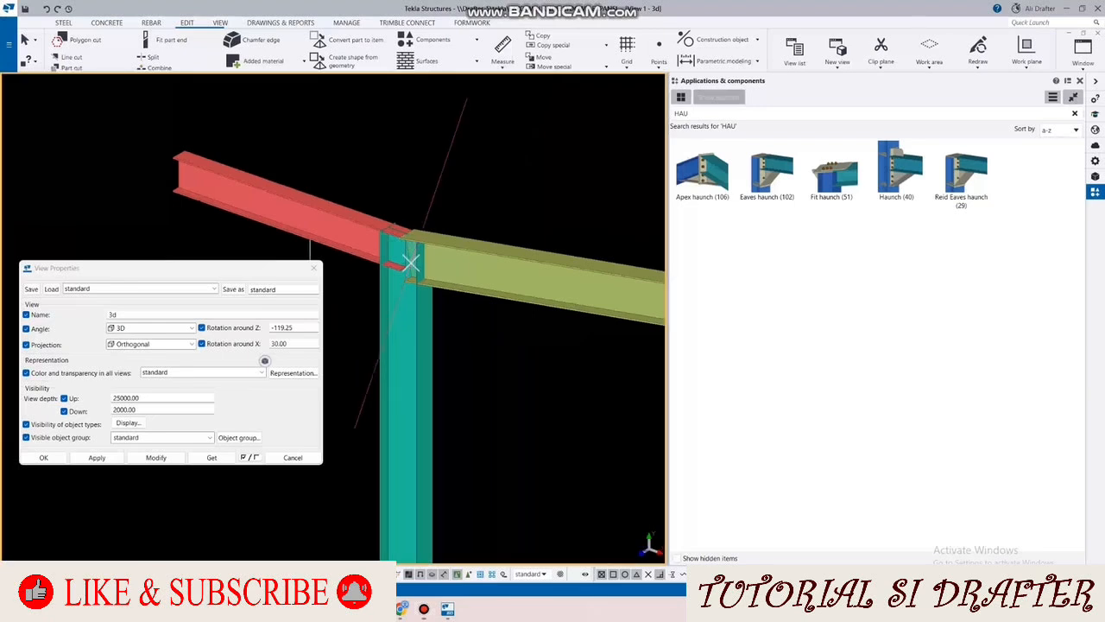
pyautogui.click(1052, 97)
pyautogui.click(1029, 161)
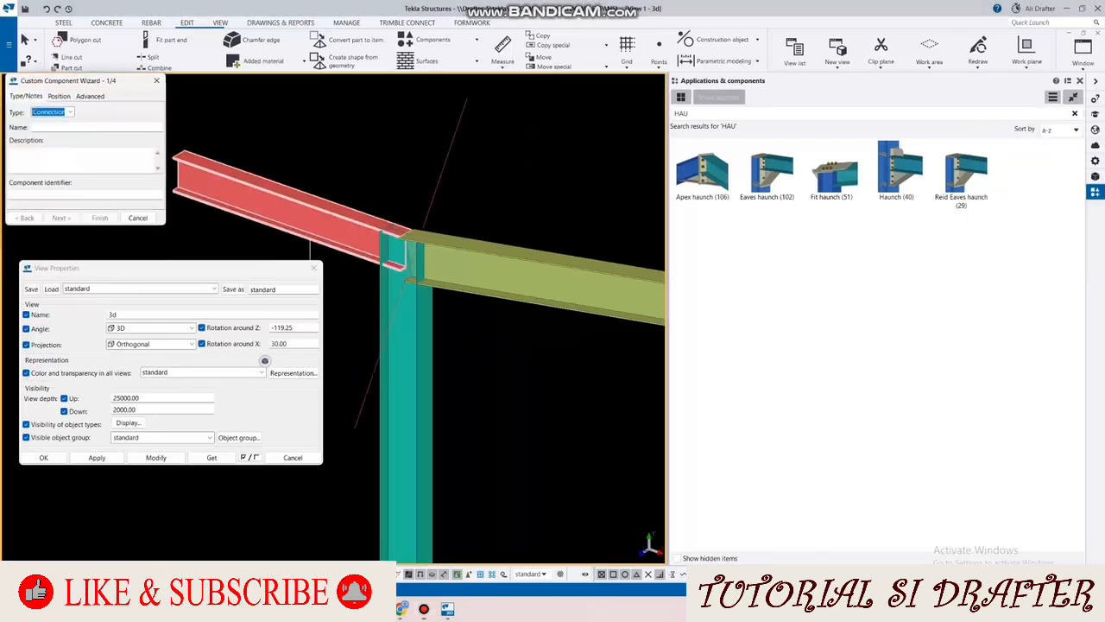
pyautogui.click(66, 127)
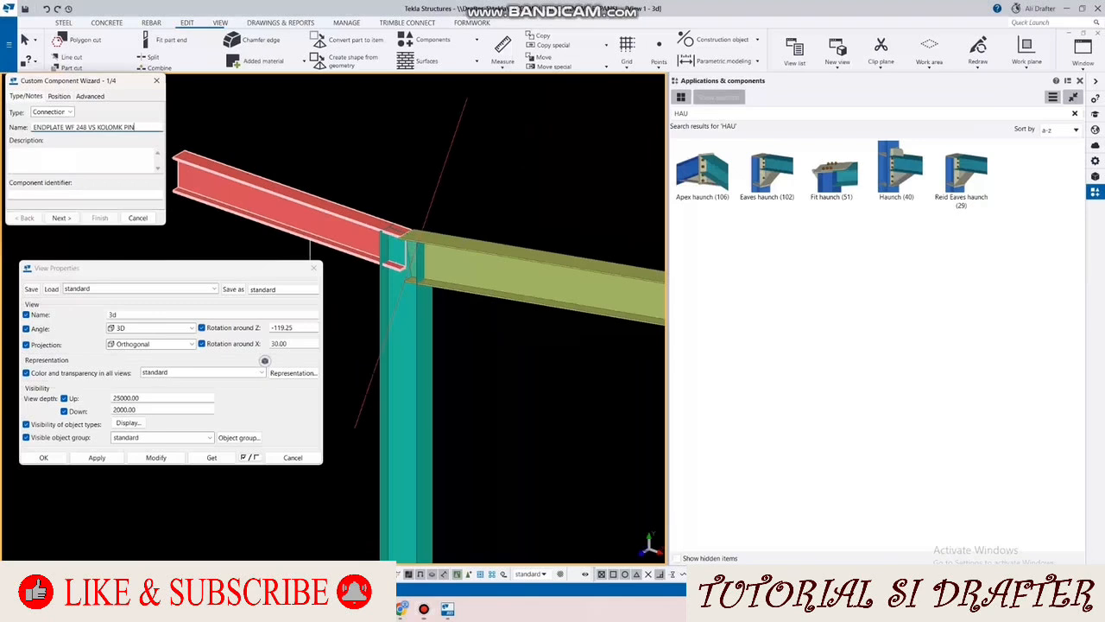
pyautogui.write('P')
pyautogui.click(61, 217)
# Step: Create the custom connection from the diagonal construction line, with the column as main part and the yellow-green rafter as secondary part
pyautogui.click(411, 262)
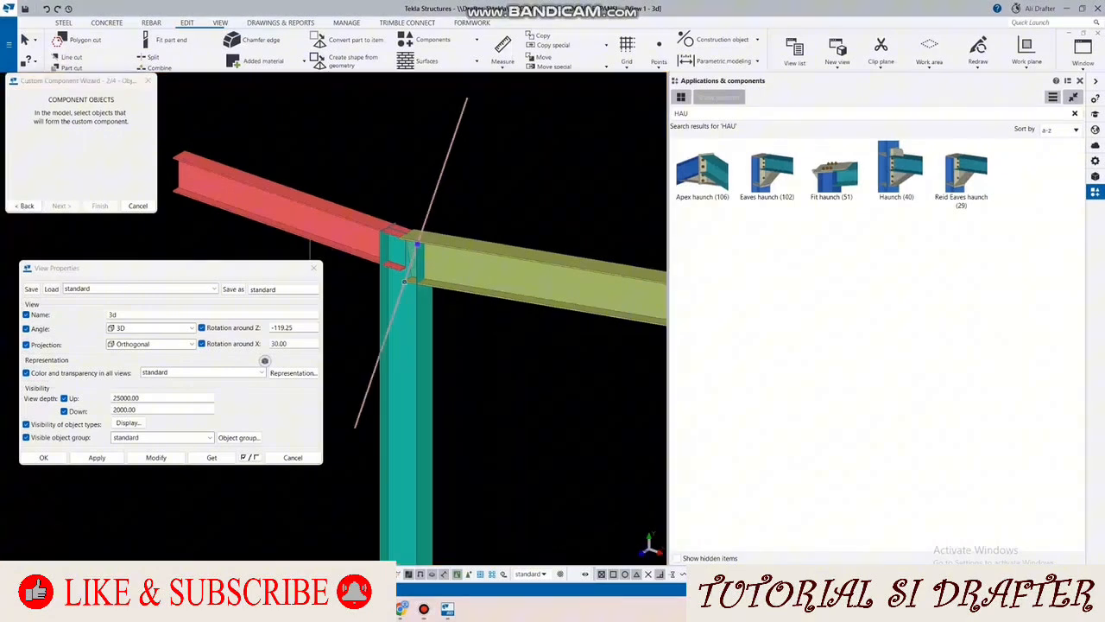
pyautogui.click(61, 205)
pyautogui.click(400, 335)
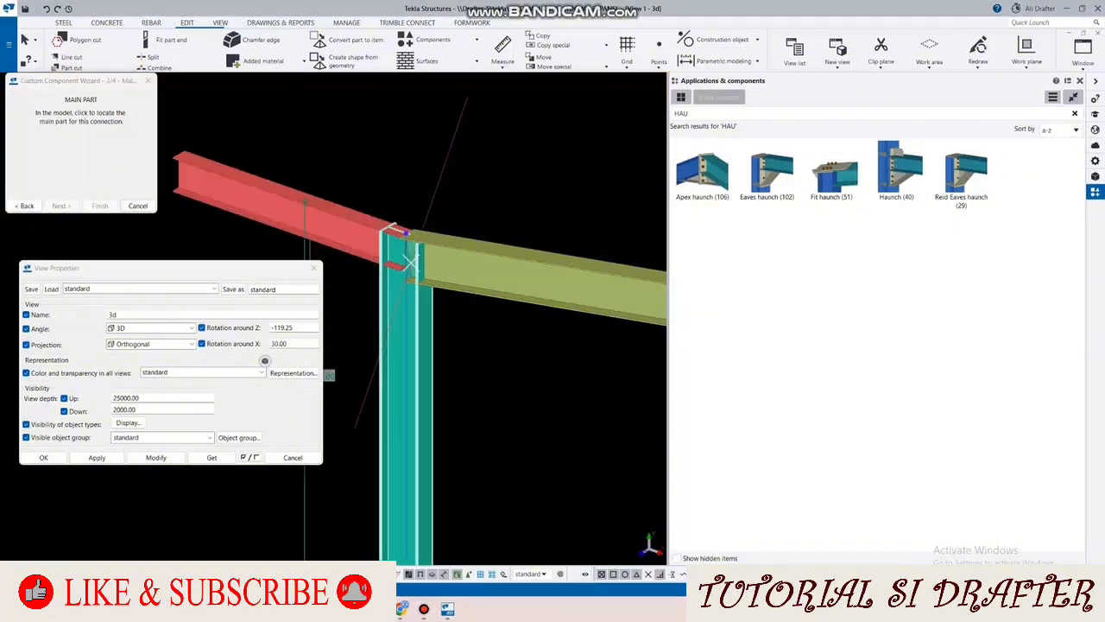
pyautogui.click(413, 262)
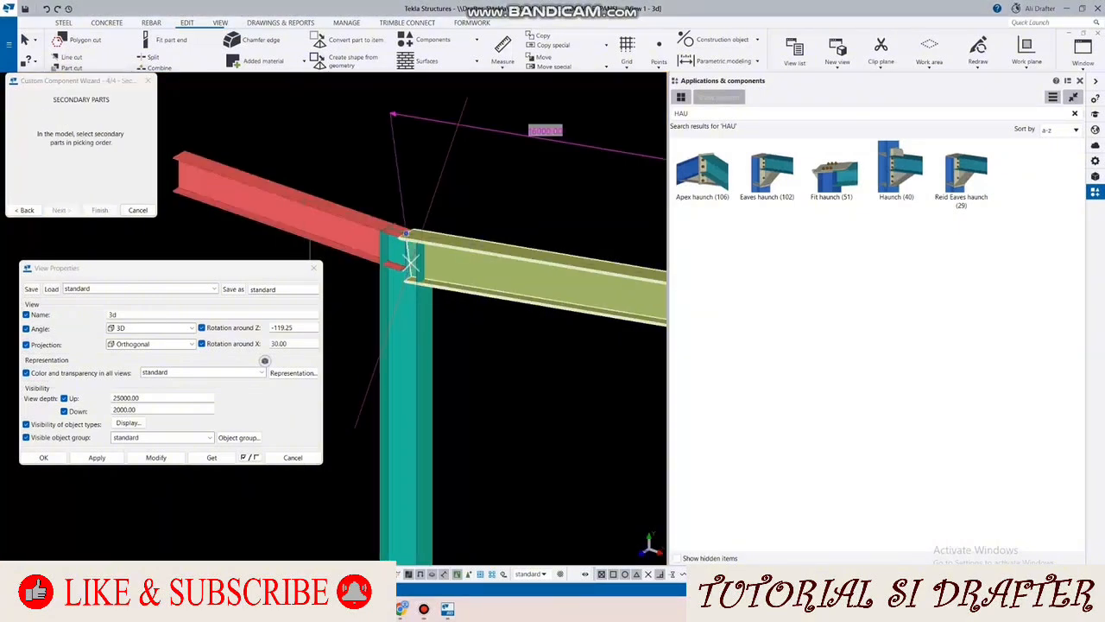
pyautogui.click(100, 209)
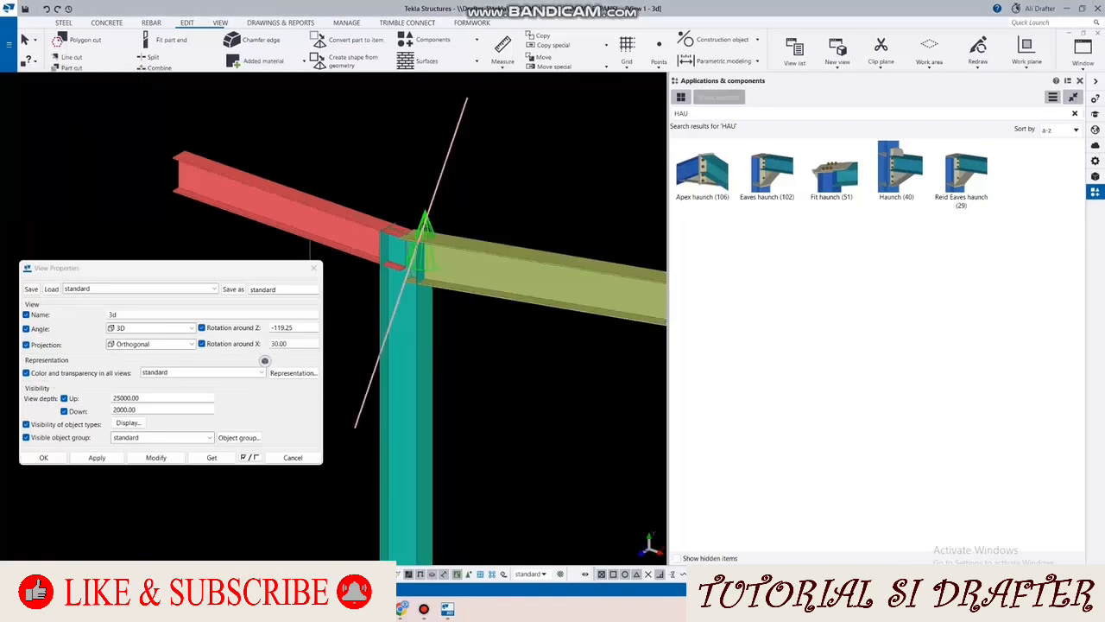
# Step: Open the new column-rafter custom connection for editing in the custom component editor
pyautogui.scroll(4, 430, 235)
pyautogui.scroll(-3, 409, 185)
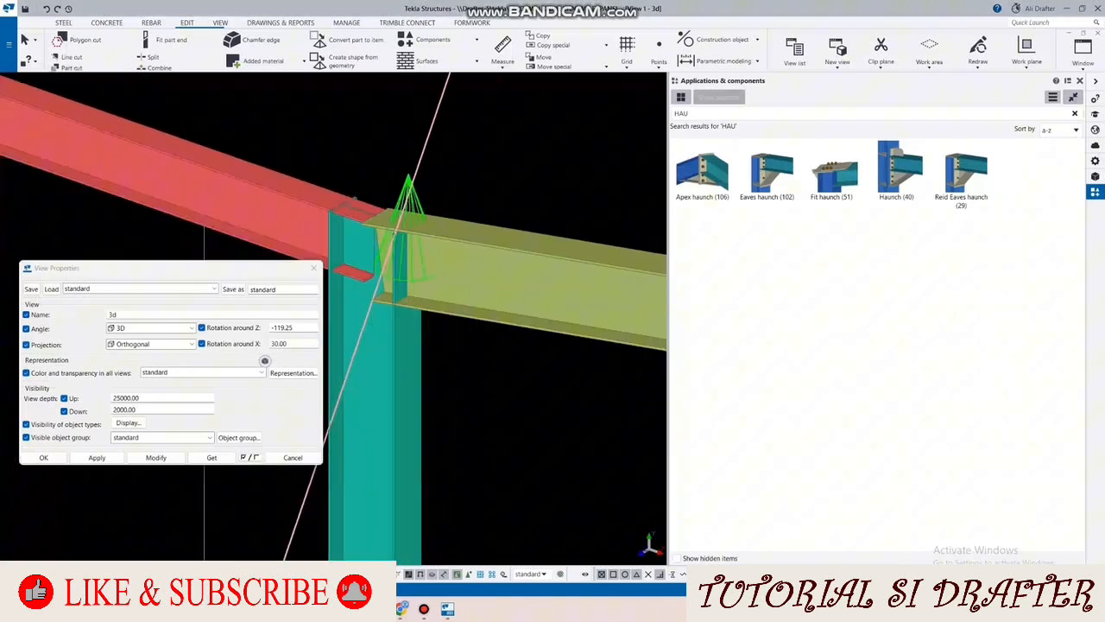
pyautogui.rightClick(410, 185)
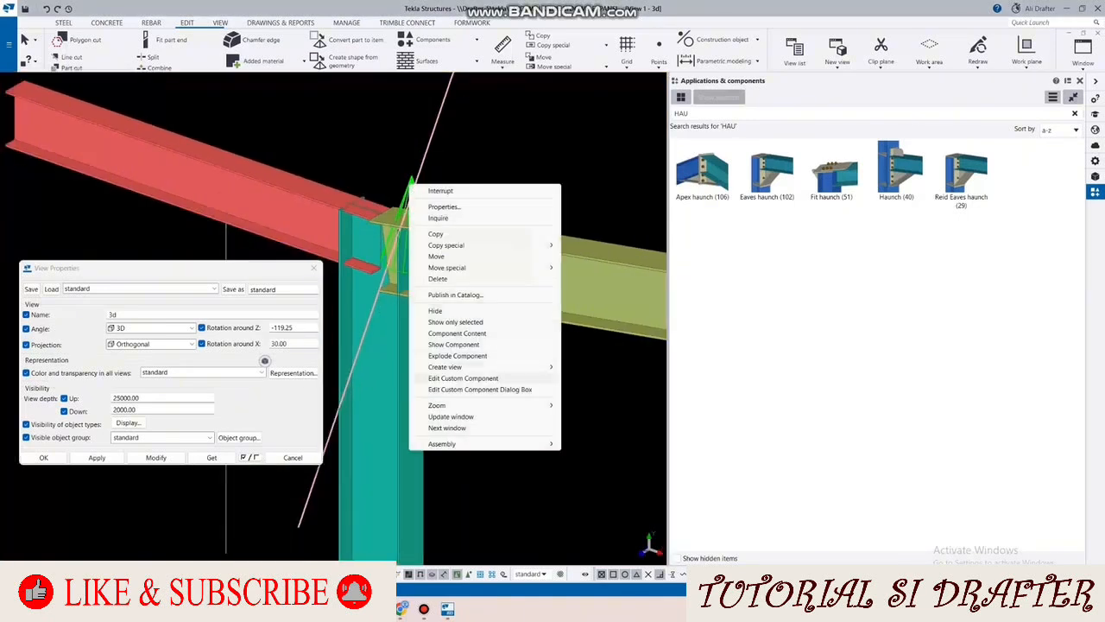
pyautogui.click(463, 378)
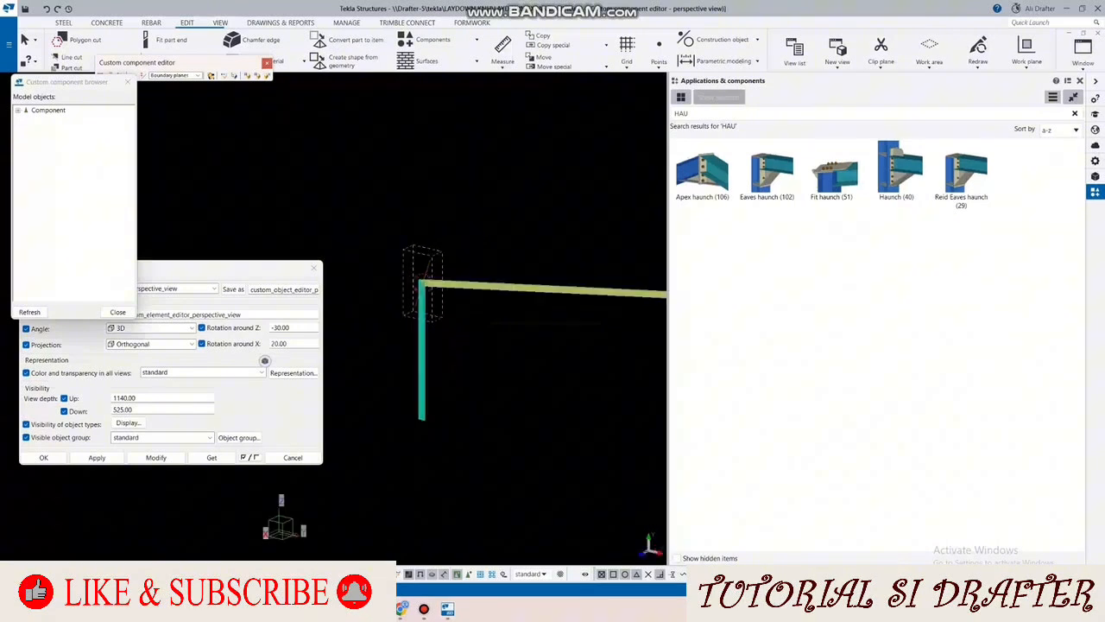
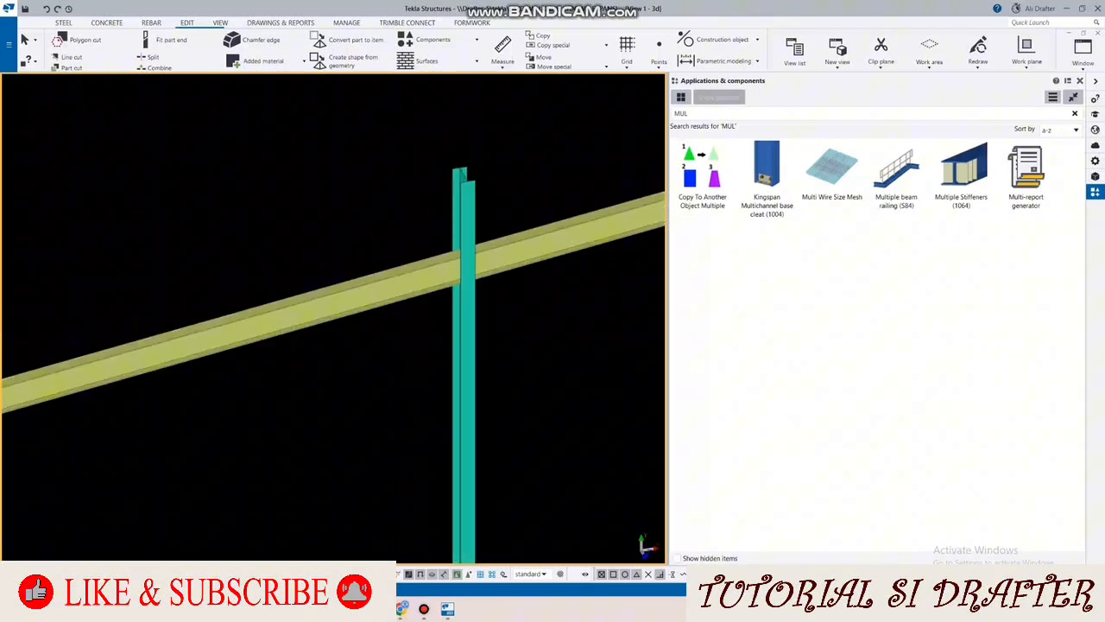
# Step: Split the yellow-green rafter where its upper flange meets the intermediate column
pyautogui.click(164, 57)
pyautogui.scroll(3, 557, 250)
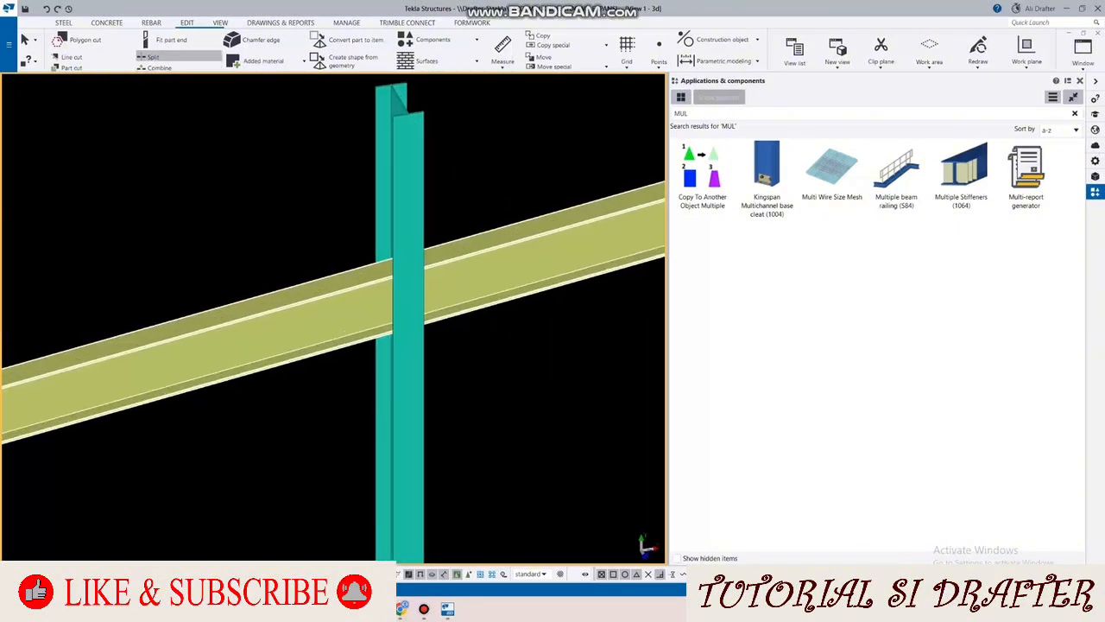
pyautogui.scroll(3, 352, 276)
pyautogui.click(352, 276)
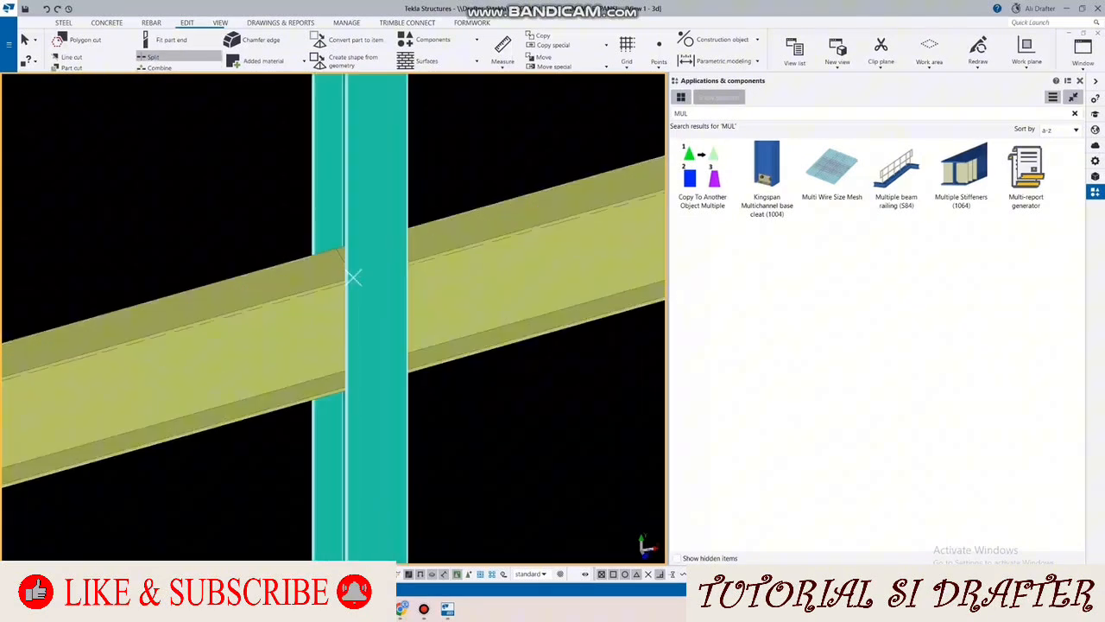
pyautogui.scroll(-5, 363, 267)
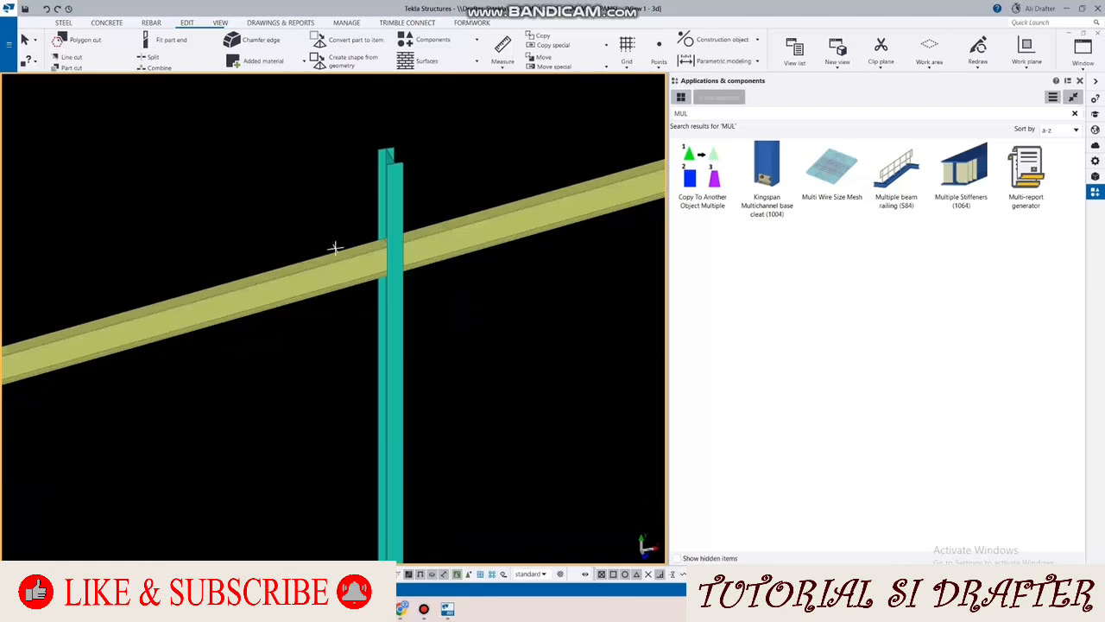
pyautogui.keyDown('ctrl'); pyautogui.moveTo(335, 247); pyautogui.dragTo(377, 248, button='middle'); pyautogui.keyUp('ctrl')
pyautogui.scroll(-4, 407, 246)
pyautogui.scroll(-4, 385, 237)
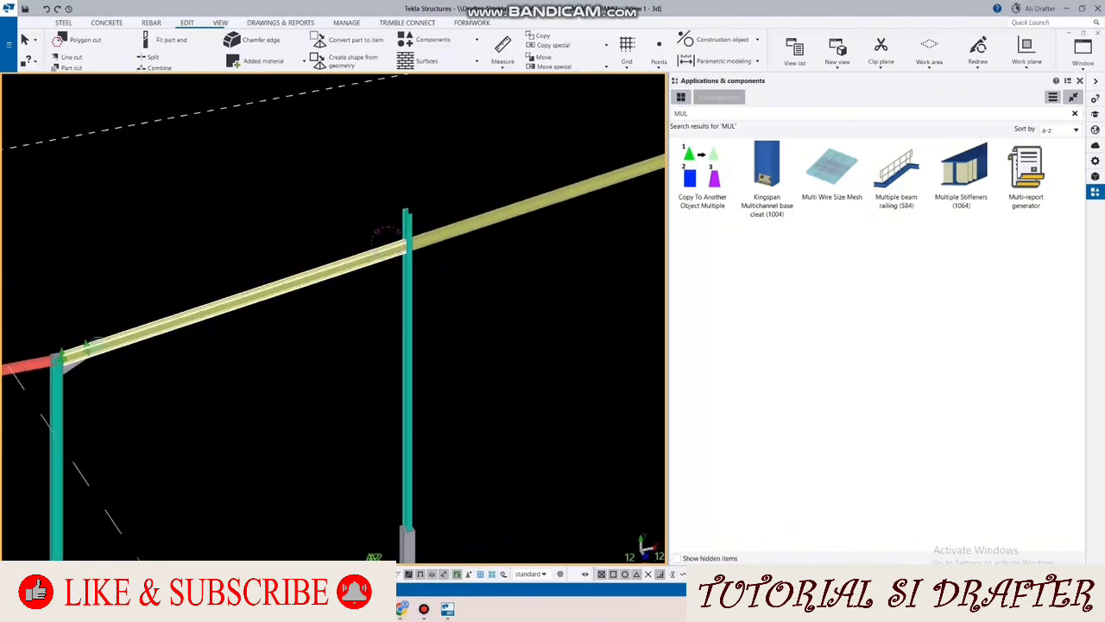
# Step: Draw a construction line across the intermediate column through the upper corner of the split rafter's end
pyautogui.scroll(5, 371, 238)
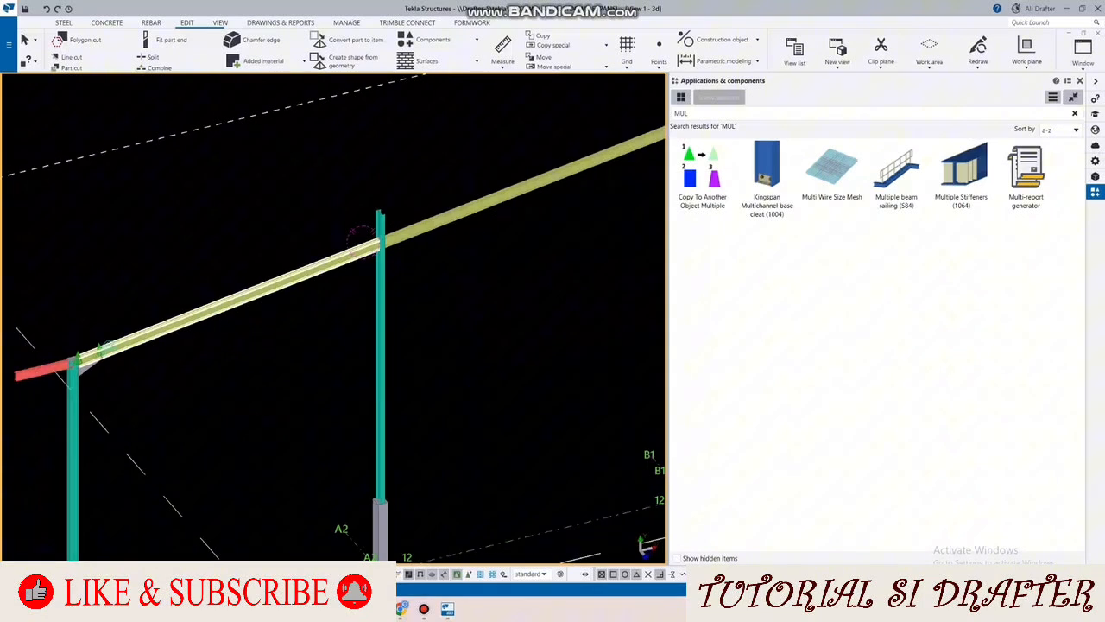
pyautogui.scroll(2, 361, 233)
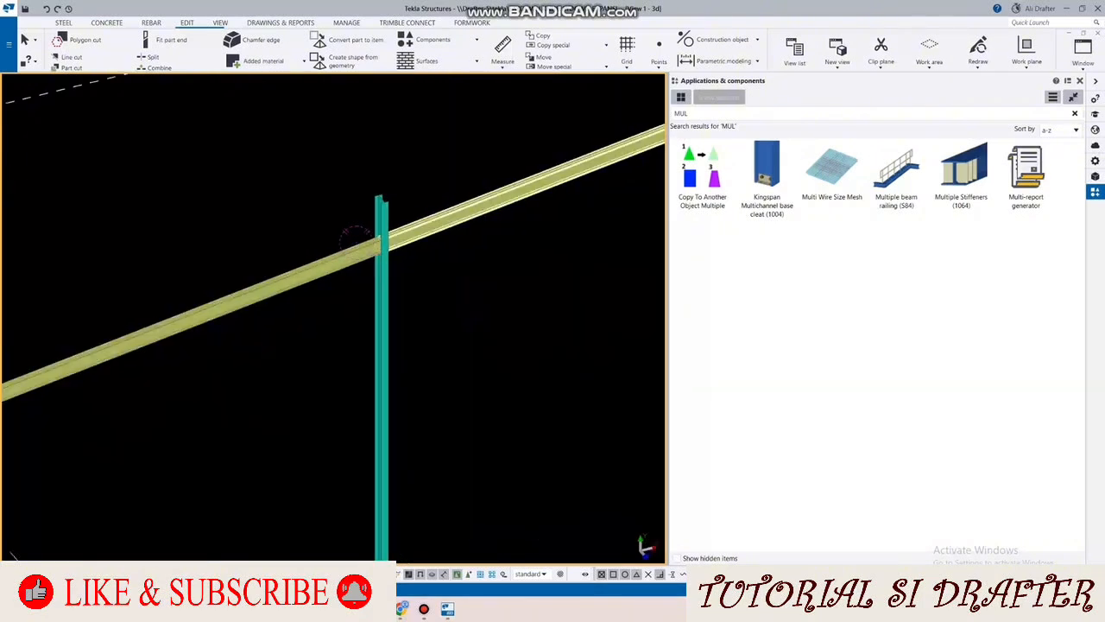
pyautogui.scroll(-5, 356, 236)
pyautogui.scroll(3, 355, 235)
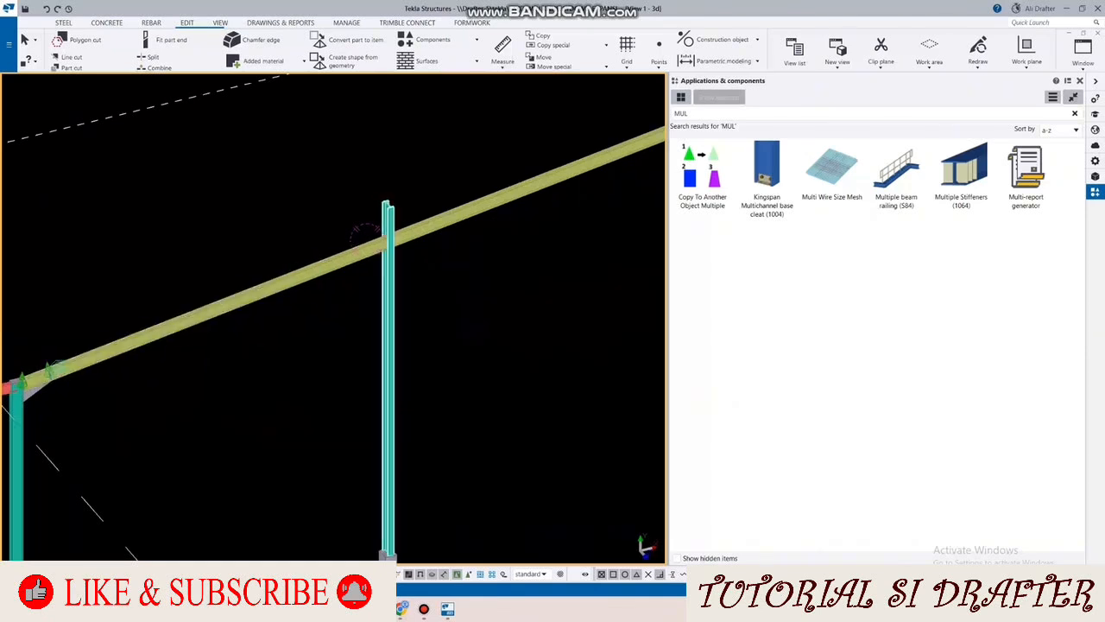
pyautogui.scroll(-3, 364, 233)
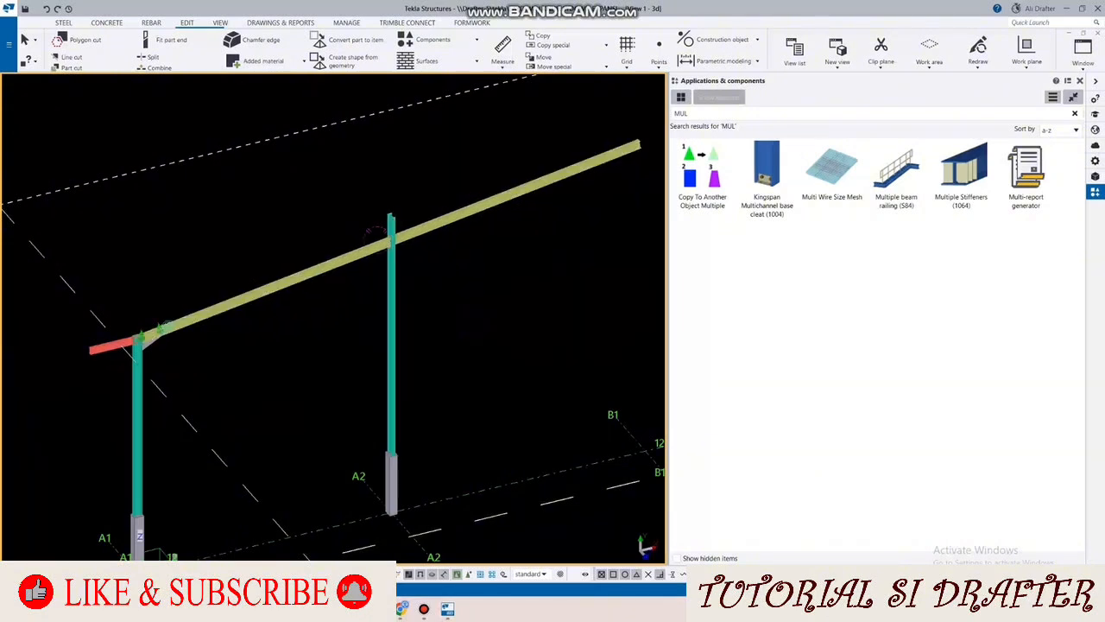
pyautogui.scroll(5, 372, 233)
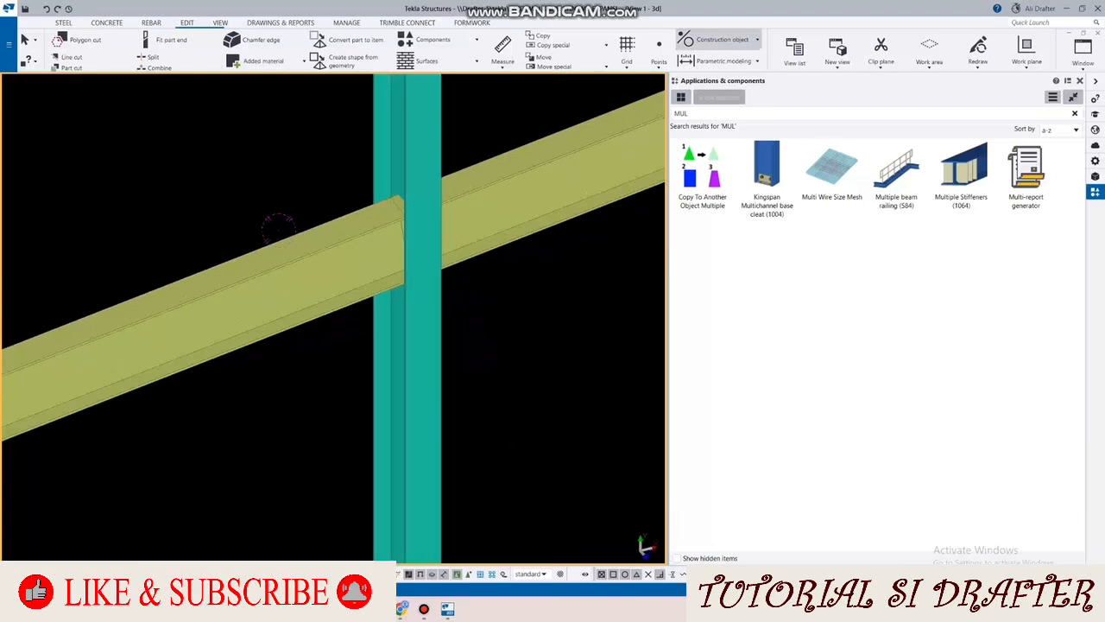
pyautogui.click(722, 39)
pyautogui.click(716, 61)
pyautogui.scroll(5, 399, 212)
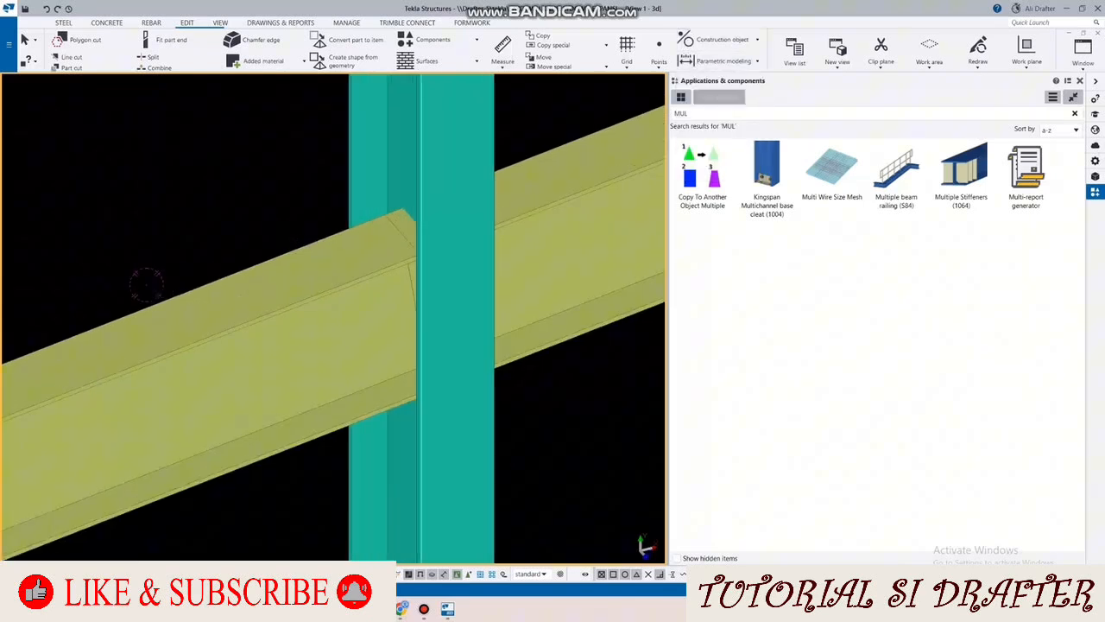
pyautogui.click(496, 268)
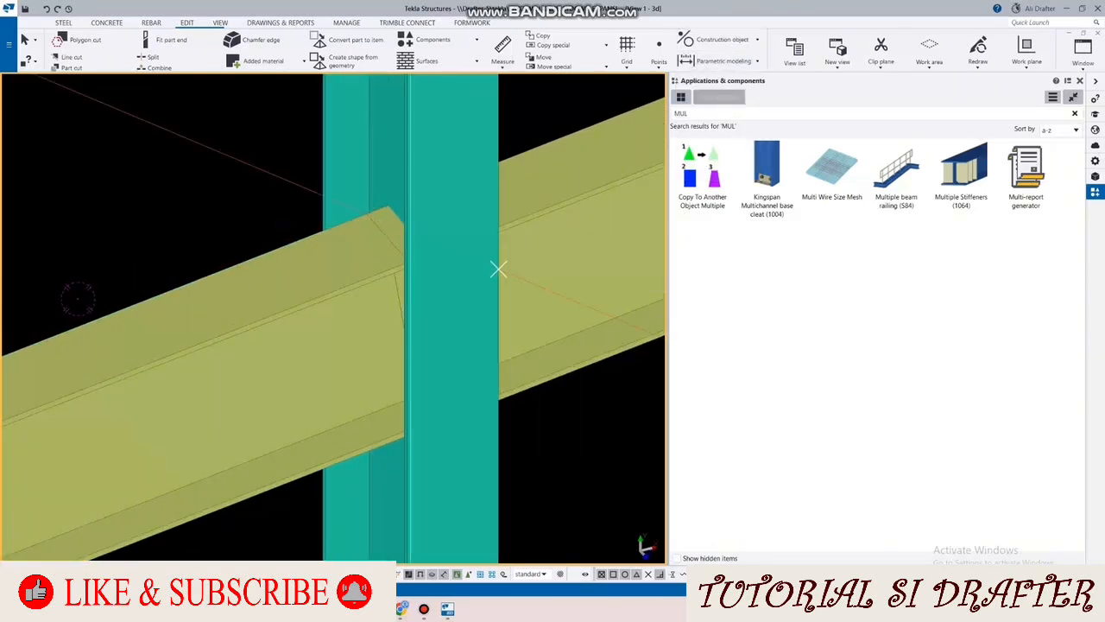
pyautogui.scroll(-5, 366, 199)
pyautogui.scroll(-5, 301, 215)
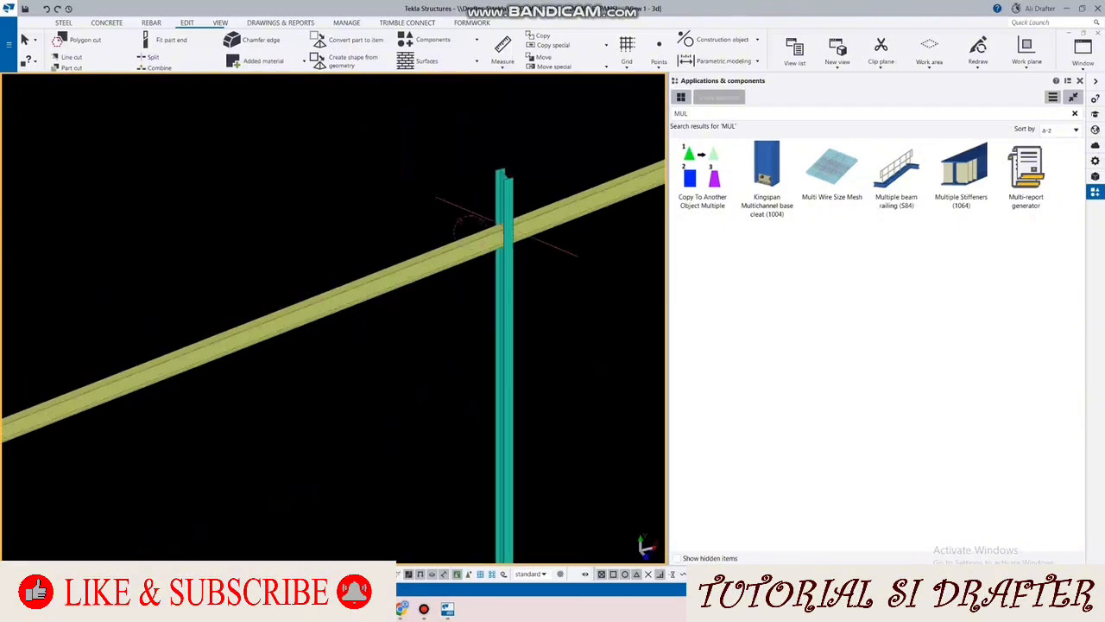
# Step: Start defining a new custom component of type Connection and name it "ENDPLATE WF 248"
pyautogui.click(1052, 97)
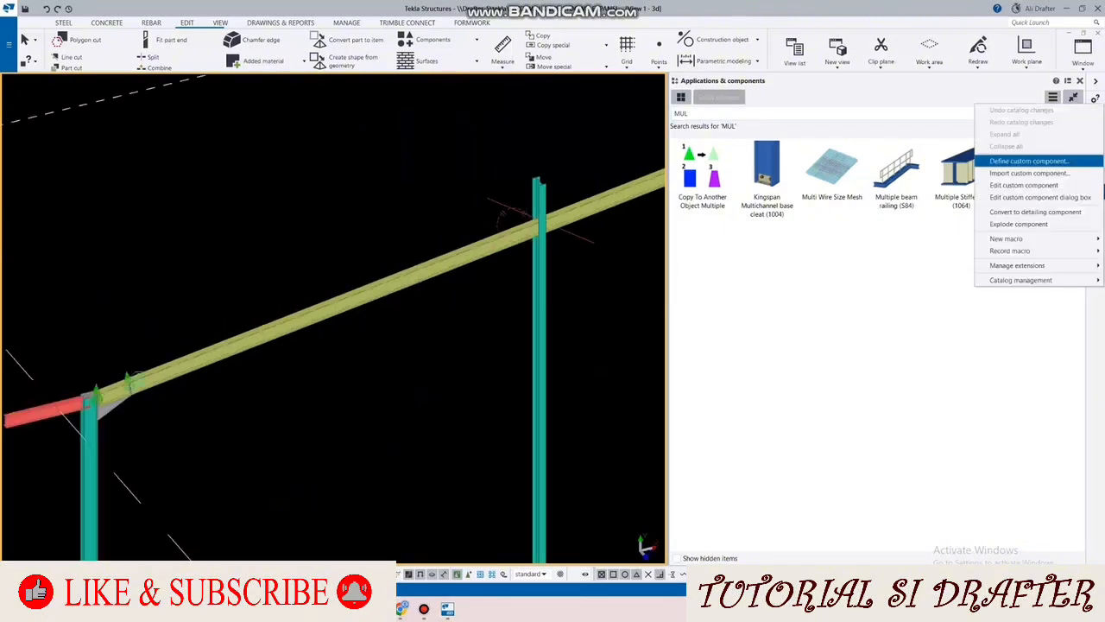
pyautogui.click(1010, 161)
pyautogui.click(69, 127)
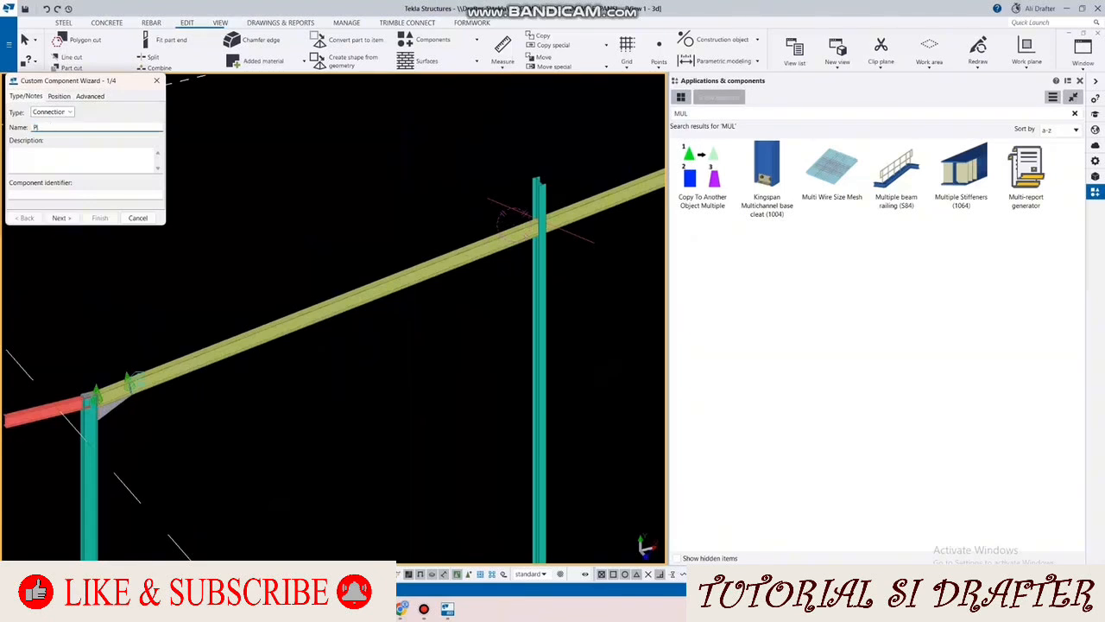
pyautogui.write('ENDPLA')
pyautogui.write('TE WF 248 TENGAH')
pyautogui.press('Return')
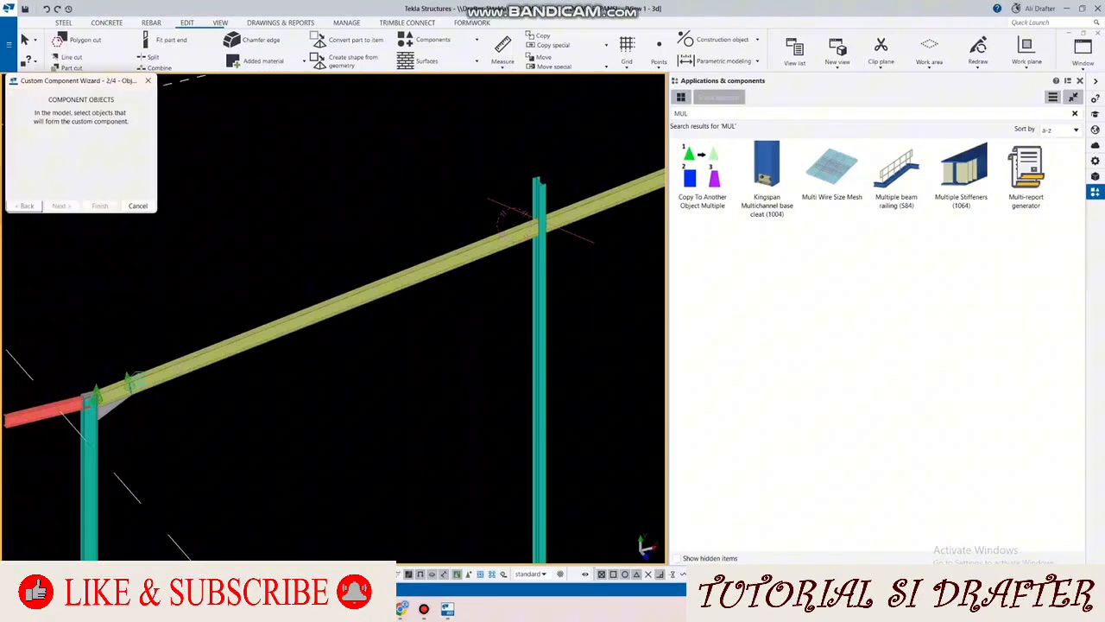
# Step: Create the custom connection from the construction line, with the intermediate column as main part and both rafter segments as secondary parts
pyautogui.scroll(3, 504, 198)
pyautogui.click(499, 213)
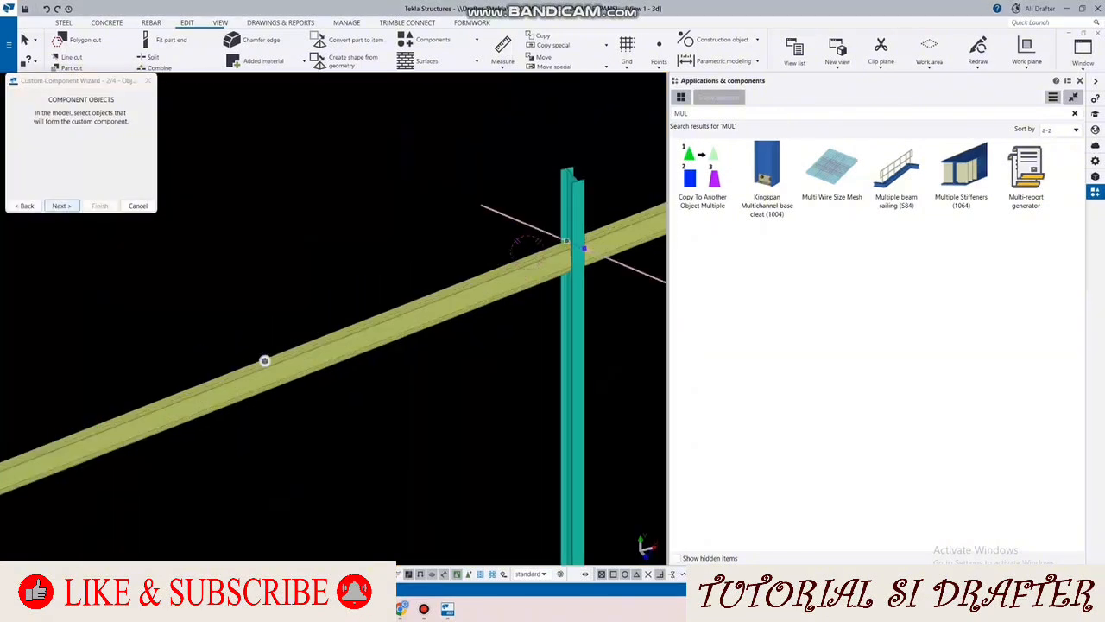
pyautogui.press('Return')
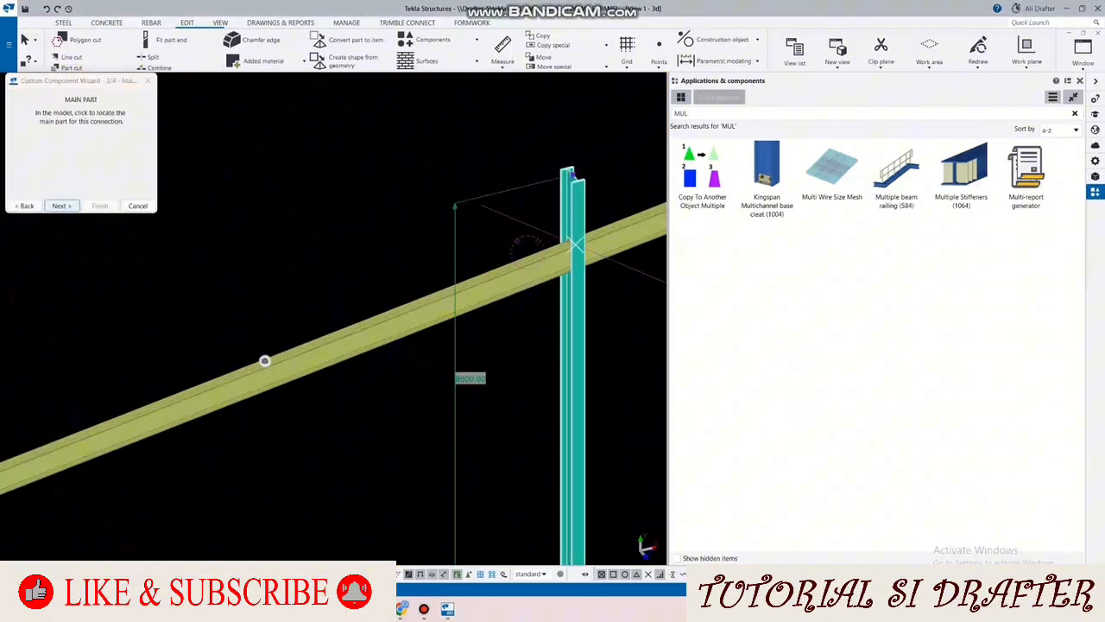
pyautogui.click(265, 361)
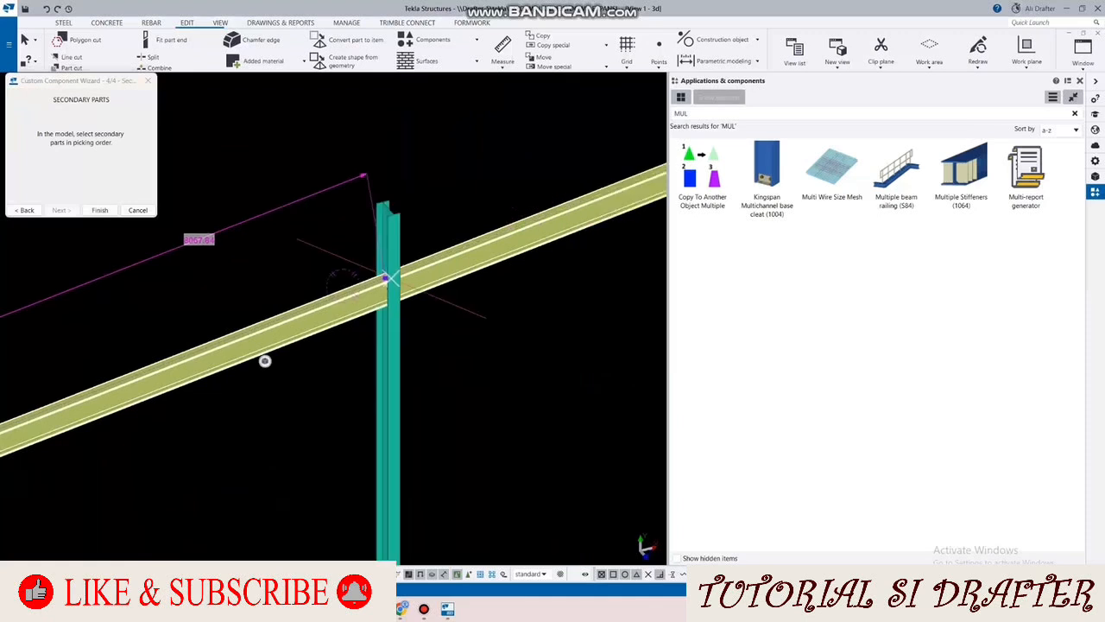
pyautogui.middleClick(265, 361)
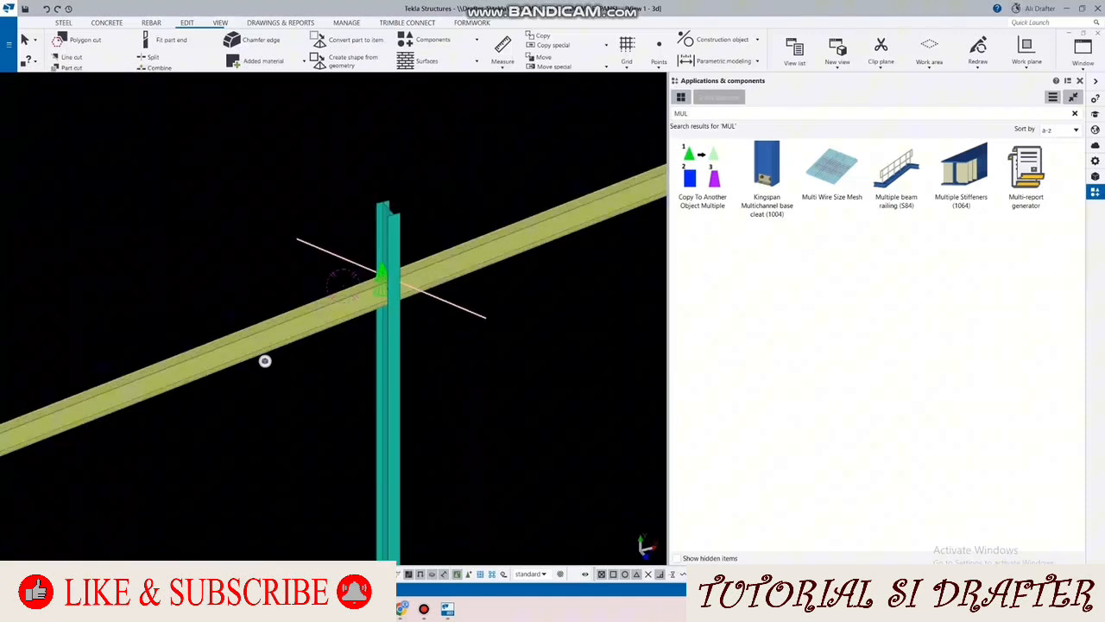
# Step: Open the new connection for editing in the custom component editor and switch to its front view
pyautogui.scroll(4, 265, 361)
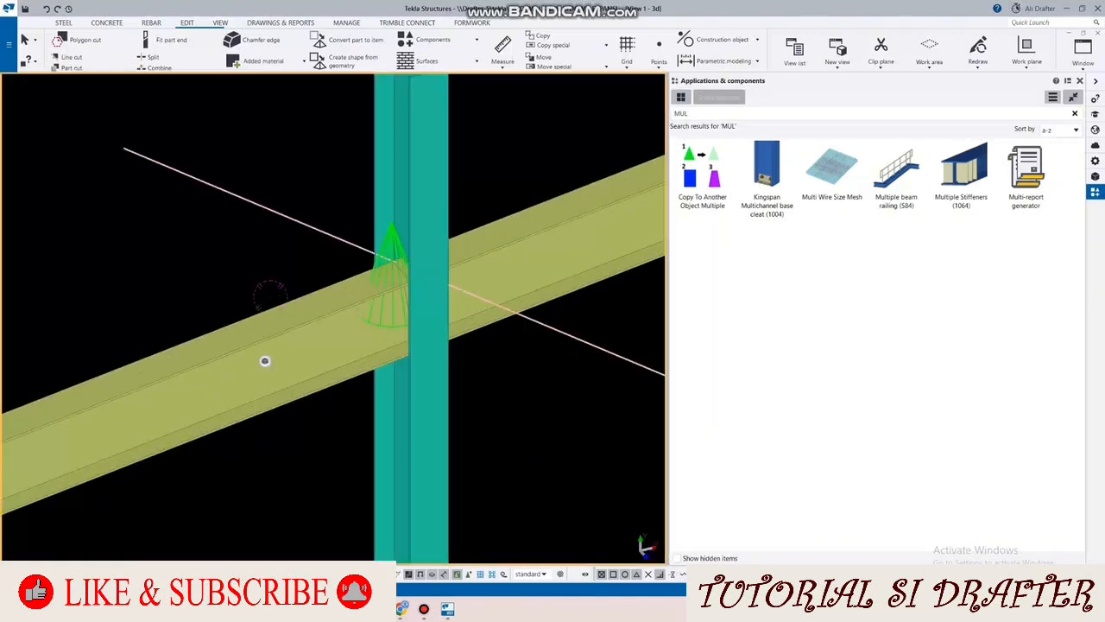
pyautogui.scroll(2, 265, 361)
pyautogui.rightClick(334, 151)
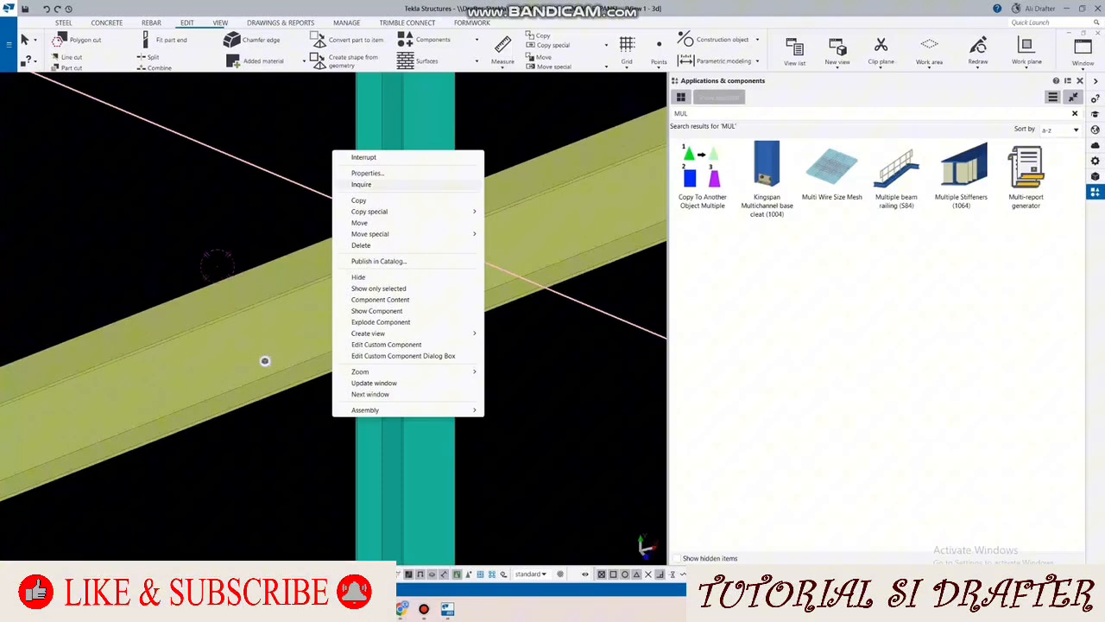
pyautogui.click(387, 345)
pyautogui.scroll(1, 380, 330)
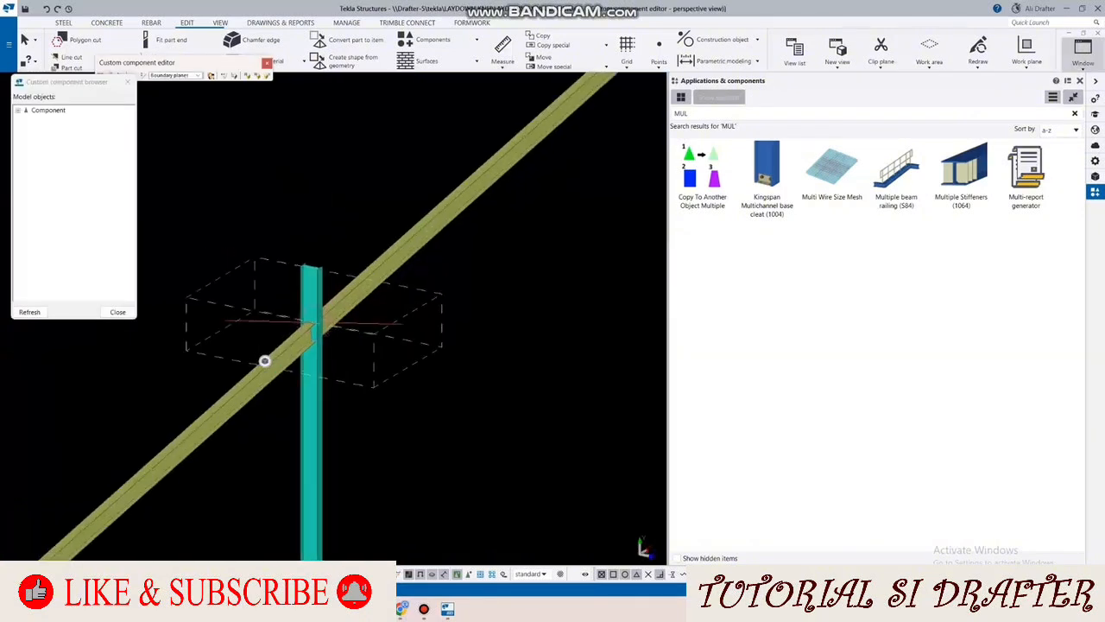
pyautogui.click(1082, 52)
pyautogui.click(1012, 159)
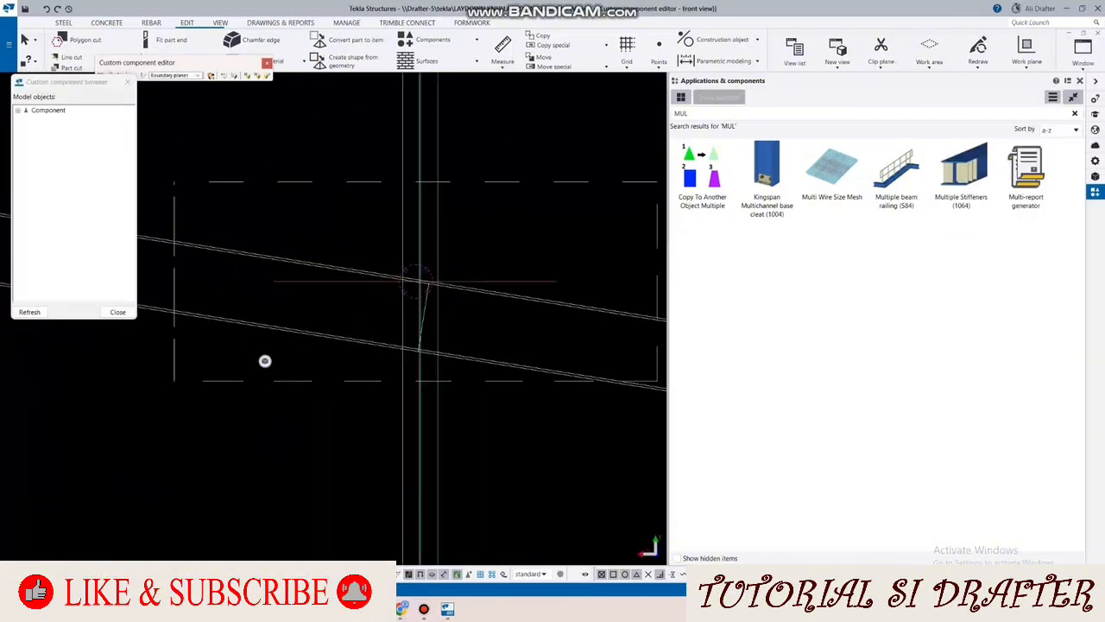
# Step: Draw a vertical steel beam from the rafter's upper end corner at the column down to just below the rafter's lower flange
pyautogui.click(64, 24)
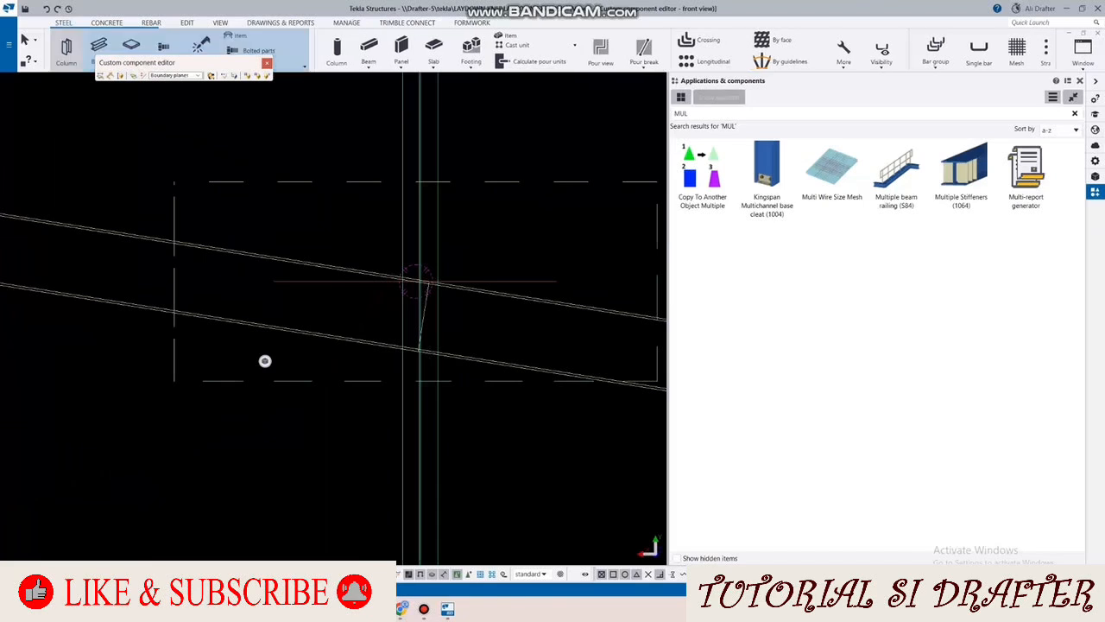
pyautogui.click(99, 46)
pyautogui.scroll(2, 431, 236)
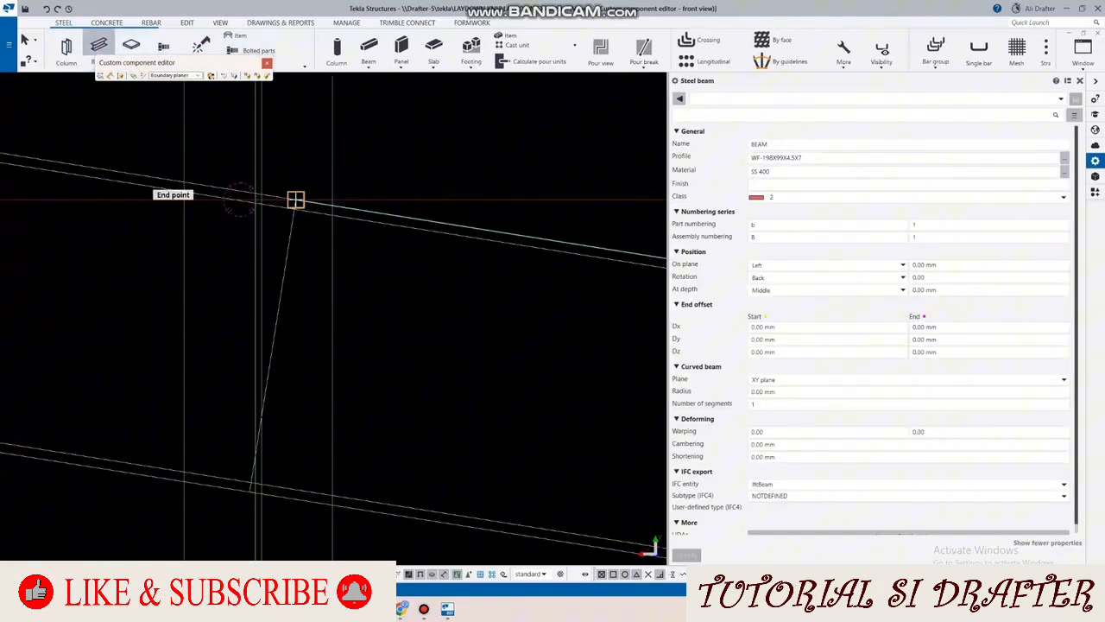
pyautogui.click(293, 198)
pyautogui.scroll(2, 353, 231)
pyautogui.click(371, 416)
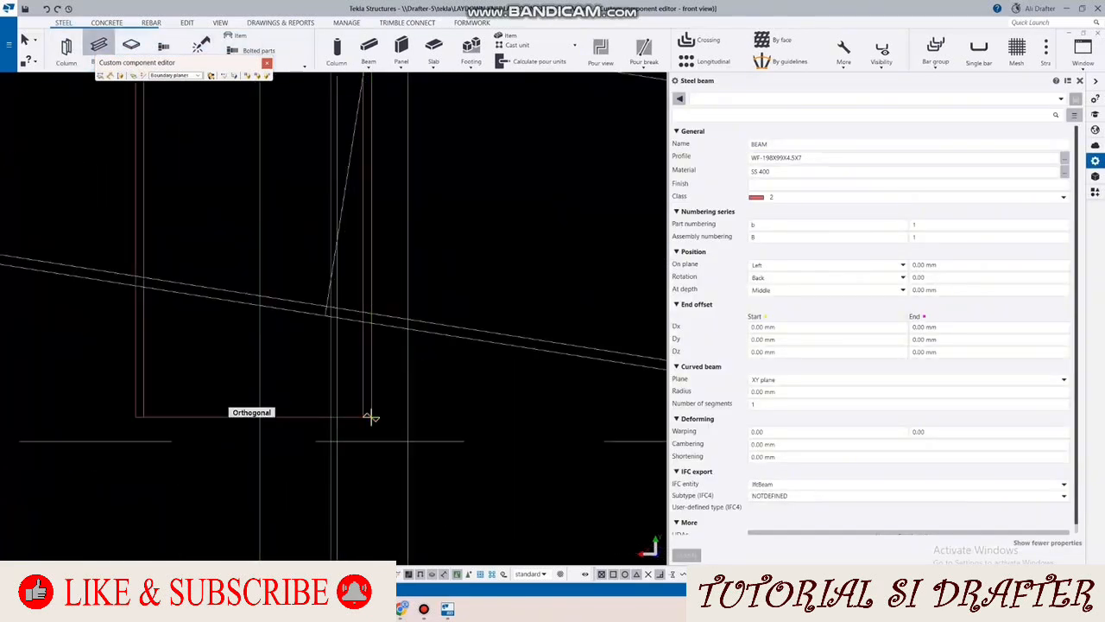
pyautogui.scroll(-2, 372, 400)
pyautogui.press('Escape')
pyautogui.click(371, 385)
pyautogui.scroll(-3, 561, 242)
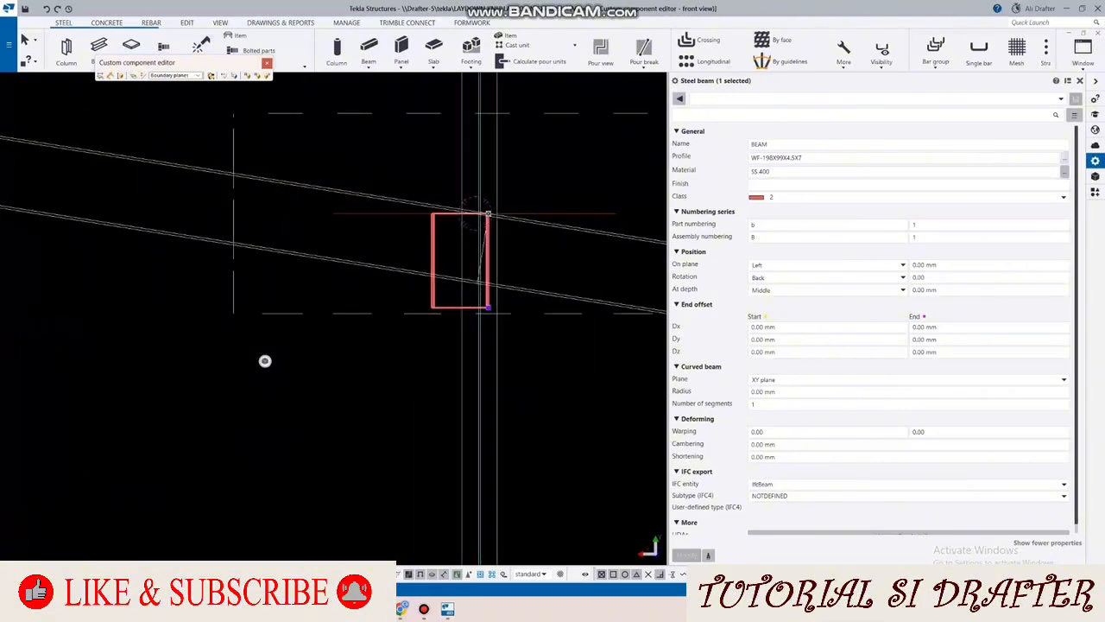
# Step: Set the vertical beam's profile to WF-248X124X5X8
pyautogui.click(1064, 157)
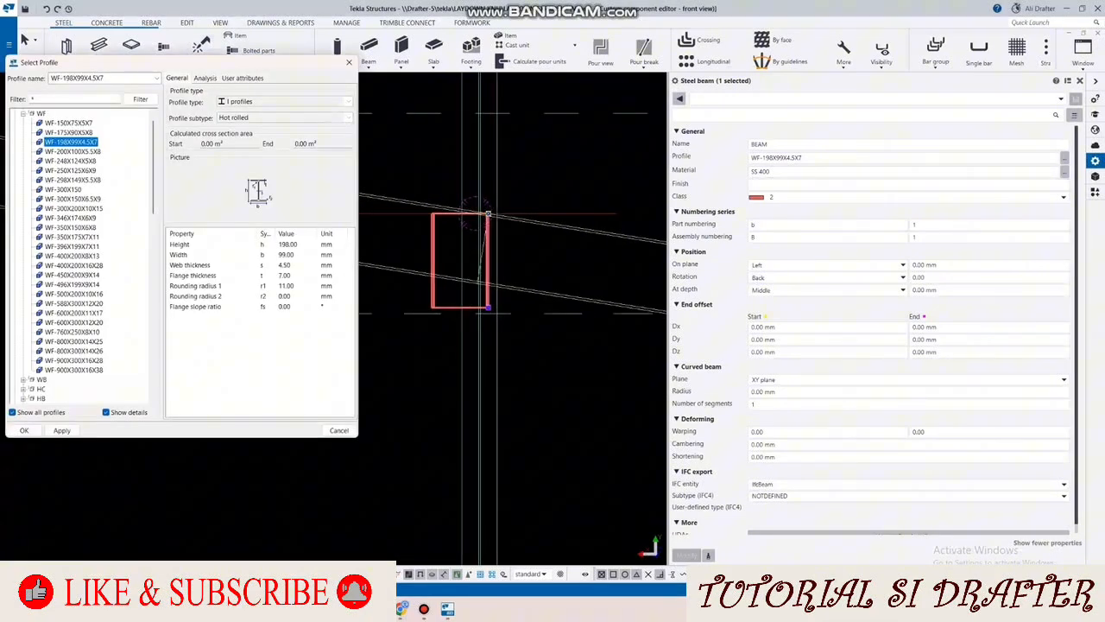
pyautogui.doubleClick(71, 161)
pyautogui.click(686, 555)
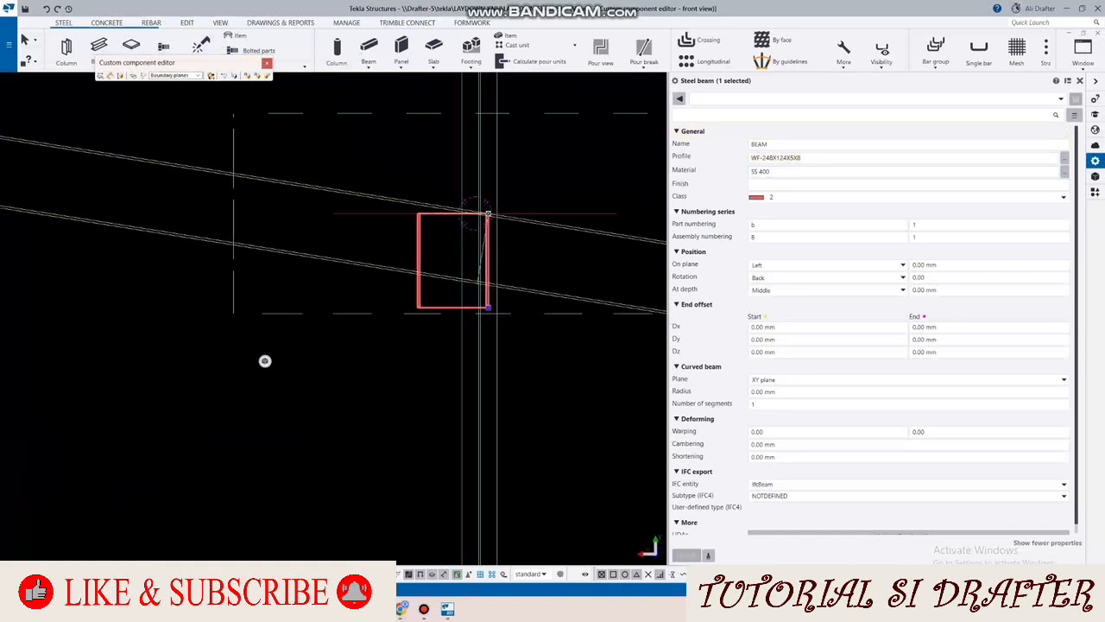
# Step: Change the vertical beam's profile to the half section 1/2 WF-248X124
pyautogui.click(1065, 157)
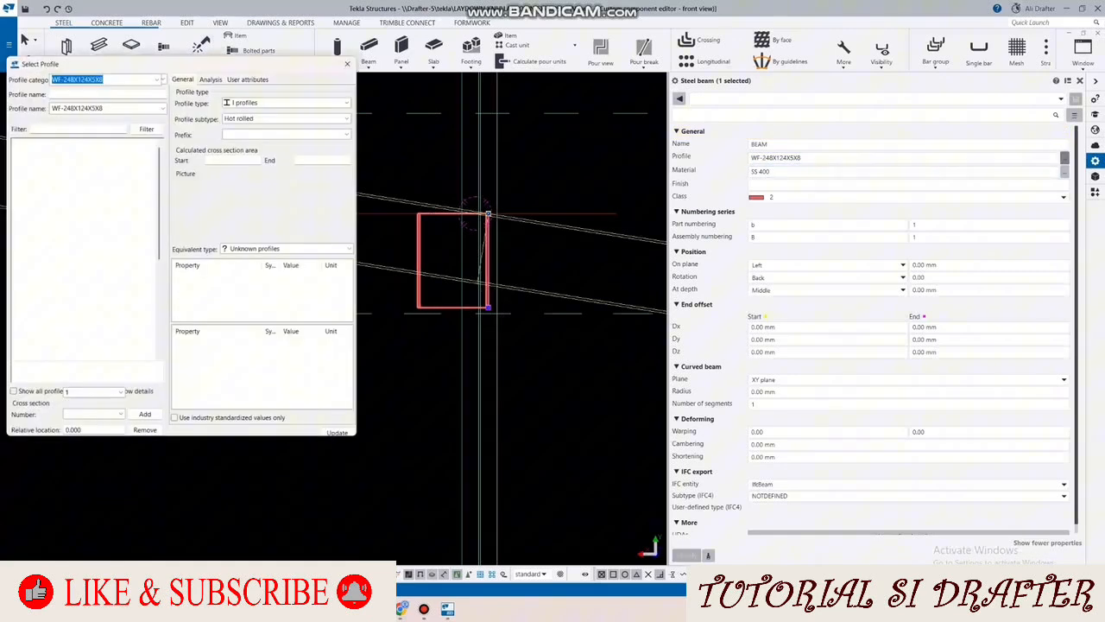
pyautogui.scroll(-15, 82, 259)
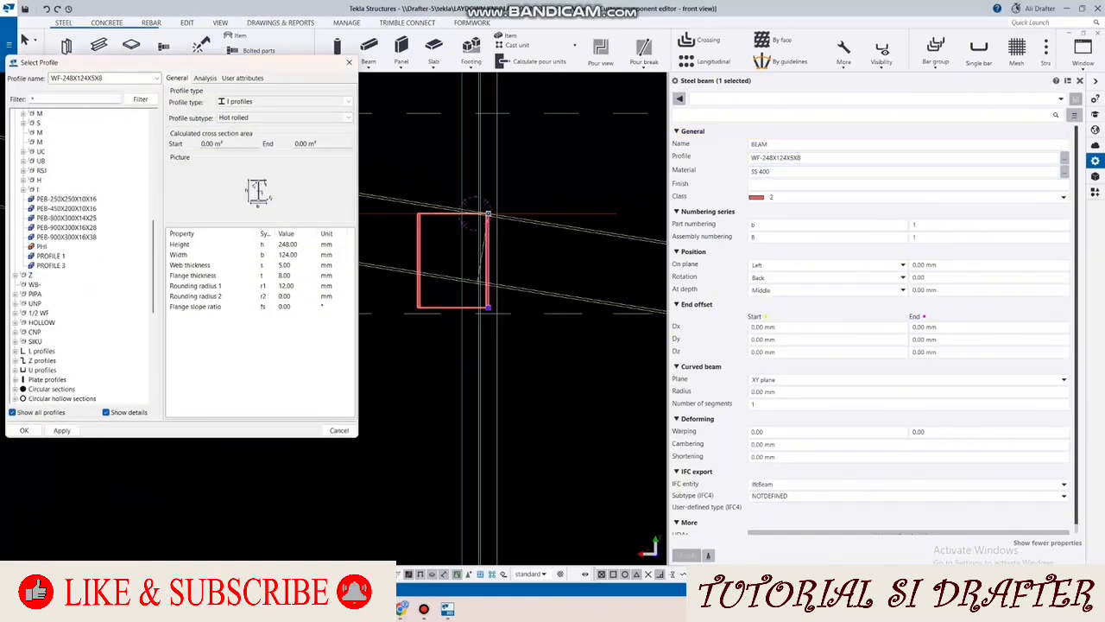
pyautogui.doubleClick(39, 284)
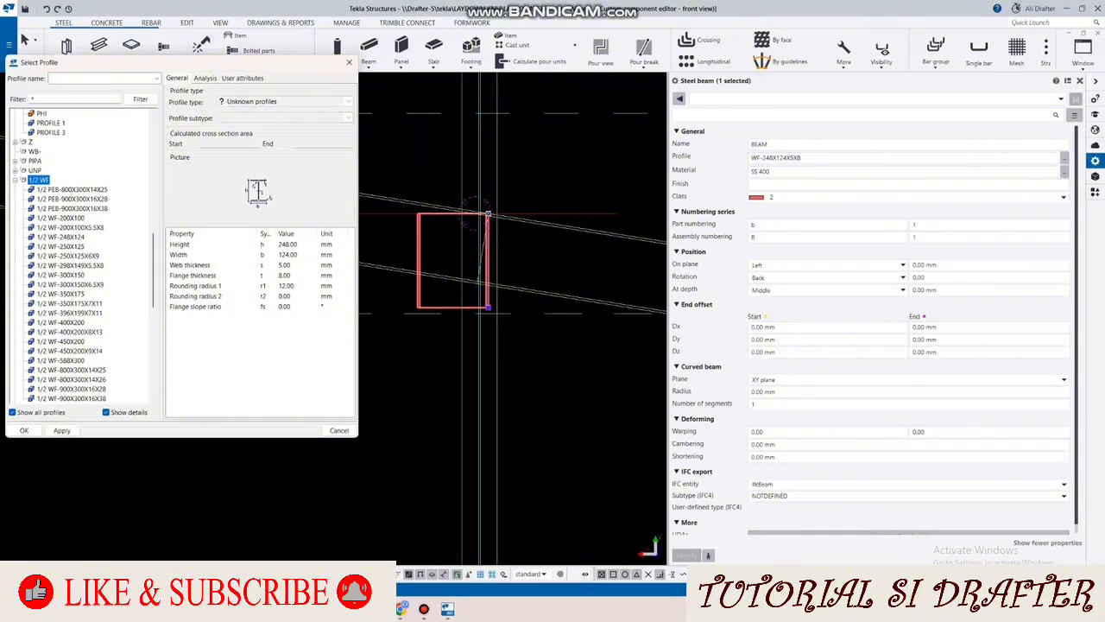
pyautogui.click(61, 236)
pyautogui.click(24, 430)
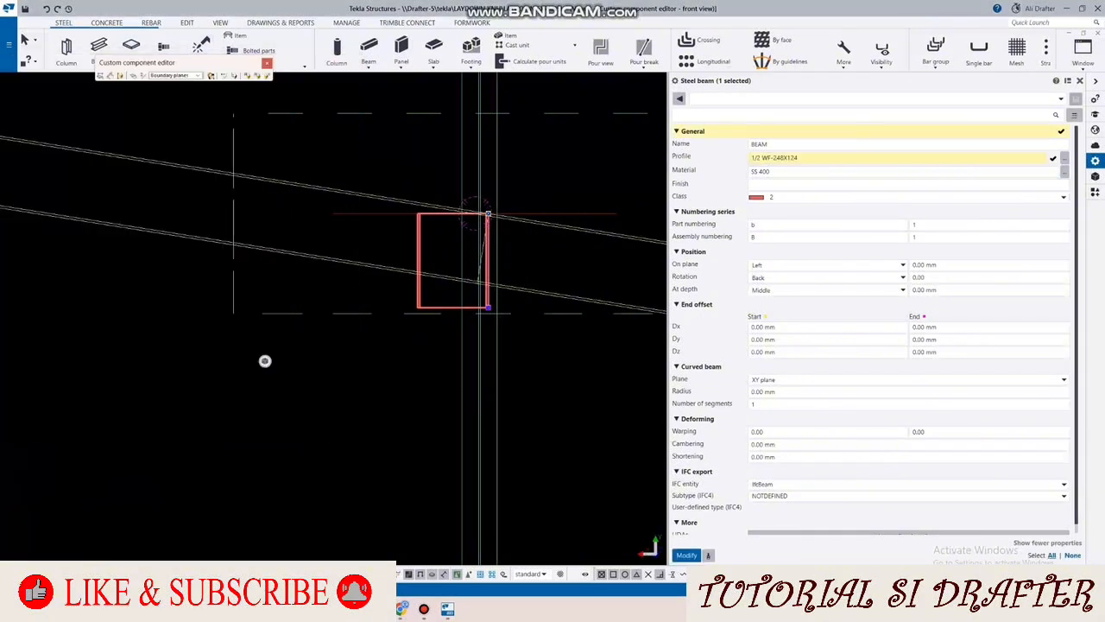
pyautogui.click(687, 555)
# Step: Move the half-section beam sideways so its upper web corner lies on the column's web line
pyautogui.scroll(6, 495, 226)
pyautogui.rightClick(532, 131)
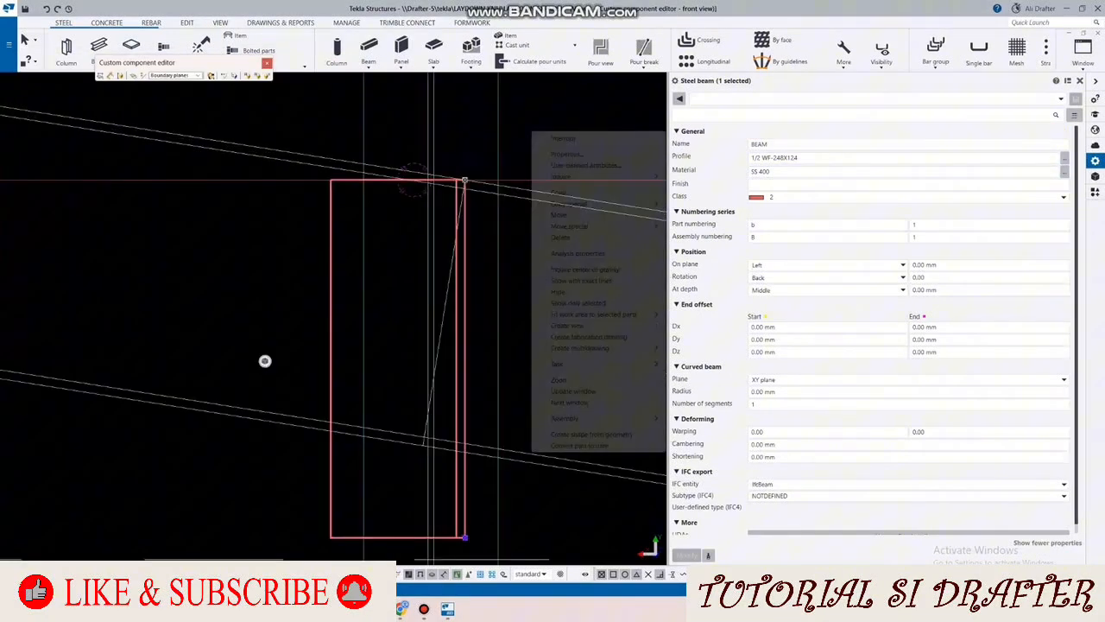
pyautogui.scroll(4, 332, 181)
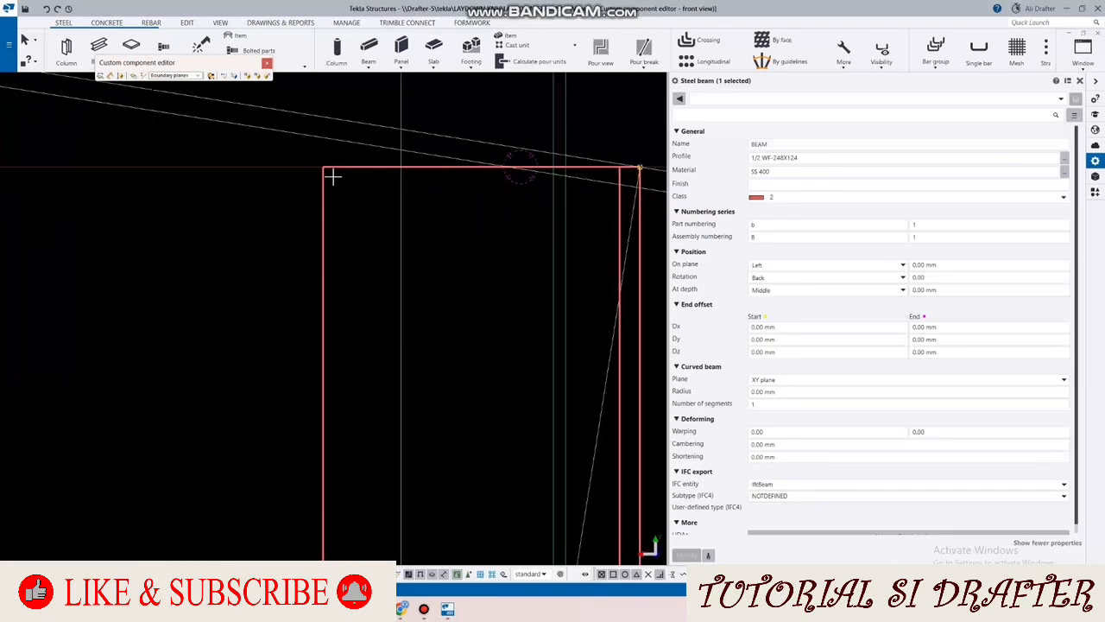
pyautogui.click(322, 167)
pyautogui.scroll(2, 555, 161)
pyautogui.moveTo(555, 160); pyautogui.dragTo(389, 183, button='middle')
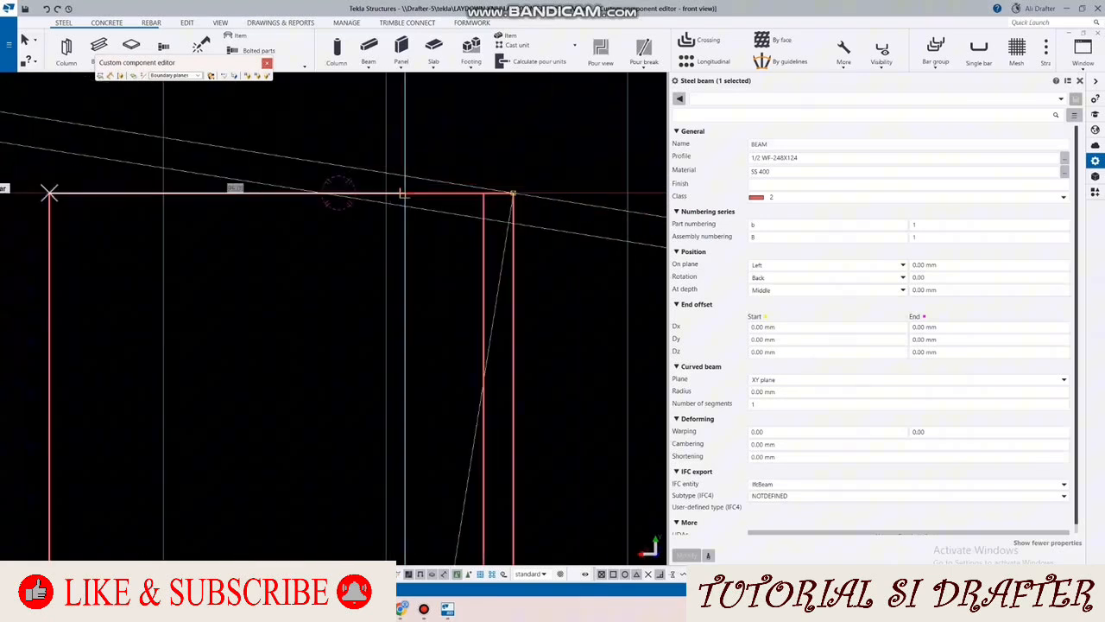
pyautogui.scroll(2, 404, 188)
pyautogui.click(404, 200)
pyautogui.scroll(-6, 343, 197)
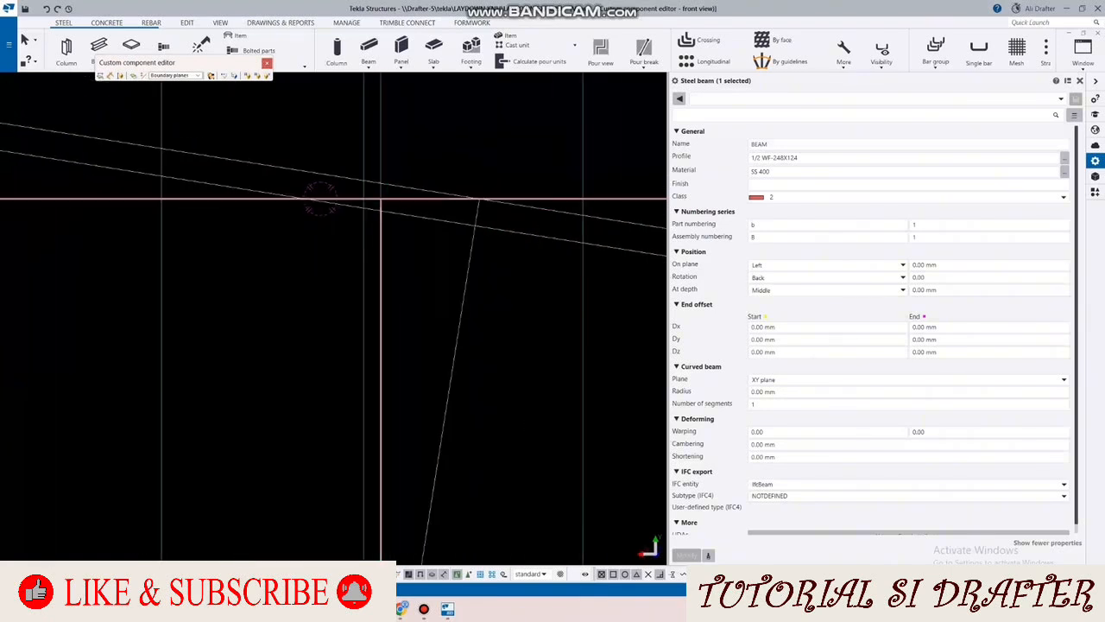
# Step: Extend the half-section beam's upper end point straight up, above the rafter's top flange
pyautogui.scroll(2, 503, 197)
pyautogui.rightClick(527, 134)
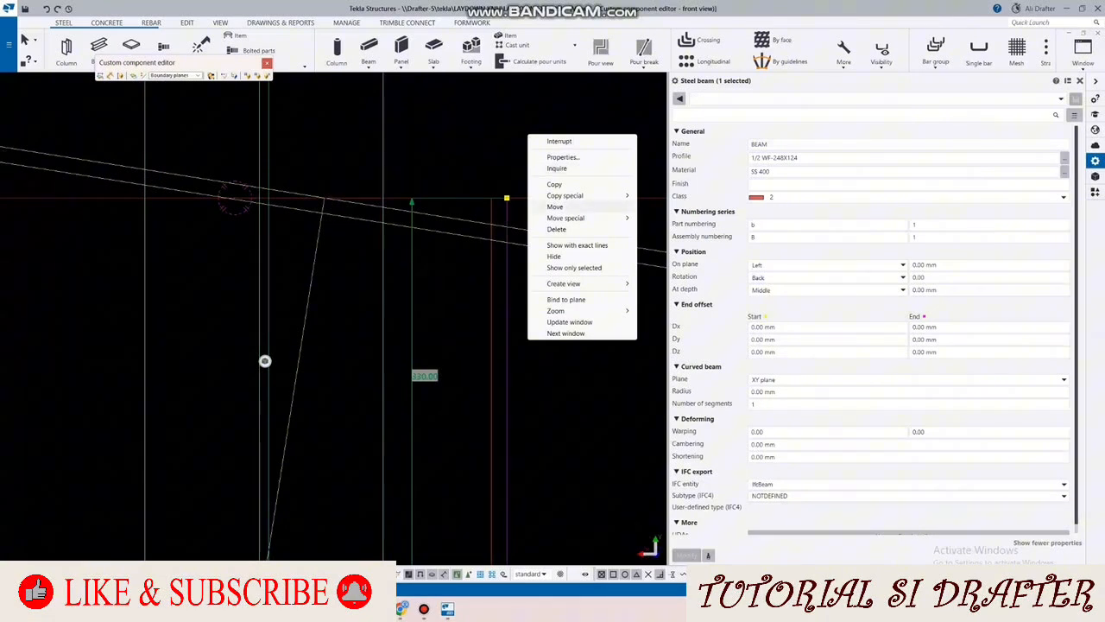
pyautogui.click(560, 207)
pyautogui.moveTo(537, 175); pyautogui.dragTo(487, 286, button='middle')
pyautogui.click(458, 307)
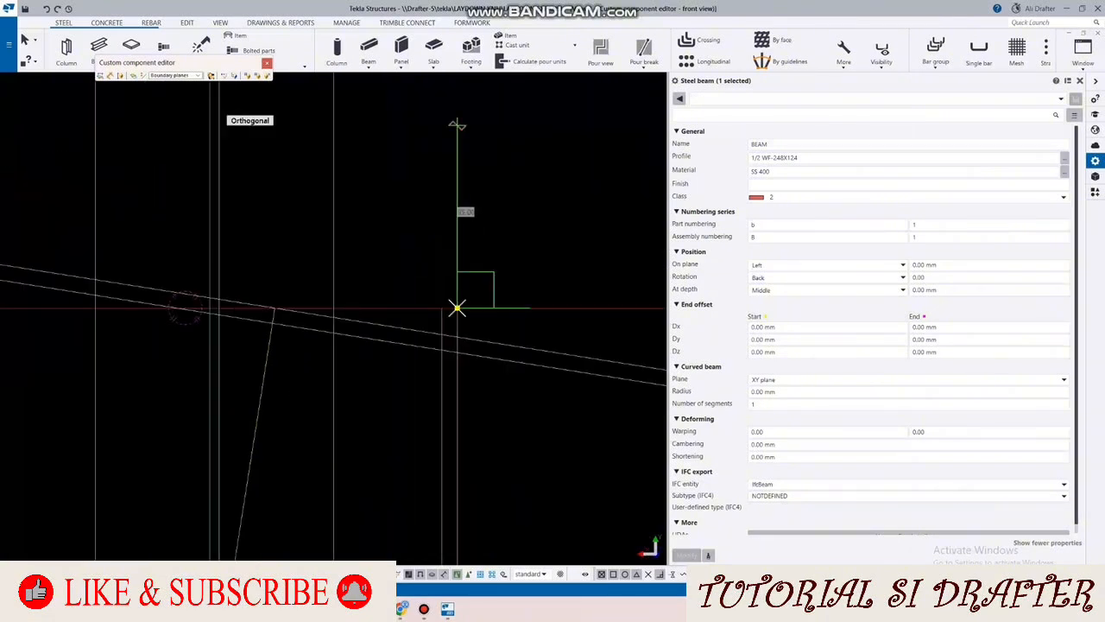
pyautogui.click(457, 124)
# Step: Extend the half-section beam's lower end point straight down below the rafter, for a total length of about 745 mm
pyautogui.scroll(-4, 460, 157)
pyautogui.moveTo(468, 386); pyautogui.dragTo(462, 279, button='middle')
pyautogui.scroll(1, 462, 278)
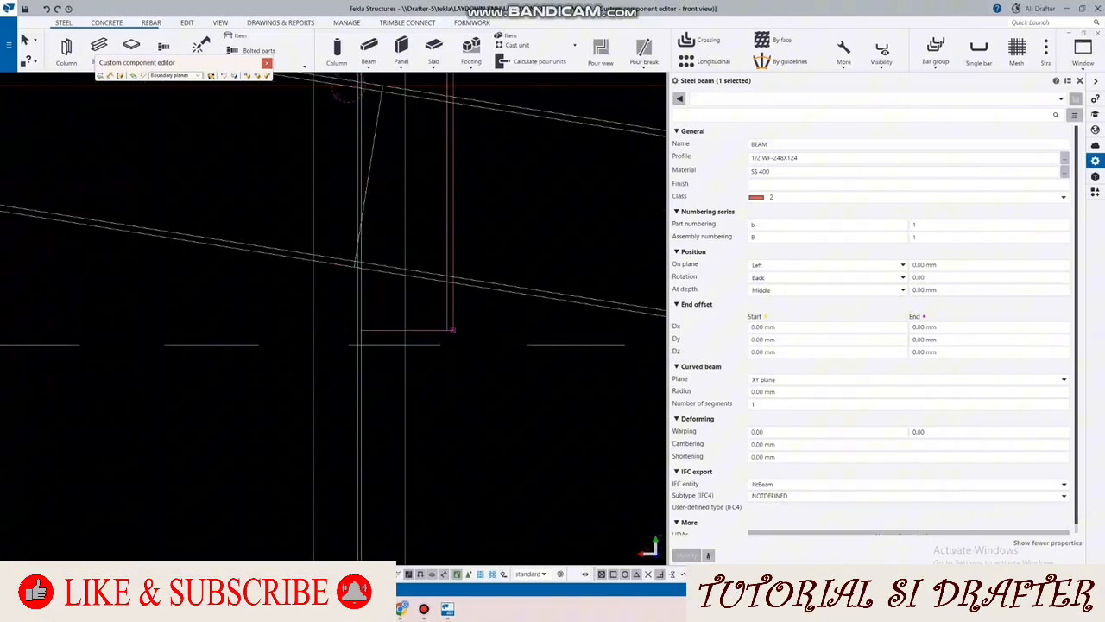
pyautogui.click(452, 330)
pyautogui.rightClick(481, 217)
pyautogui.click(508, 290)
pyautogui.rightClick(522, 211)
pyautogui.click(552, 284)
pyautogui.click(452, 332)
pyautogui.moveTo(451, 390); pyautogui.dragTo(455, 259, button='middle')
pyautogui.scroll(-1, 454, 250)
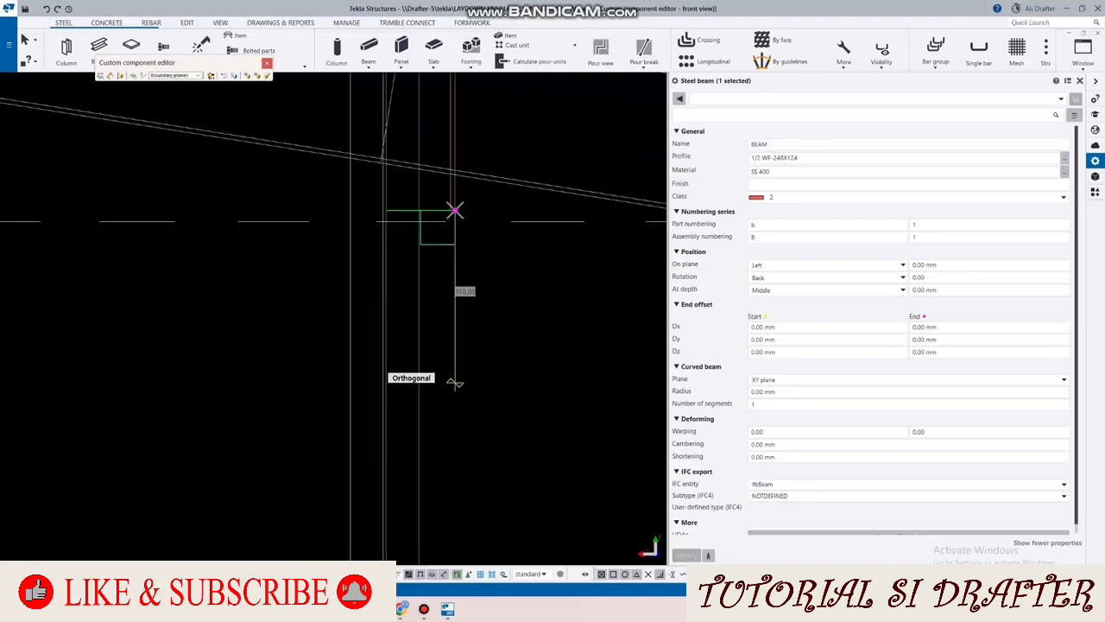
pyautogui.click(456, 386)
pyautogui.scroll(-4, 463, 357)
pyautogui.scroll(1, 464, 358)
pyautogui.moveTo(463, 357); pyautogui.dragTo(461, 419, button='middle')
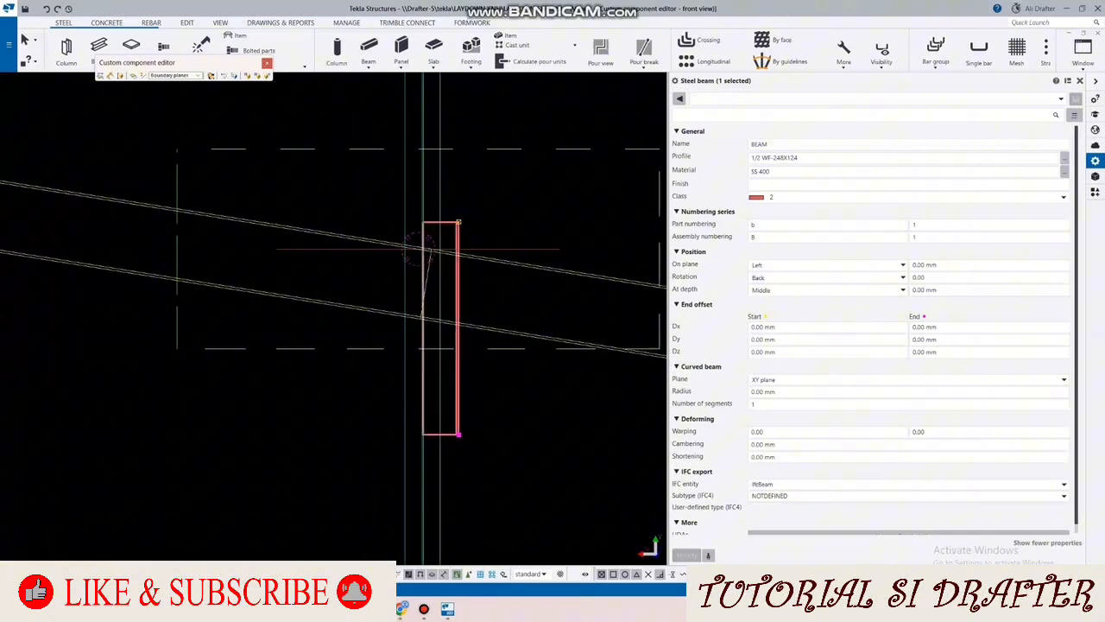
# Step: Align the work plane with the front view plane
pyautogui.click(220, 24)
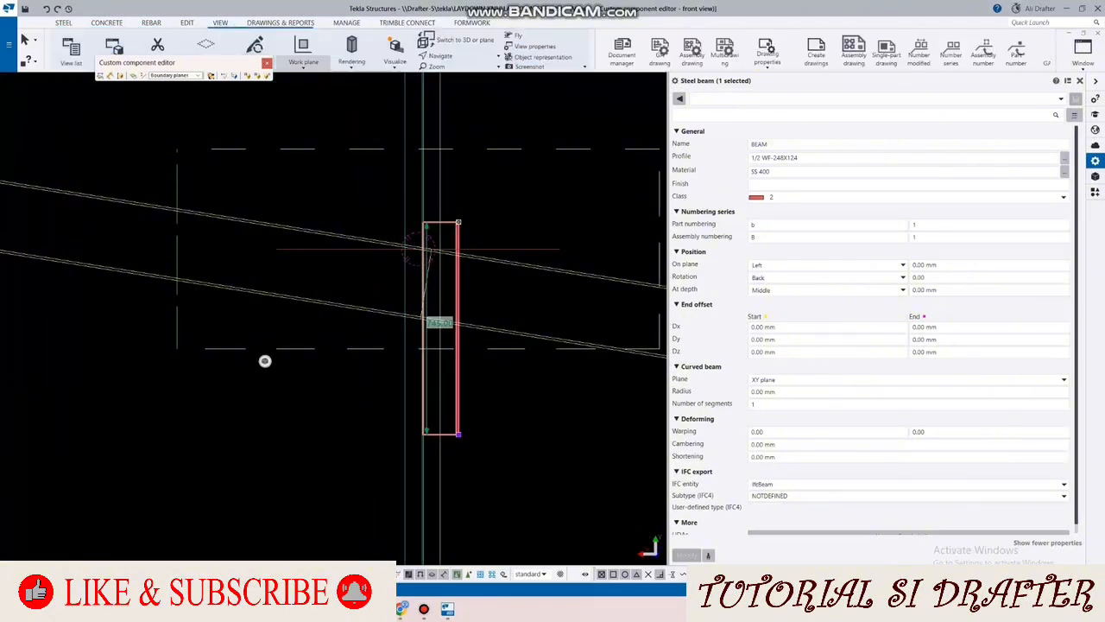
pyautogui.click(303, 63)
pyautogui.click(317, 249)
pyautogui.scroll(4, 468, 227)
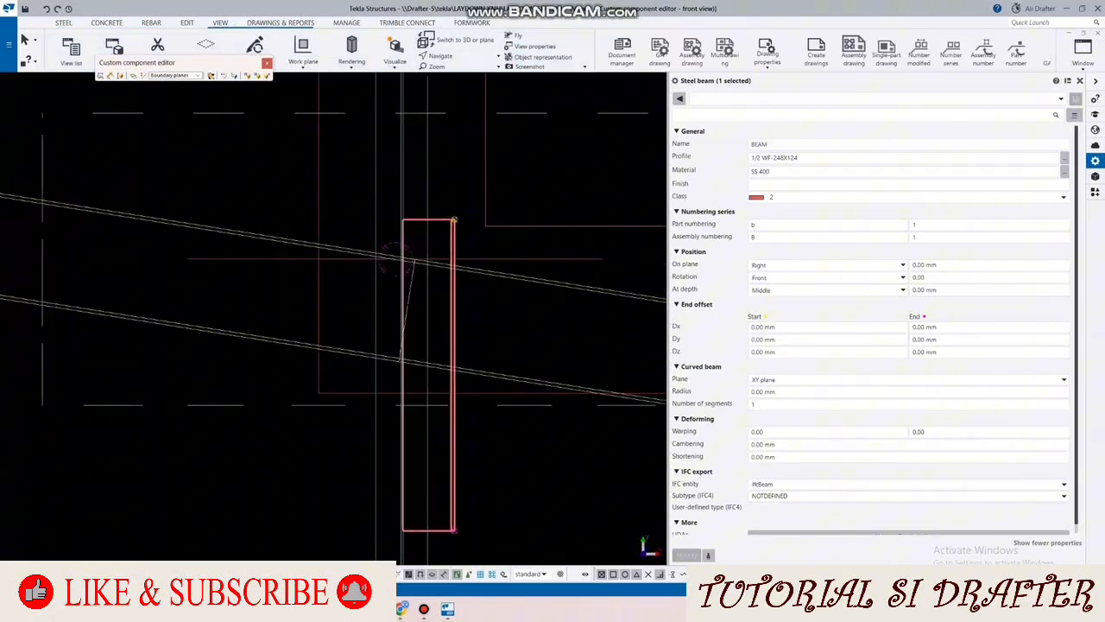
pyautogui.scroll(2, 455, 240)
# Step: Set the half-section beam's part numbering prefix to L-BGK and clear its assembly numbering prefix
pyautogui.click(455, 213)
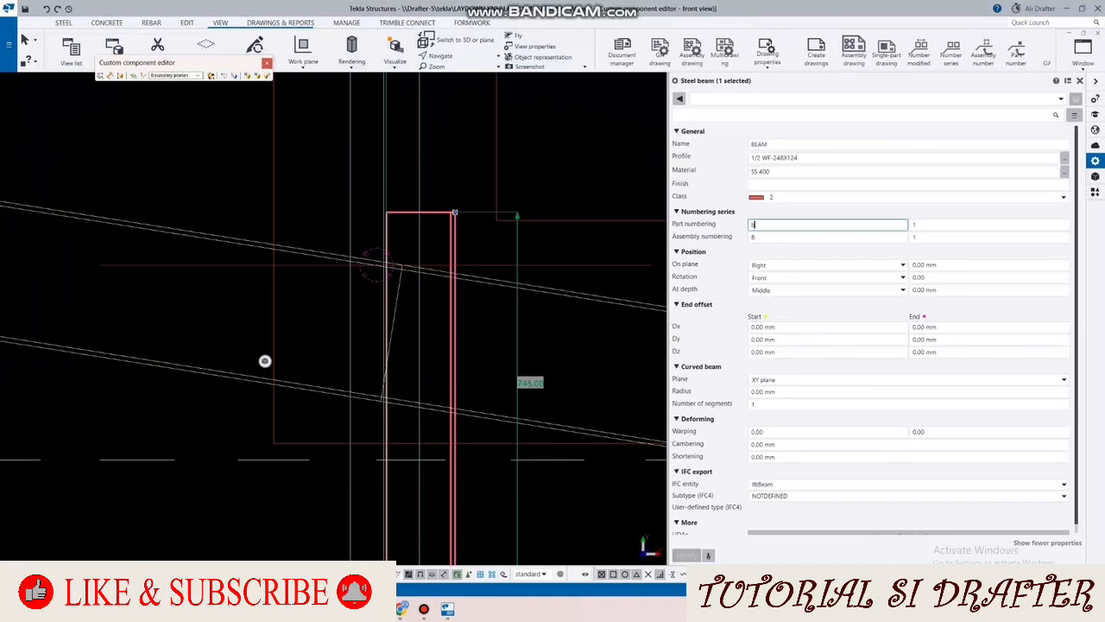
pyautogui.write('L-BGK')
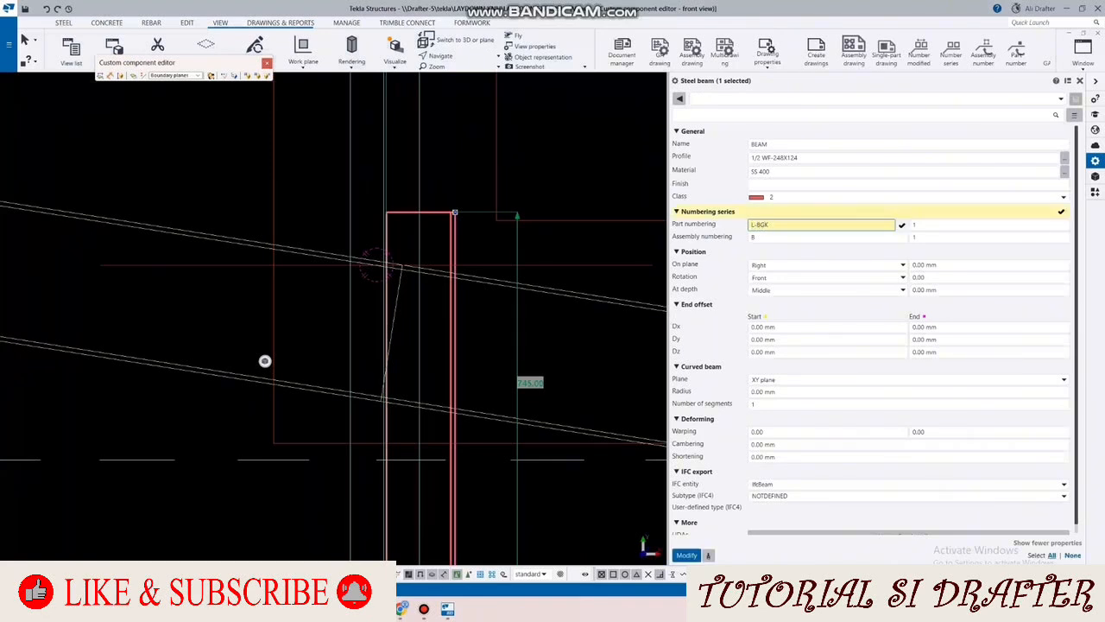
pyautogui.hotkey('ctrl', 'a')
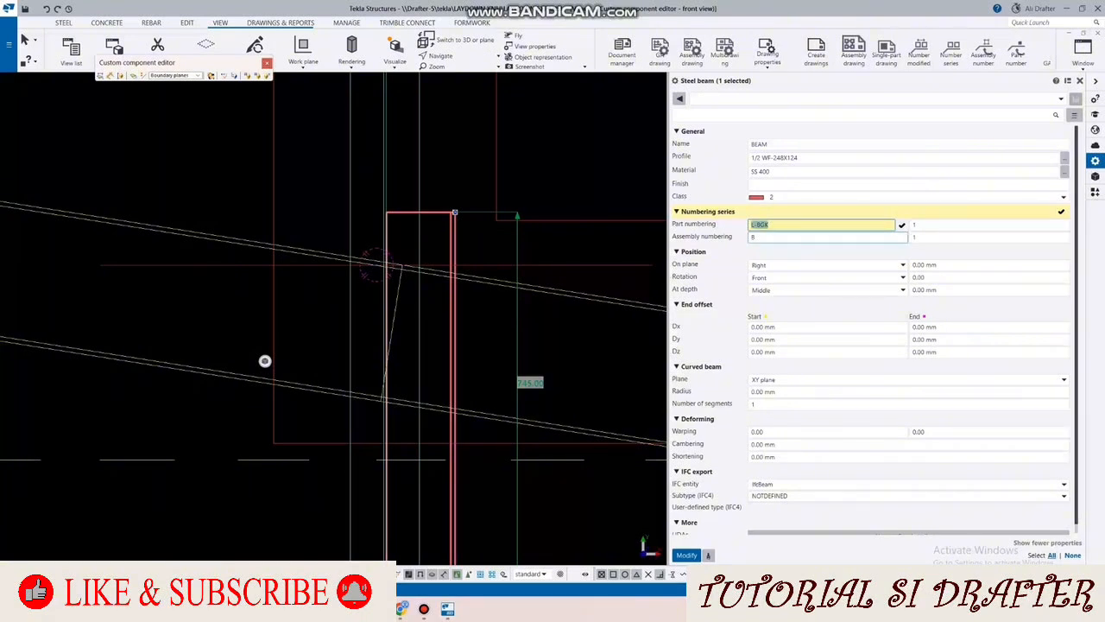
pyautogui.press('Tab')
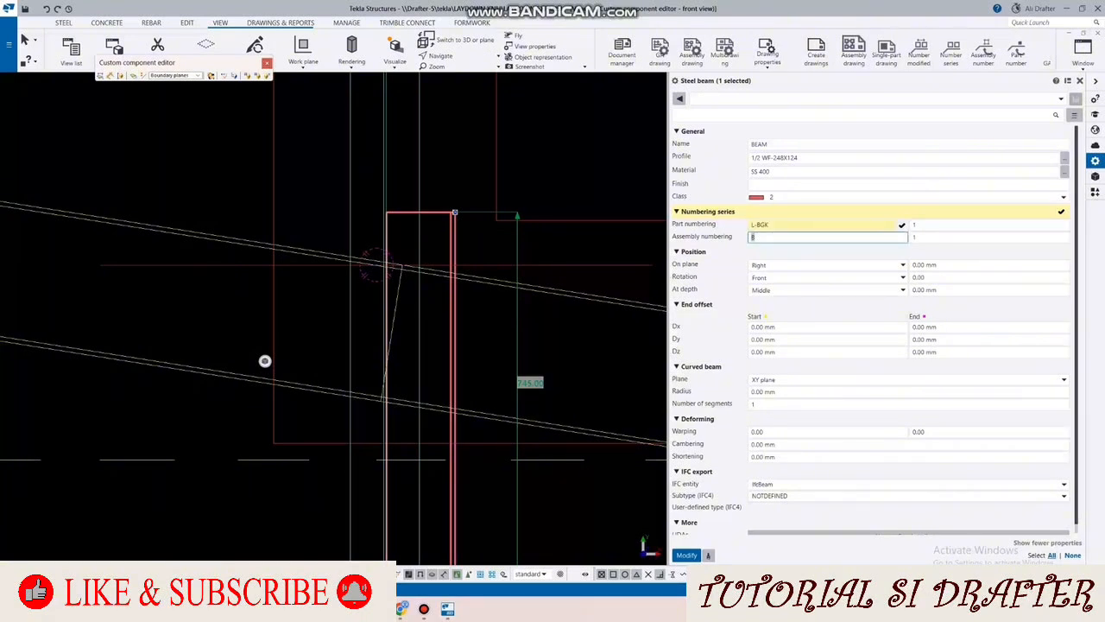
pyautogui.press('BackSpace')
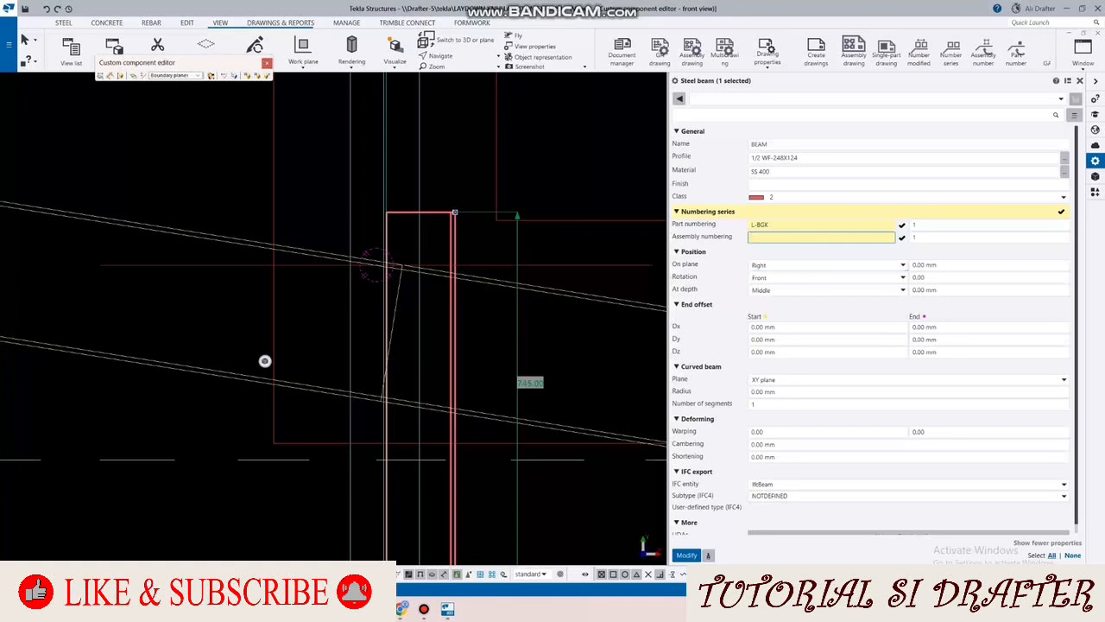
pyautogui.press('Return')
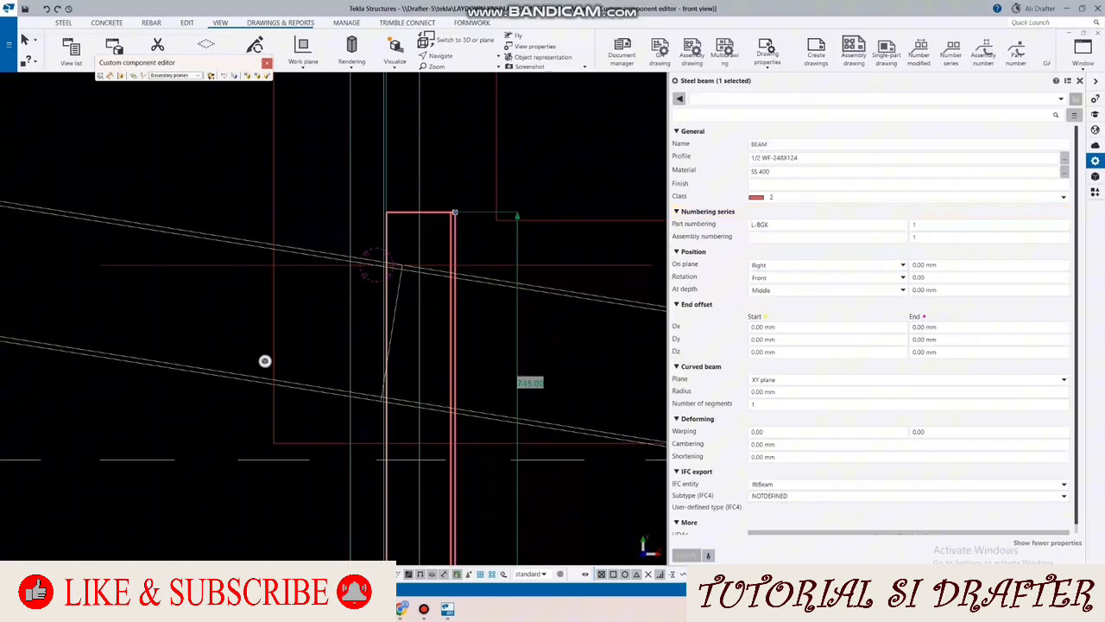
# Step: Mirror-copy the half-section beam about the column's vertical centre line without expanding the work area
pyautogui.scroll(1, 324, 112)
pyautogui.rightClick(438, 158)
pyautogui.moveTo(474, 230)
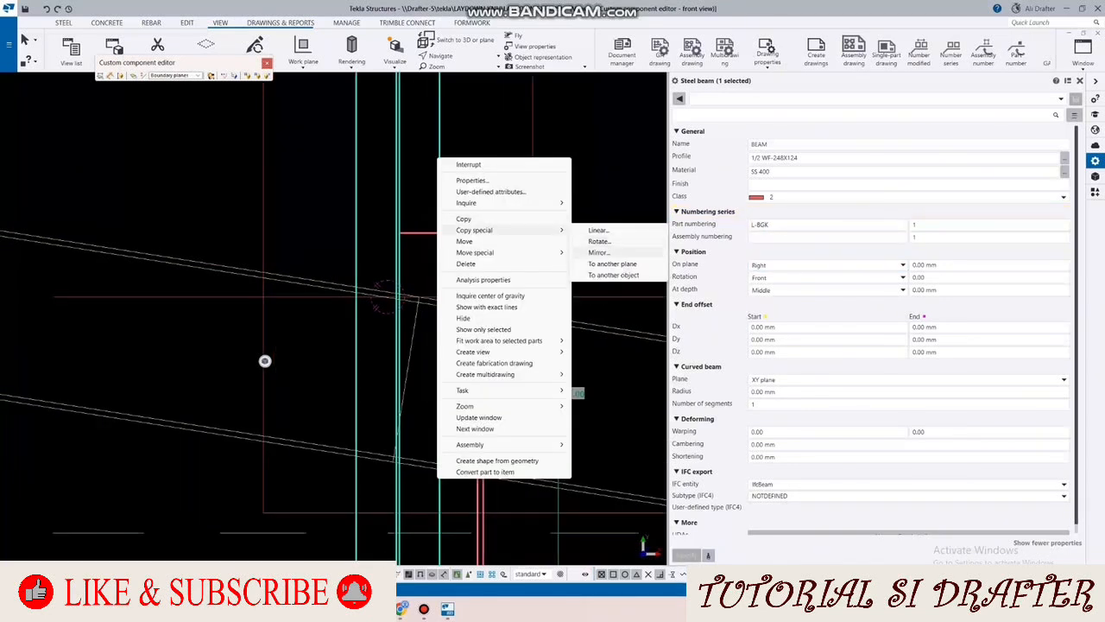
pyautogui.click(598, 252)
pyautogui.scroll(5, 440, 198)
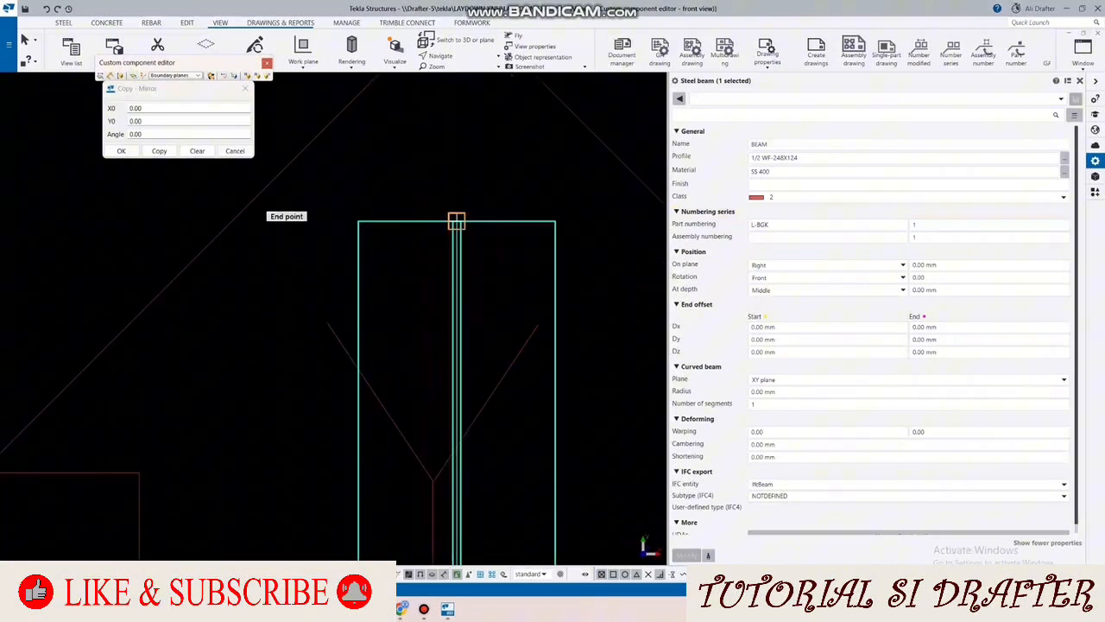
pyautogui.click(456, 222)
pyautogui.click(455, 173)
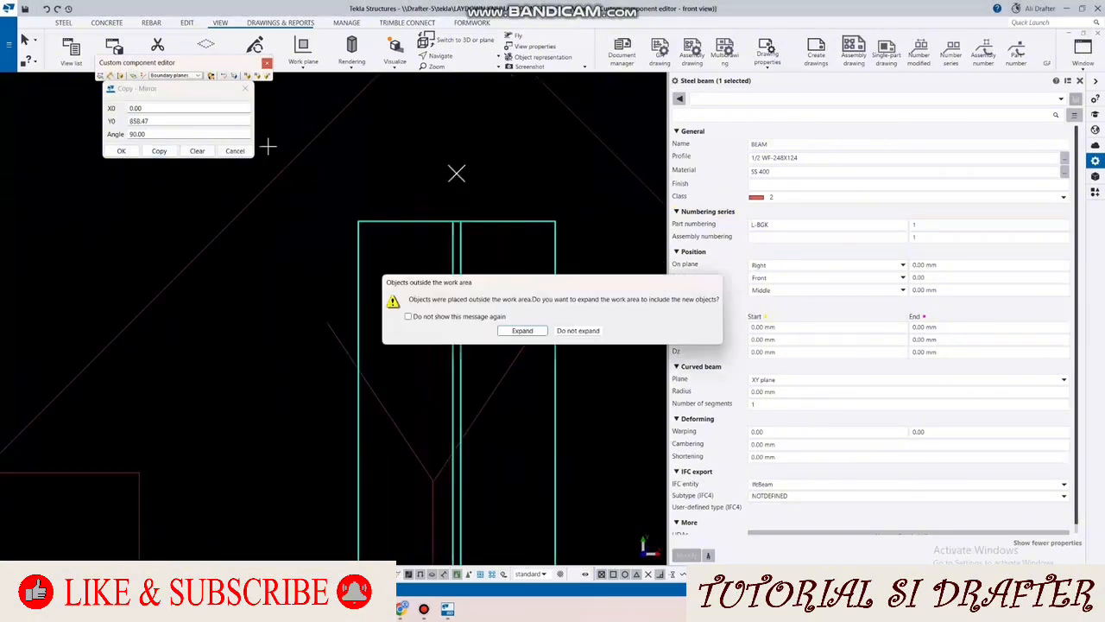
pyautogui.click(577, 331)
pyautogui.scroll(-6, 439, 204)
pyautogui.press('Escape')
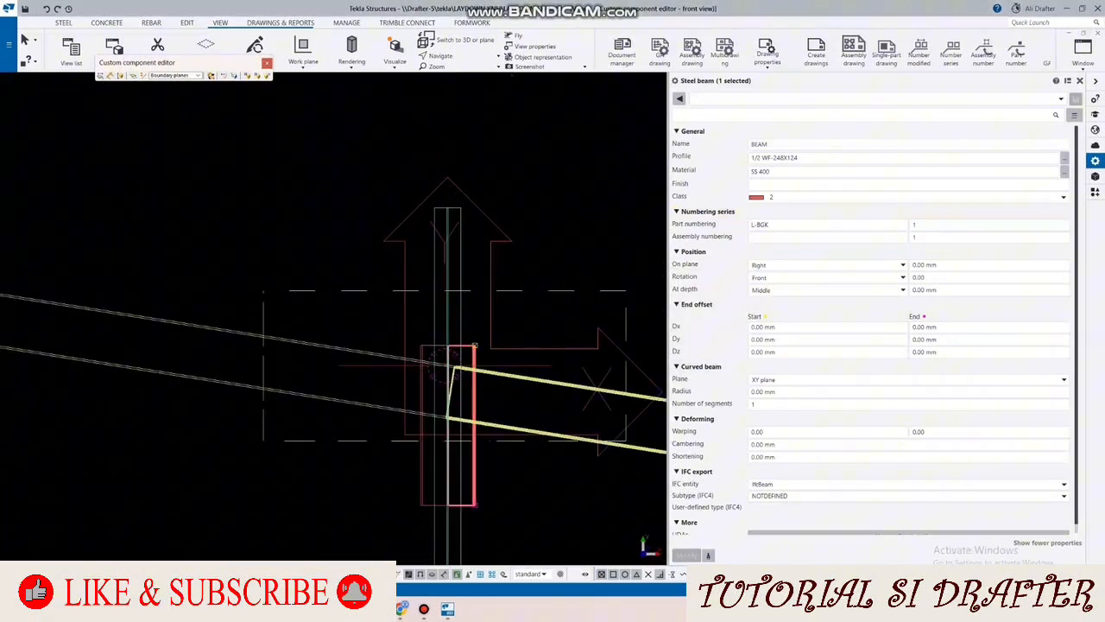
# Step: Switch to the component editor's perspective view and frame both half-section pieces at the column
pyautogui.click(1082, 50)
pyautogui.click(1010, 169)
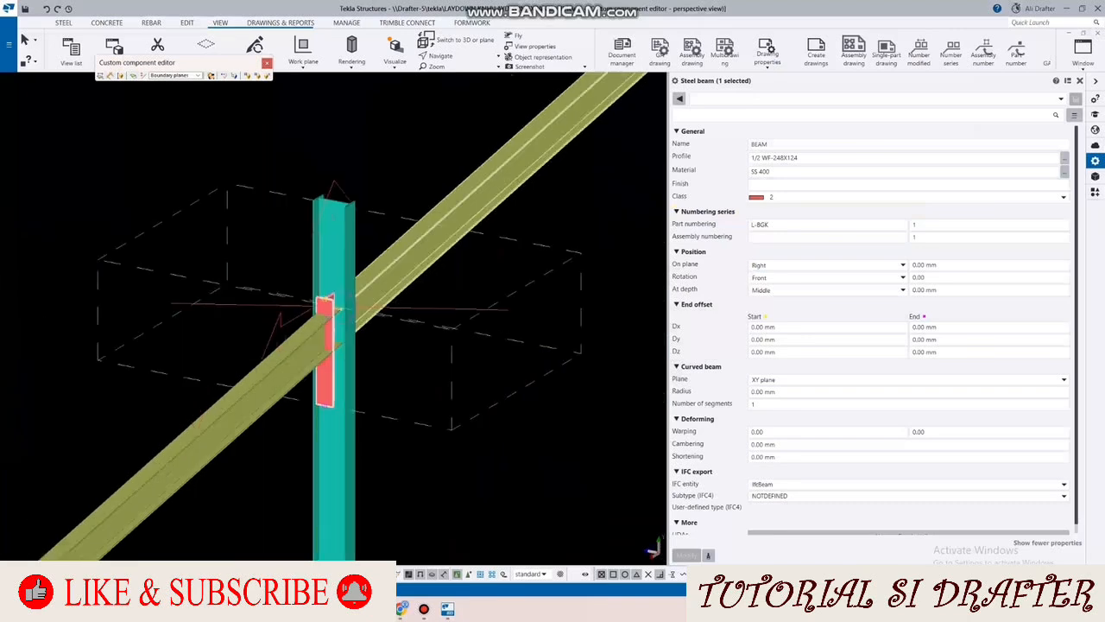
pyautogui.scroll(8, 265, 361)
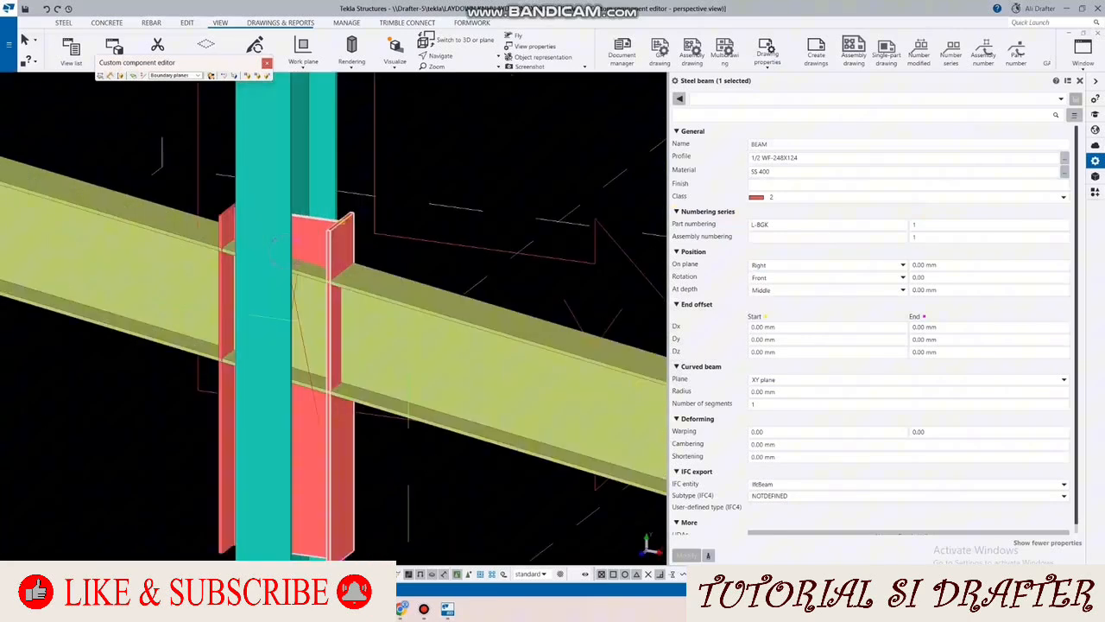
pyautogui.press('Escape')
# Step: Search the component catalog for END and apply ENDPLATE WF 248 between one half-section piece and the adjoining rafter
pyautogui.hotkey('ctrl', 'f')
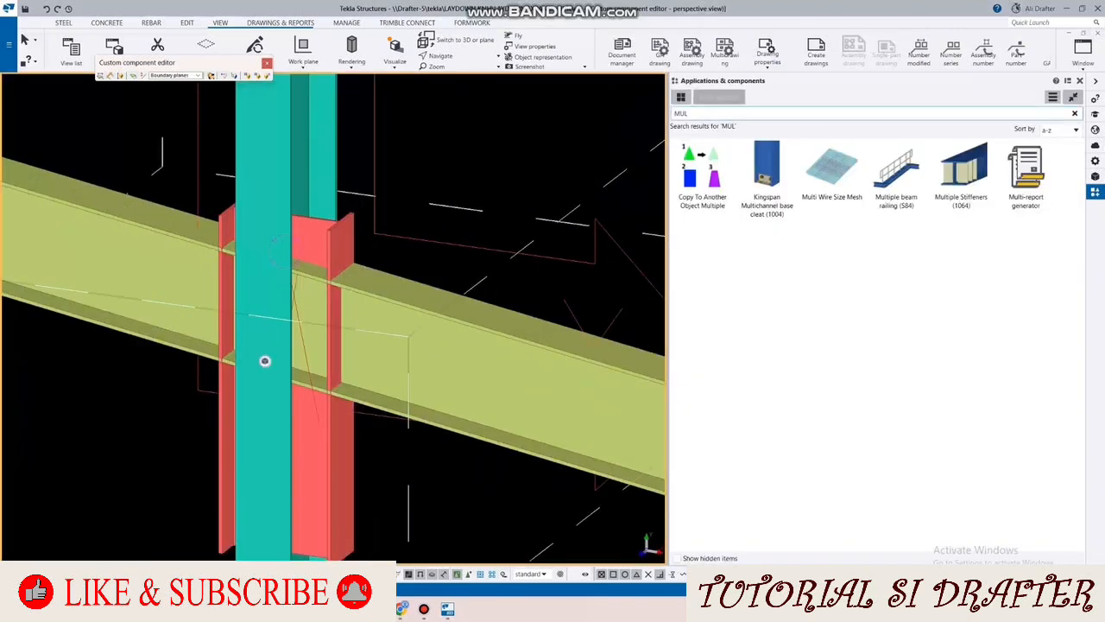
pyautogui.write('L-BGK')
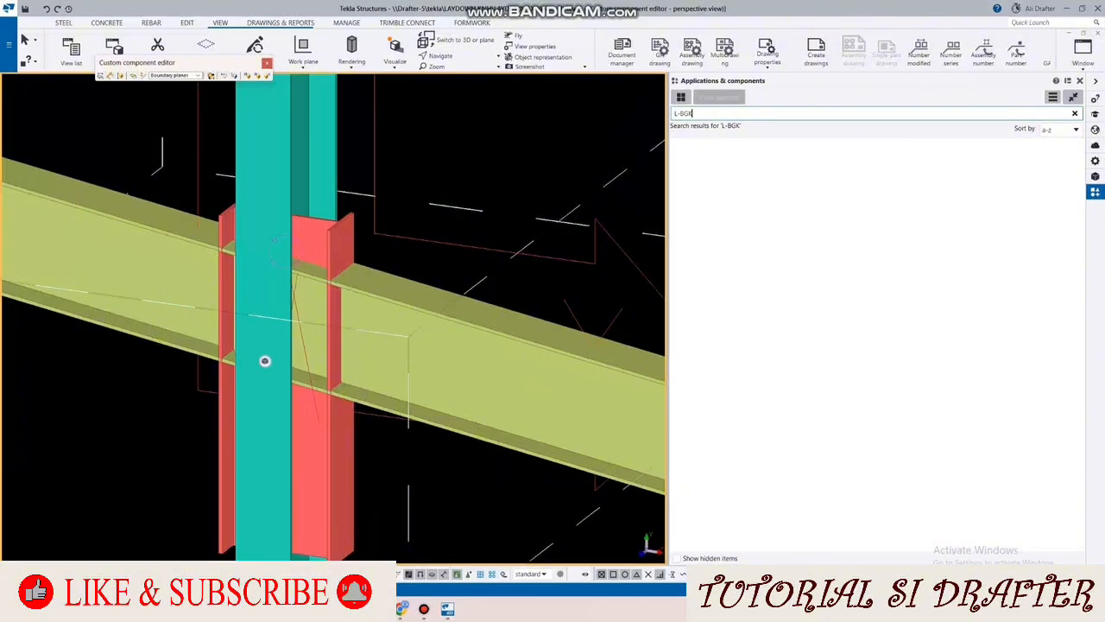
pyautogui.write('END')
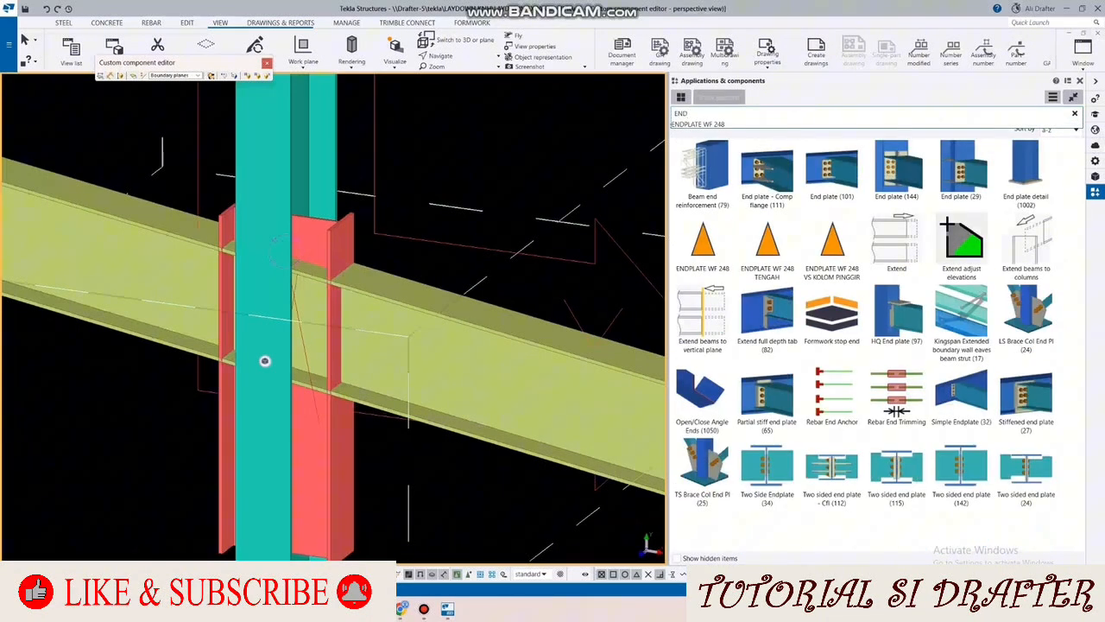
pyautogui.click(703, 242)
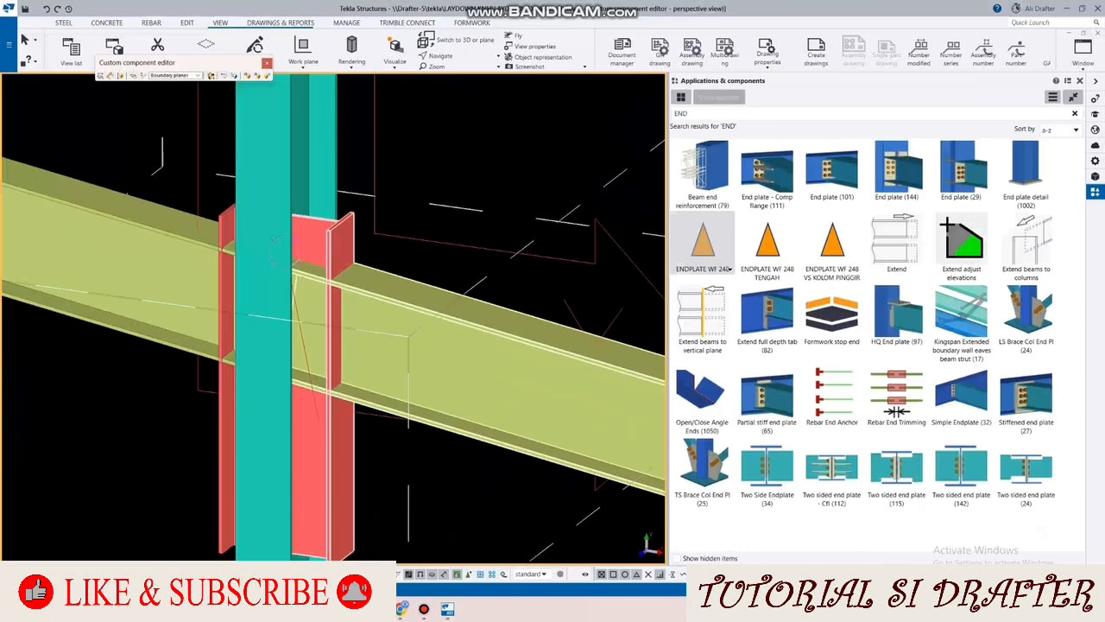
pyautogui.click(449, 332)
pyautogui.scroll(-2, 380, 259)
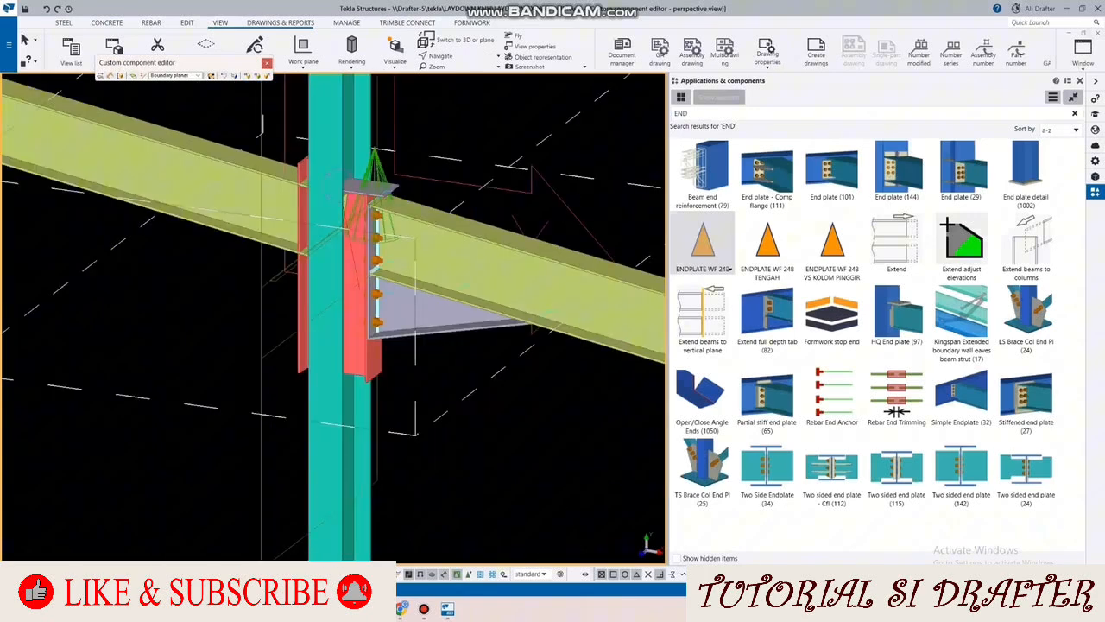
pyautogui.keyDown('ctrl'); pyautogui.moveTo(371, 259); pyautogui.dragTo(441, 277, button='middle'); pyautogui.keyUp('ctrl')
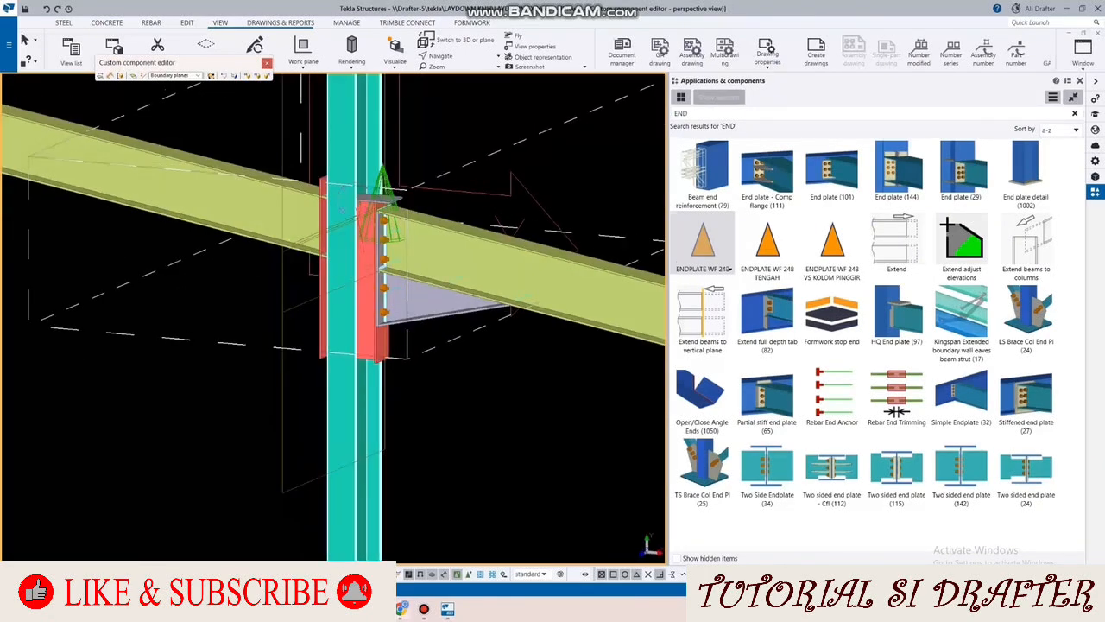
pyautogui.click(424, 609)
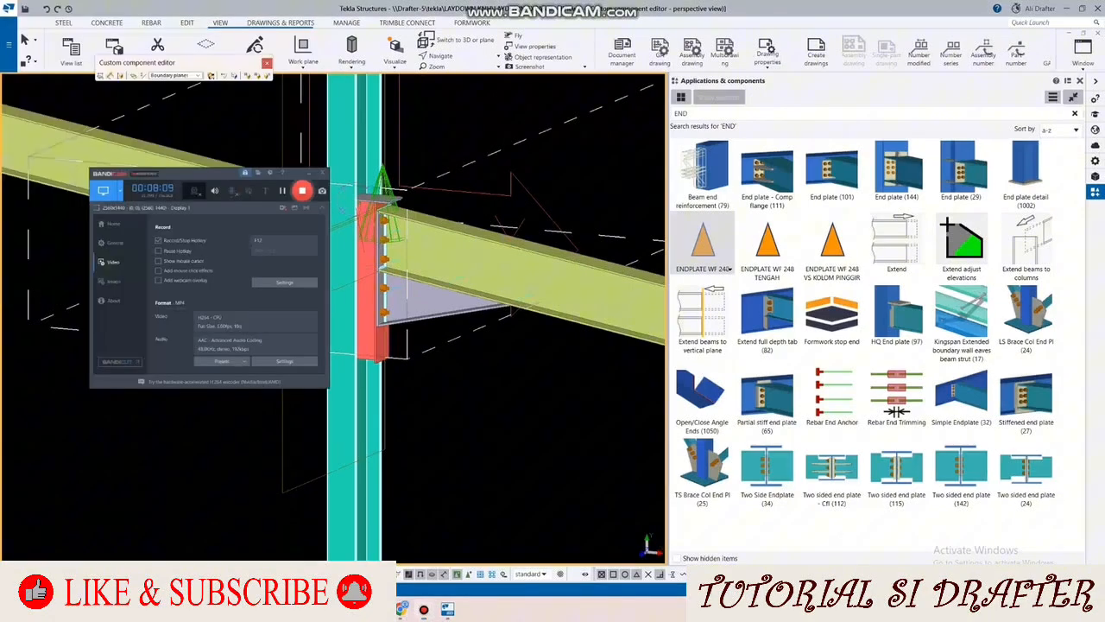
pyautogui.click(424, 608)
# Step: Examine the placed end plate connection's bolts, haunch and top plate, and end the connection command
pyautogui.scroll(3, 383, 233)
pyautogui.moveTo(383, 233)
pyautogui.keyDown('ctrl'); pyautogui.mouseDown(button='middle')
pyautogui.moveTo(432, 276)
pyautogui.moveTo(423, 263)
pyautogui.moveTo(367, 259)
pyautogui.moveTo(379, 216)
pyautogui.moveTo(397, 225)
pyautogui.moveTo(375, 250)
pyautogui.moveTo(402, 264)
pyautogui.moveTo(393, 246)
pyautogui.mouseUp(button='middle'); pyautogui.keyUp('ctrl')
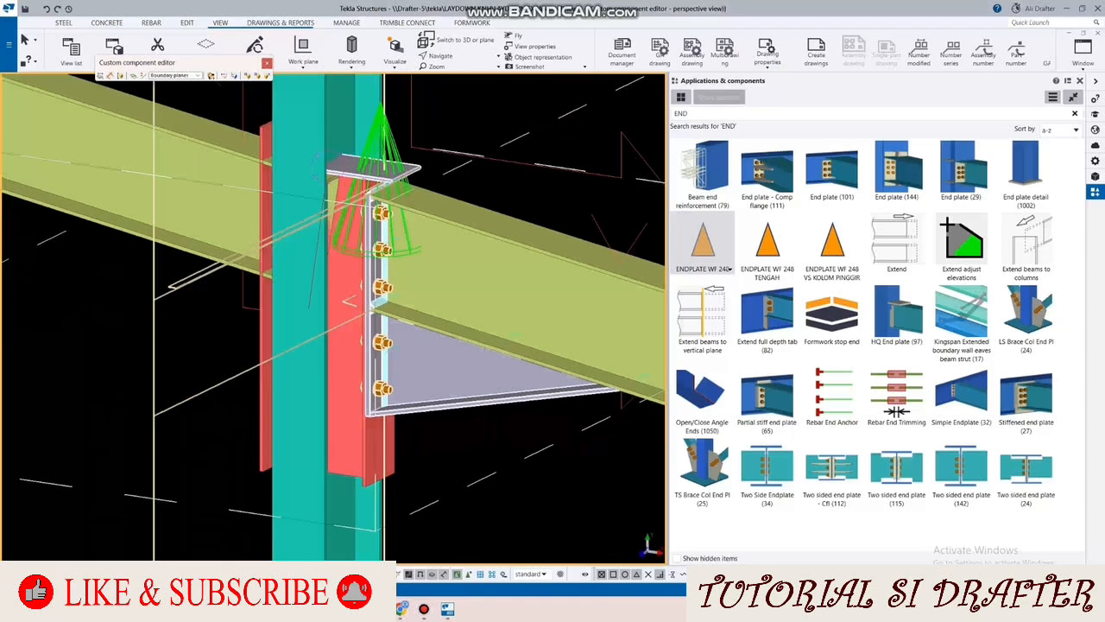
pyautogui.scroll(-3, 402, 247)
pyautogui.scroll(1, 402, 247)
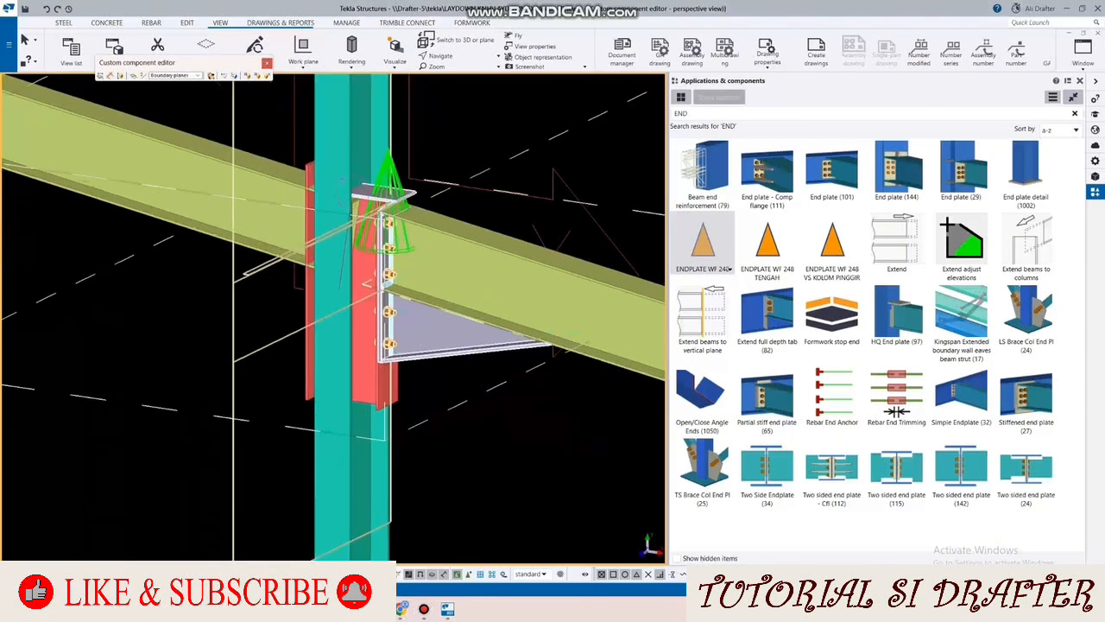
pyautogui.scroll(2, 404, 246)
pyautogui.rightClick(494, 171)
pyautogui.click(525, 179)
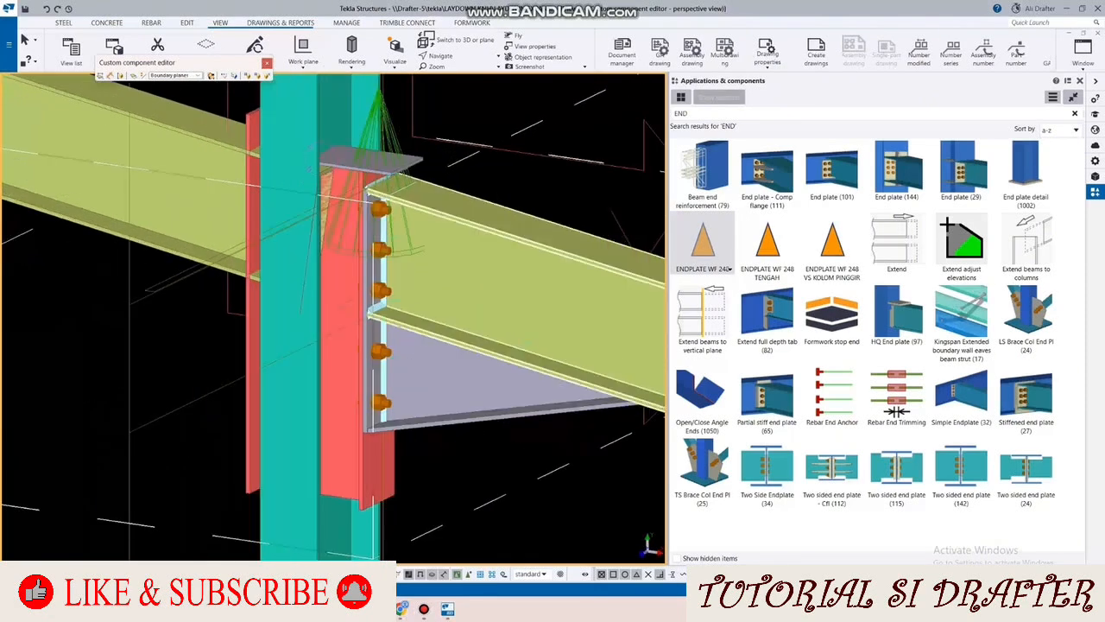
# Step: Explode the end plate connection between the half-section piece and the rafter into its individual parts
pyautogui.scroll(-3, 436, 233)
pyautogui.keyDown('ctrl'); pyautogui.moveTo(423, 242); pyautogui.dragTo(518, 243, button='middle'); pyautogui.keyUp('ctrl')
pyautogui.scroll(2, 421, 249)
pyautogui.scroll(-5, 421, 248)
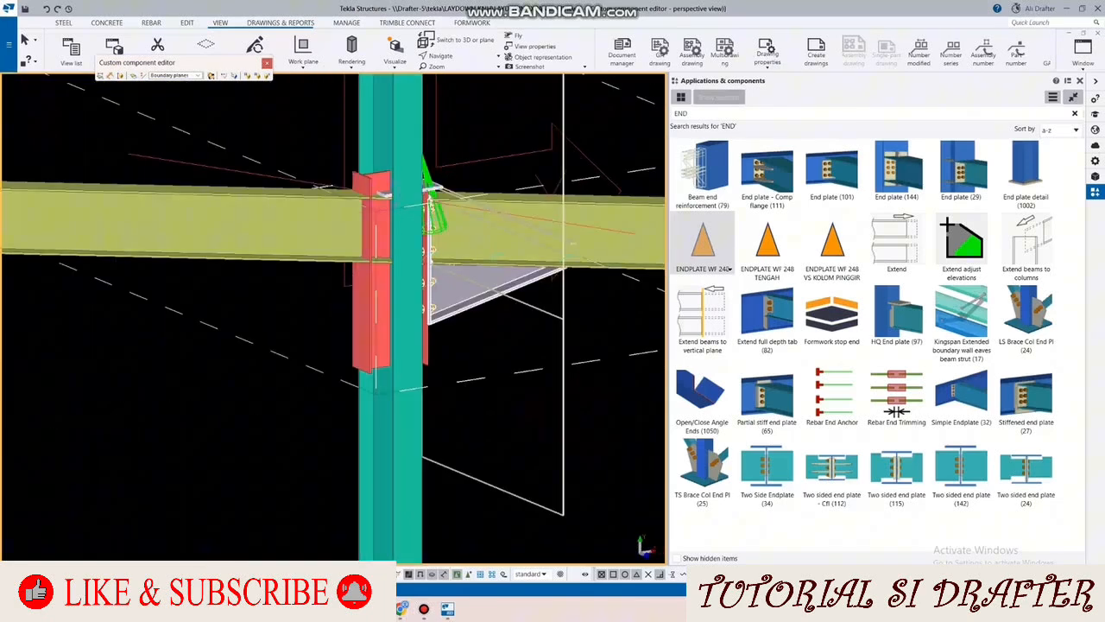
pyautogui.rightClick(470, 304)
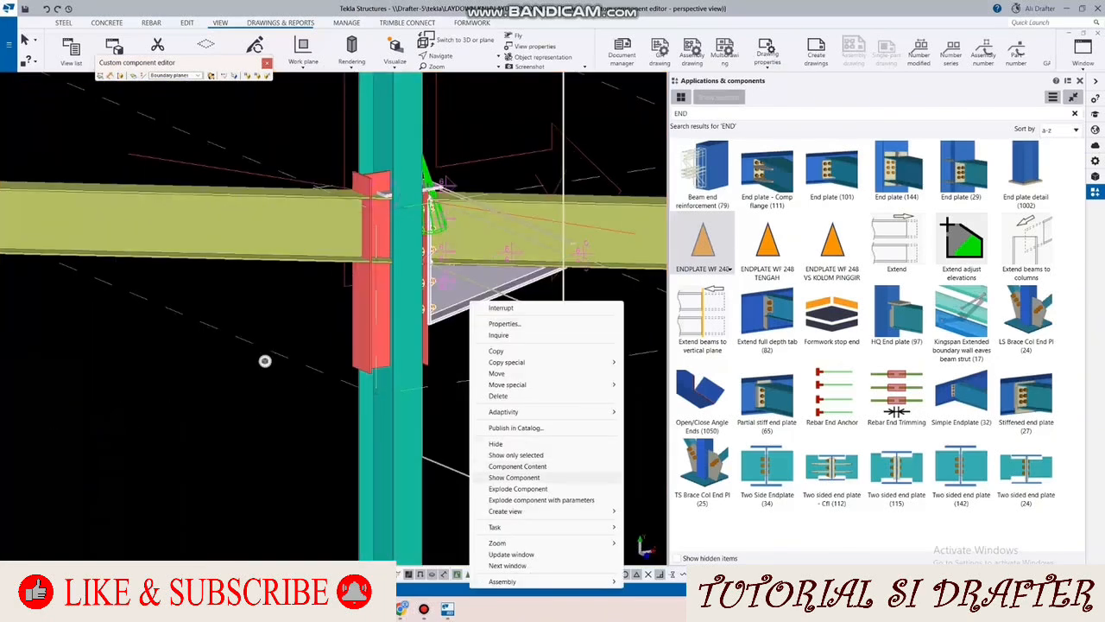
pyautogui.click(518, 489)
# Step: Delete the loose top plate from the exploded end plate connection
pyautogui.keyDown('ctrl'); pyautogui.moveTo(509, 156); pyautogui.dragTo(410, 190, button='middle'); pyautogui.keyUp('ctrl')
pyautogui.scroll(6, 404, 186)
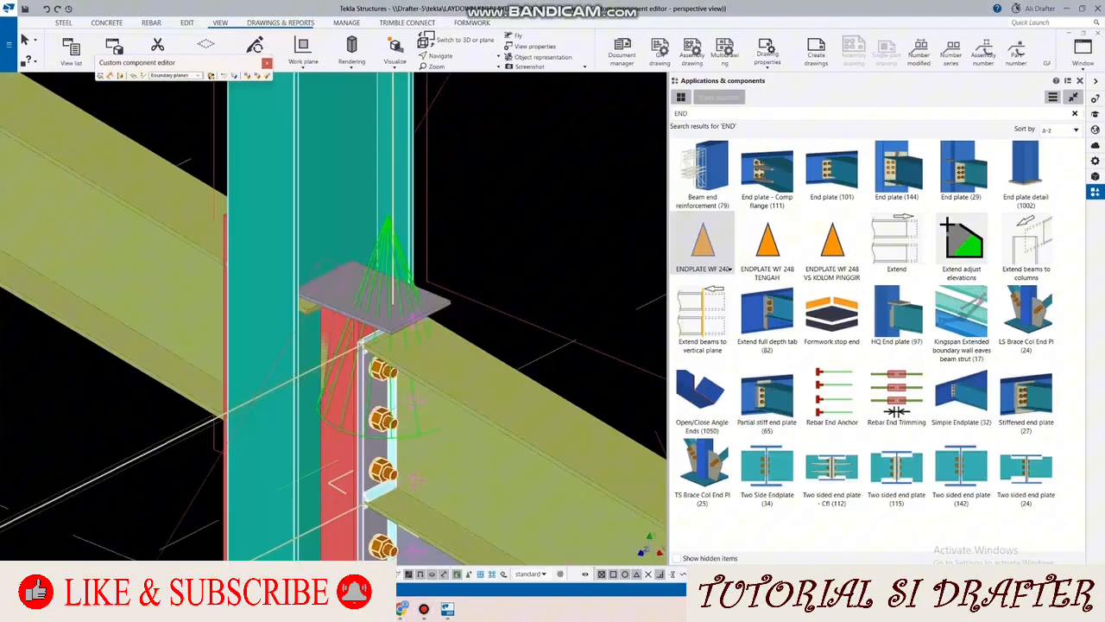
pyautogui.moveTo(393, 324); pyautogui.dragTo(379, 244, button='middle')
pyautogui.click(378, 245)
pyautogui.press('Delete')
pyautogui.scroll(-3, 420, 168)
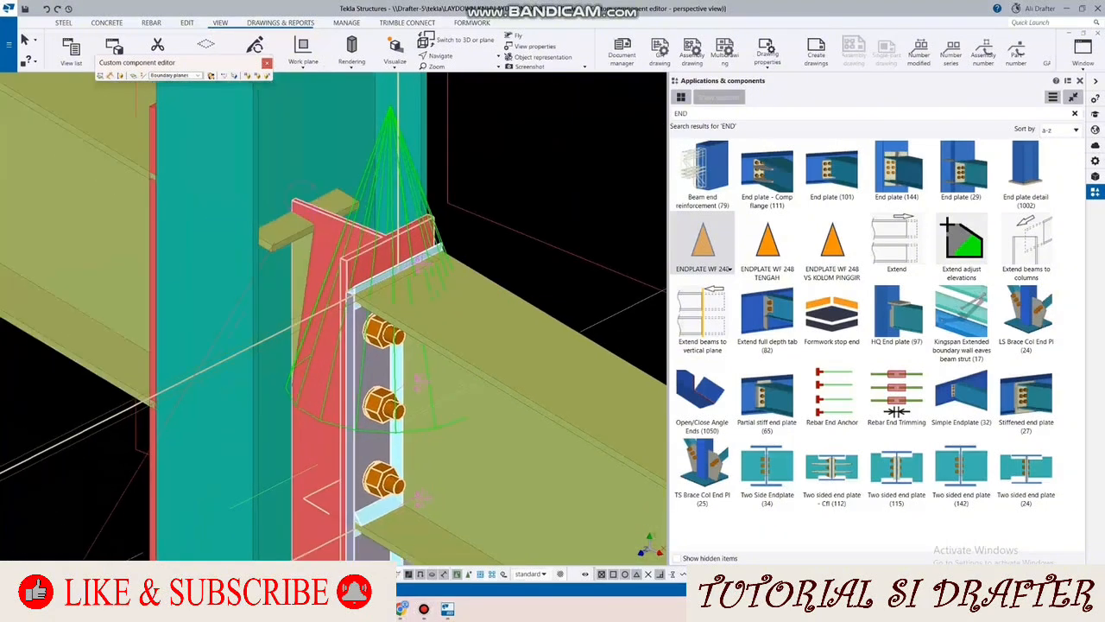
# Step: Apply ENDPLATE WF 248 between the other half-section piece and the rafter on the opposite side of the column
pyautogui.scroll(-3, 414, 187)
pyautogui.keyDown('ctrl'); pyautogui.moveTo(415, 186); pyautogui.dragTo(540, 143, button='middle'); pyautogui.keyUp('ctrl')
pyautogui.keyDown('ctrl'); pyautogui.moveTo(544, 214); pyautogui.dragTo(544, 208, button='middle'); pyautogui.keyUp('ctrl')
pyautogui.scroll(3, 341, 277)
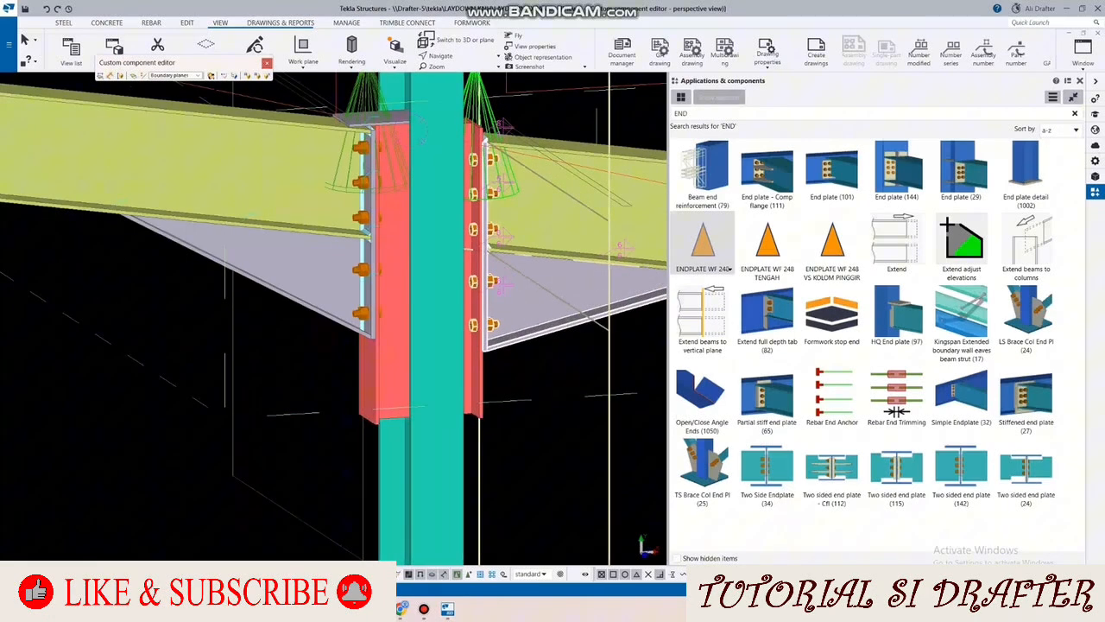
pyautogui.scroll(-2, 346, 190)
pyautogui.keyDown('ctrl'); pyautogui.moveTo(346, 259); pyautogui.dragTo(380, 215, button='middle'); pyautogui.keyUp('ctrl')
pyautogui.scroll(2, 347, 128)
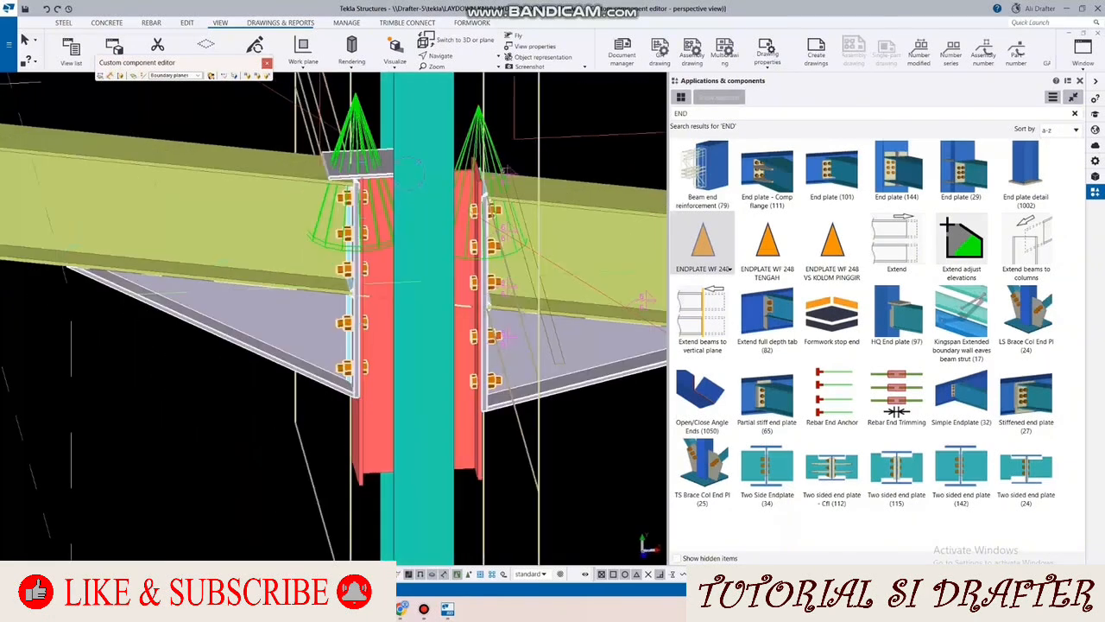
# Step: Explode the second end plate connection and delete its top plate
pyautogui.rightClick(355, 132)
pyautogui.click(405, 319)
pyautogui.scroll(2, 340, 152)
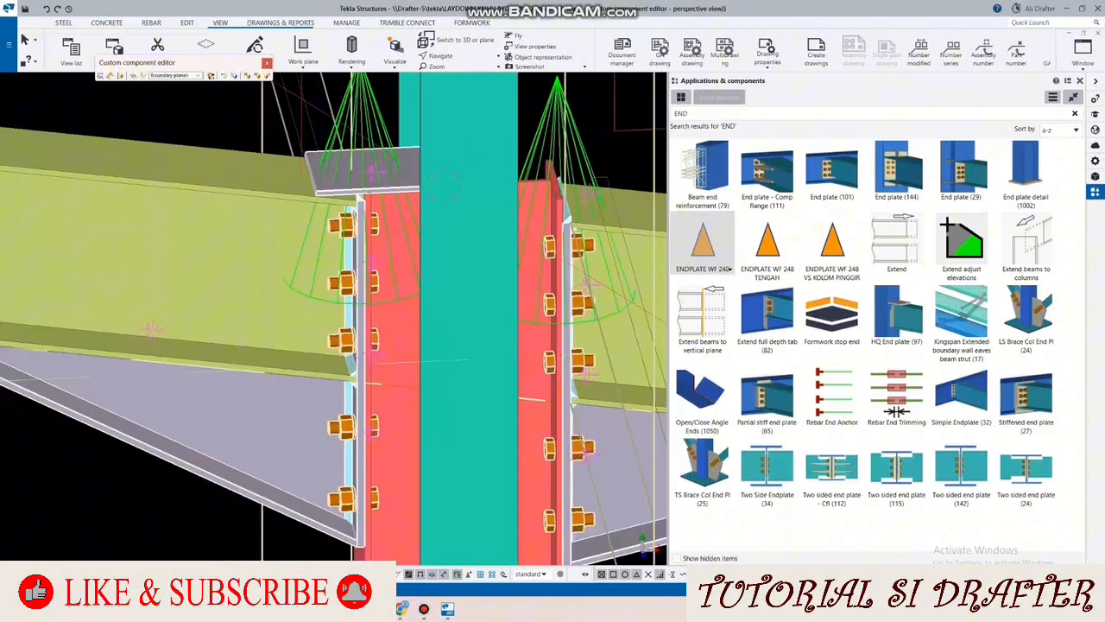
pyautogui.click(343, 164)
pyautogui.press('Delete')
pyautogui.keyDown('ctrl'); pyautogui.moveTo(345, 168); pyautogui.dragTo(417, 186, button='middle'); pyautogui.keyUp('ctrl')
pyautogui.scroll(-4, 349, 166)
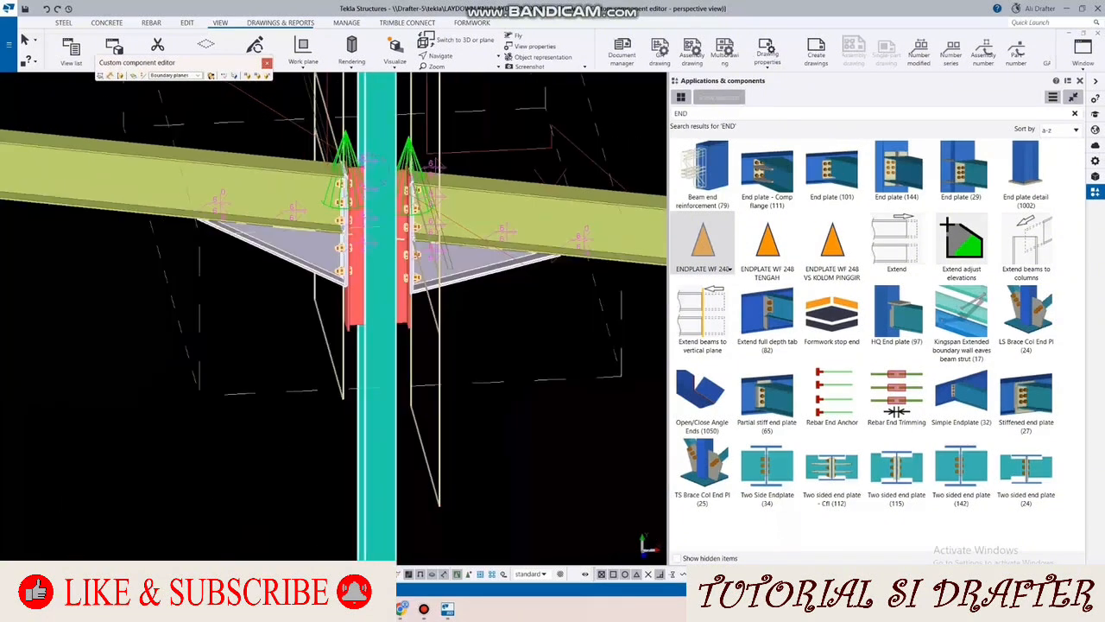
# Step: Switch to the component editor's front view and frame the two end plate joints
pyautogui.click(1082, 53)
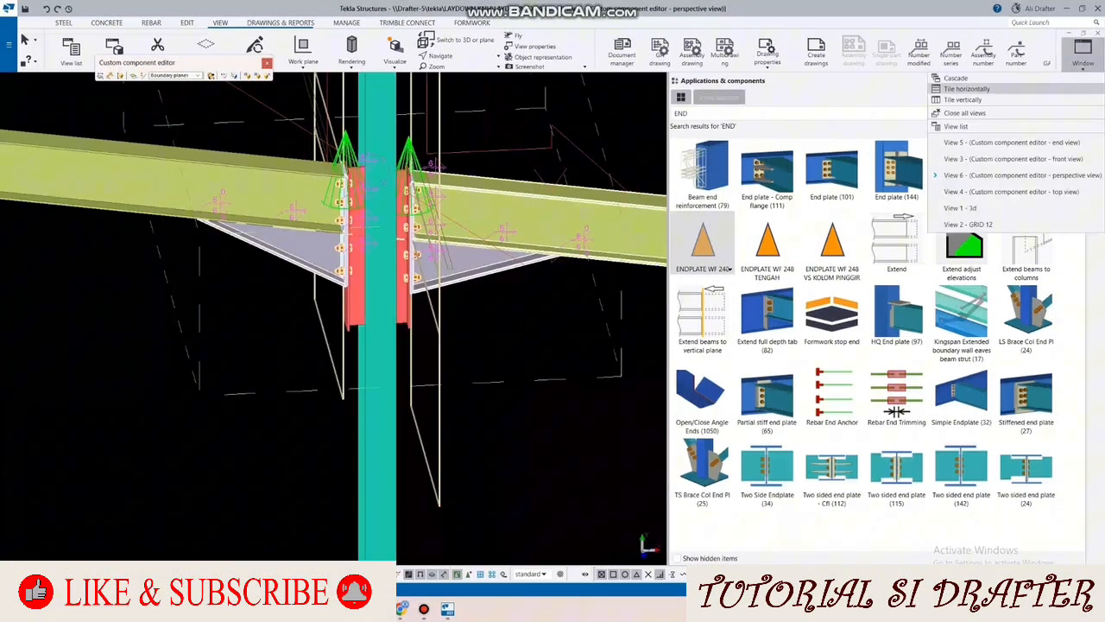
pyautogui.click(1013, 159)
pyautogui.scroll(5, 458, 224)
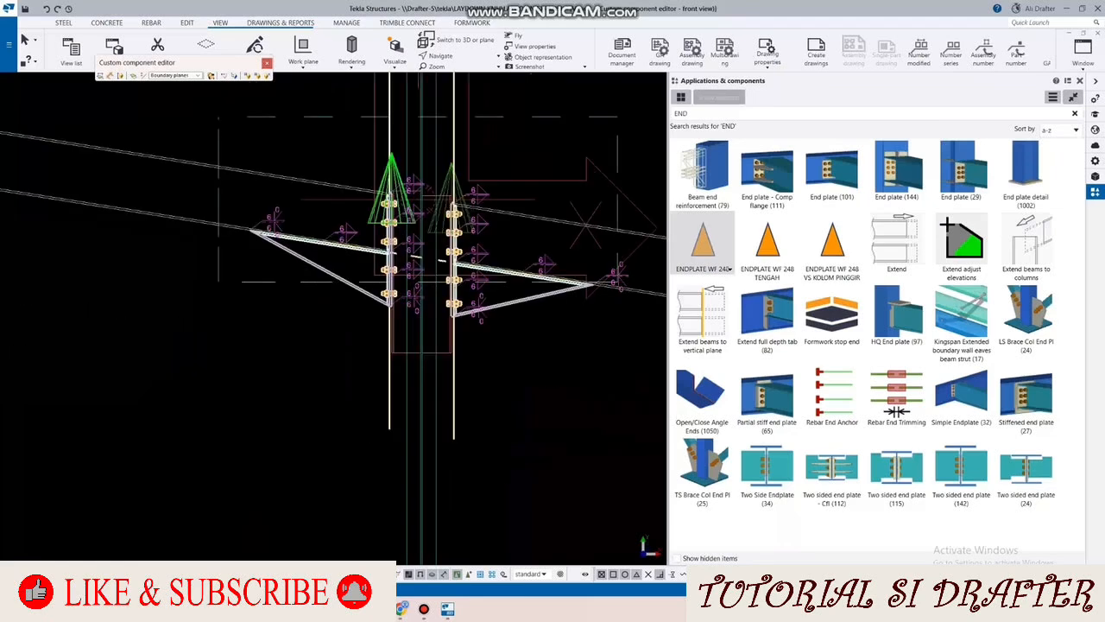
# Step: Move the lower end point of the half-section piece on the rafter's lower side up 153.37 mm to the end plate's bottom edge
pyautogui.click(450, 407)
pyautogui.scroll(2, 449, 408)
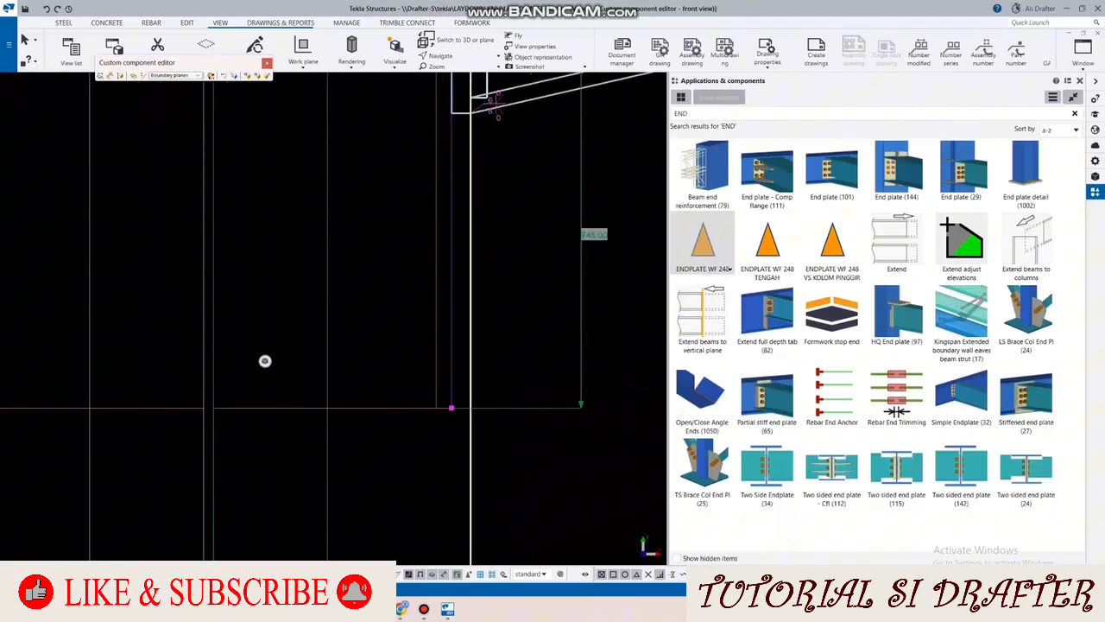
pyautogui.rightClick(538, 301)
pyautogui.moveTo(576, 385)
pyautogui.click(674, 385)
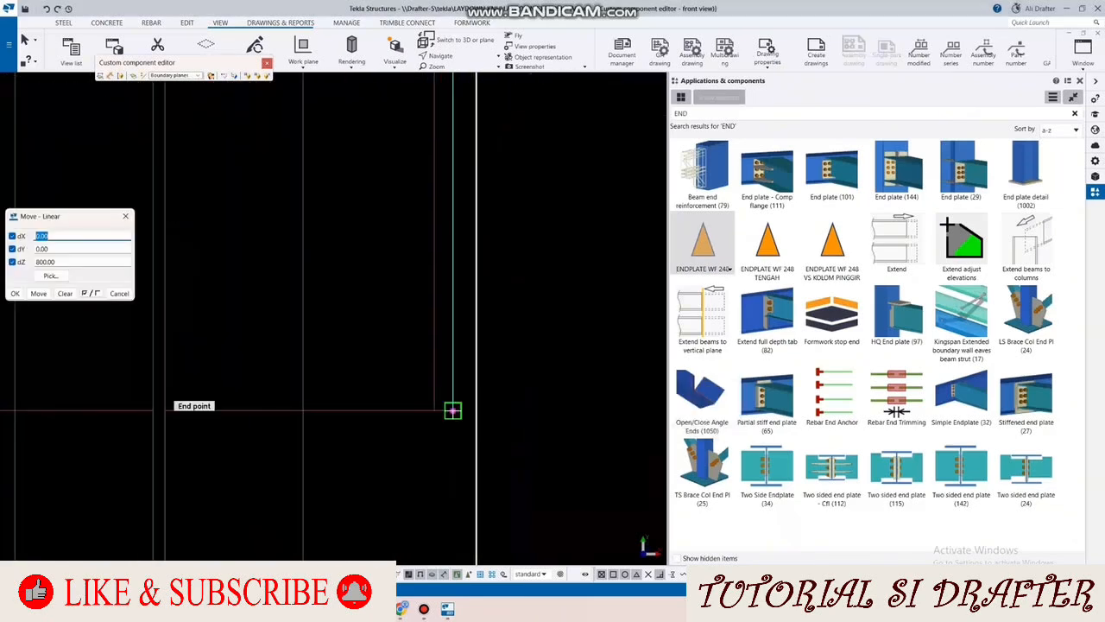
pyautogui.moveTo(452, 411); pyautogui.dragTo(428, 267, button='middle')
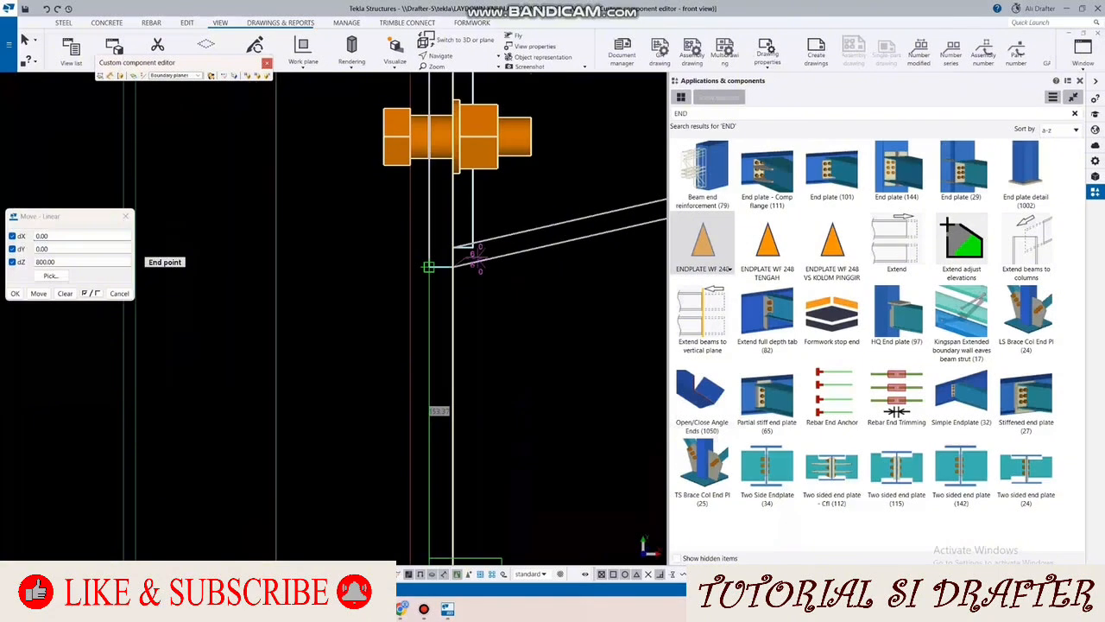
pyautogui.click(428, 267)
pyautogui.click(39, 293)
pyautogui.scroll(-2, 492, 250)
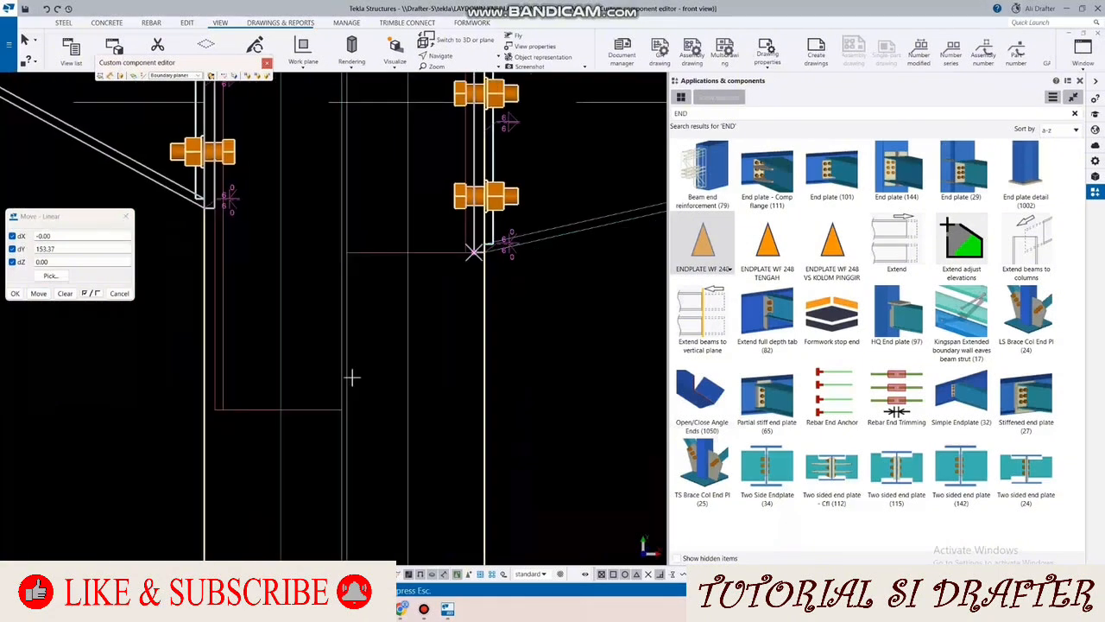
# Step: Move the opposite half-section piece's lower end point up by the same 153.37 mm
pyautogui.scroll(-1, 351, 377)
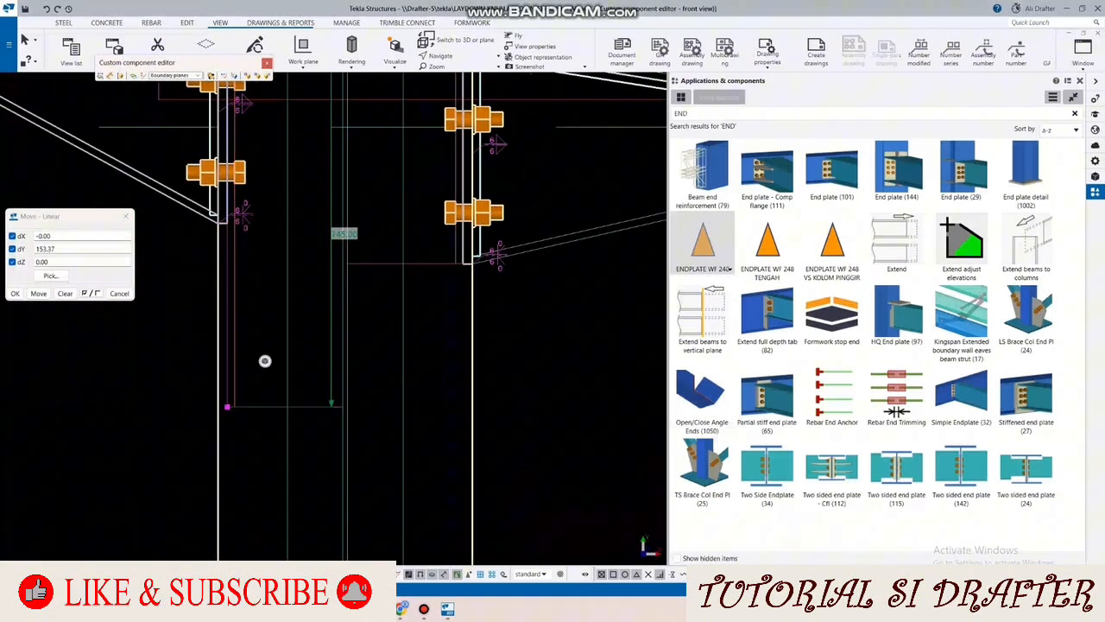
pyautogui.click(38, 293)
pyautogui.scroll(-3, 339, 416)
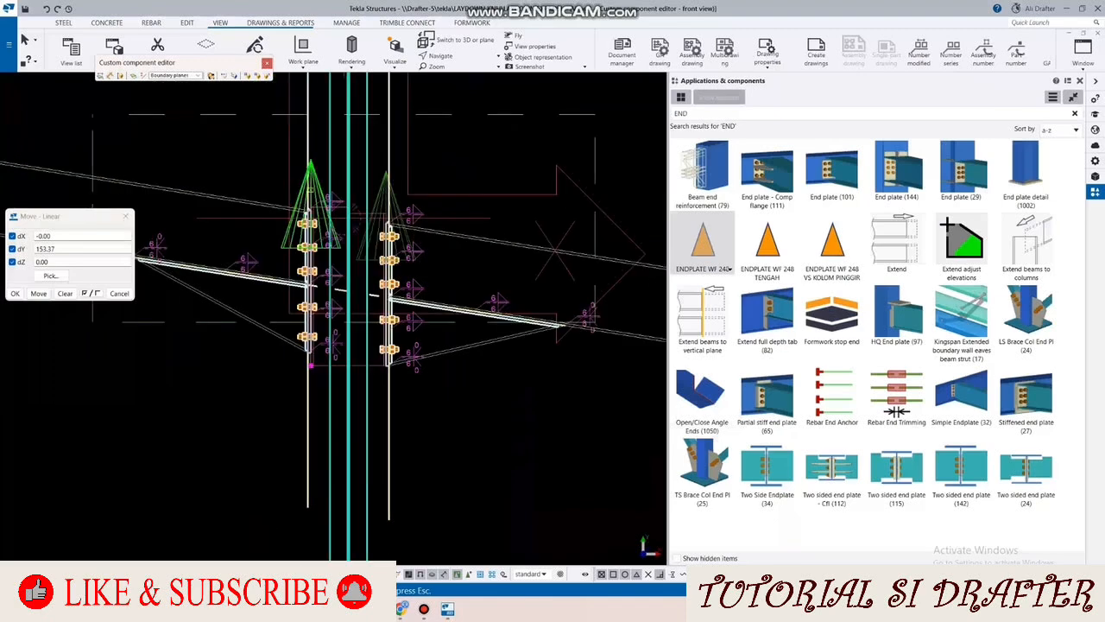
# Step: Fit the upper end of the half-section piece on the rafter's higher side along a horizontal line at the end plate's top
pyautogui.scroll(4, 345, 259)
pyautogui.scroll(2, 373, 246)
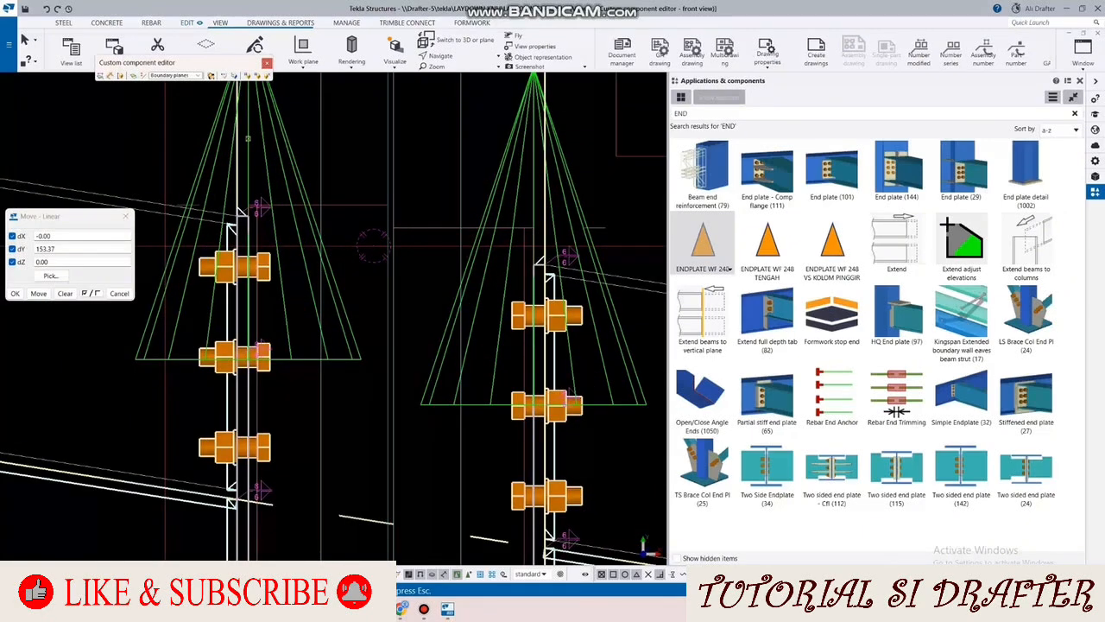
pyautogui.scroll(3, 373, 246)
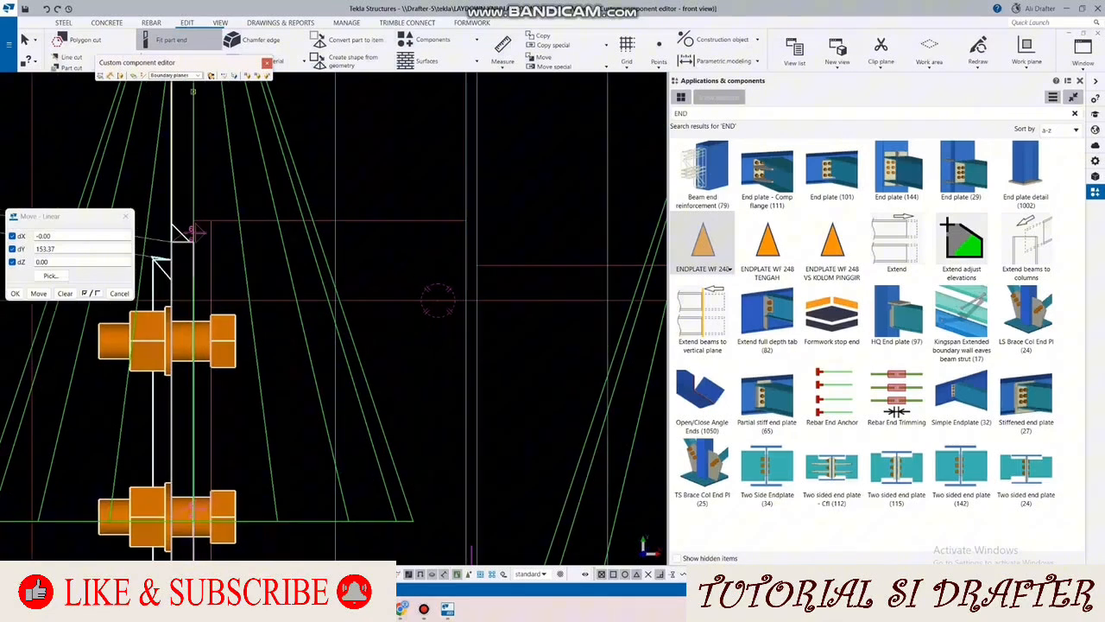
pyautogui.scroll(2, 187, 256)
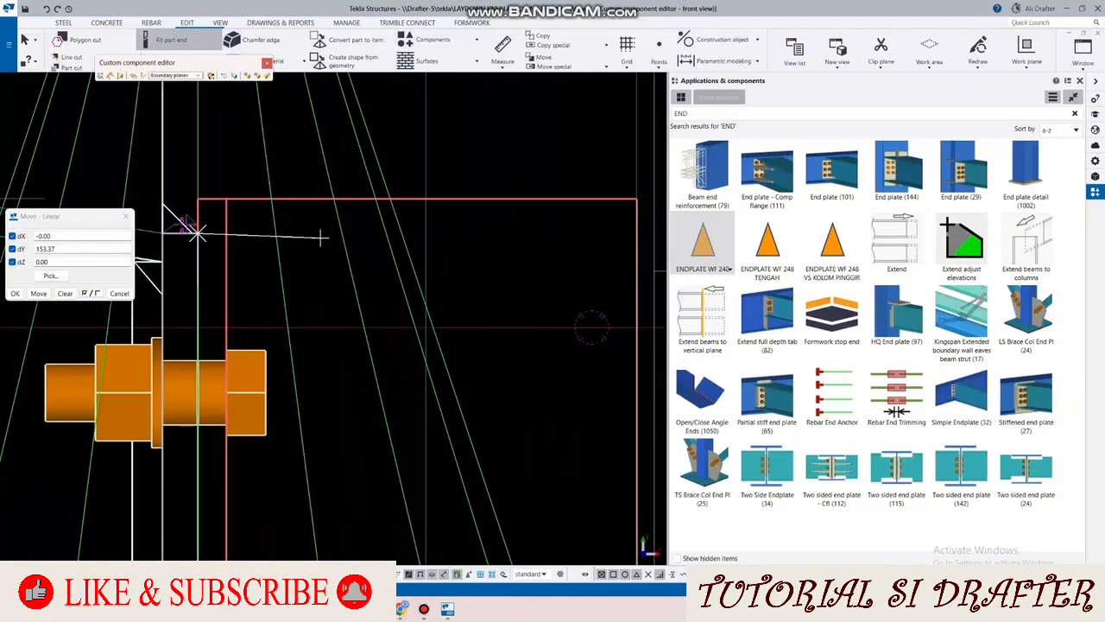
pyautogui.scroll(-5, 198, 231)
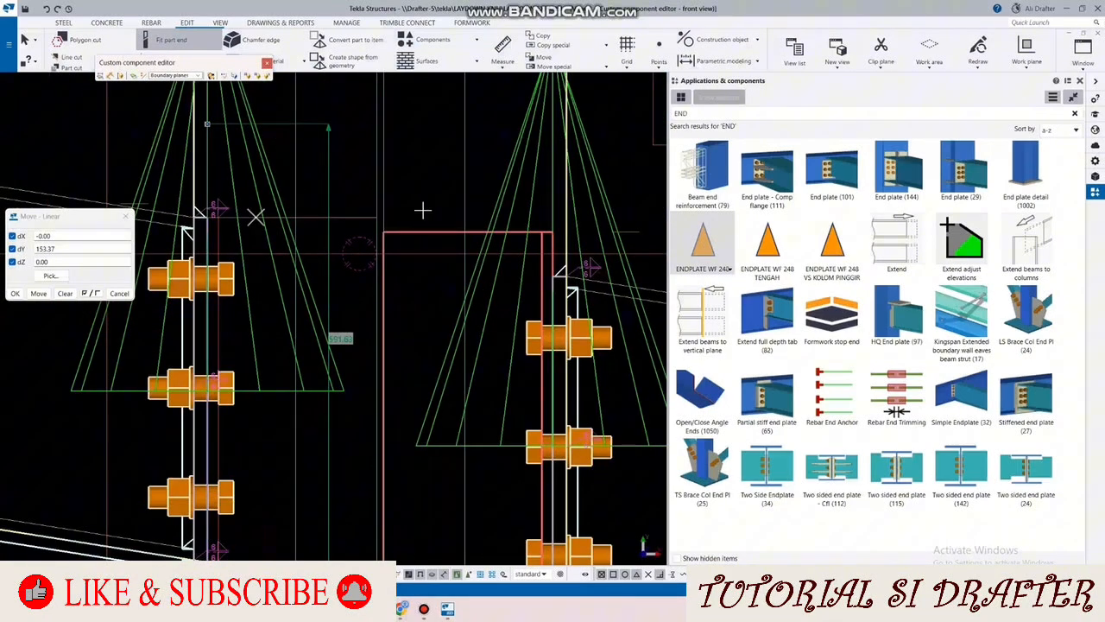
pyautogui.scroll(-1, 232, 222)
pyautogui.scroll(1, 214, 220)
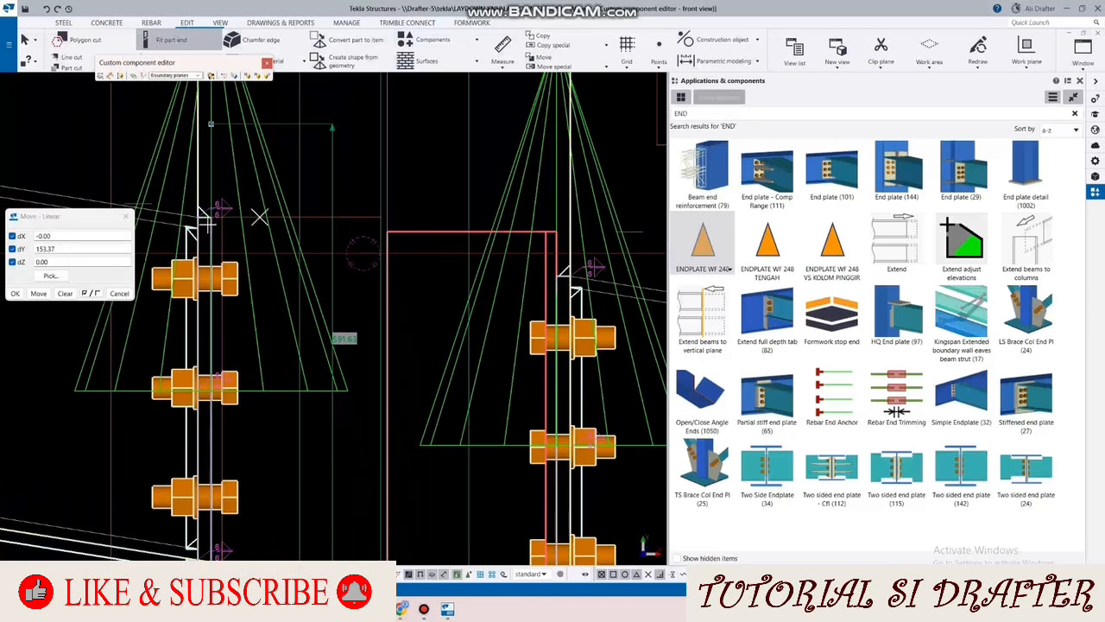
pyautogui.scroll(2, 207, 216)
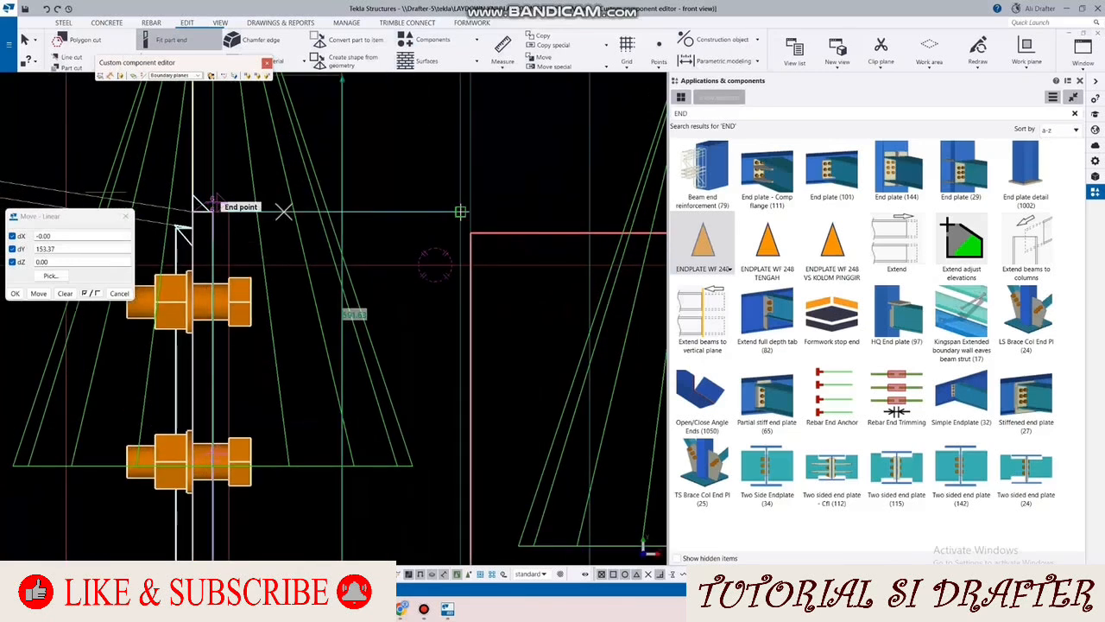
pyautogui.scroll(-1, 348, 197)
pyautogui.scroll(-6, 356, 203)
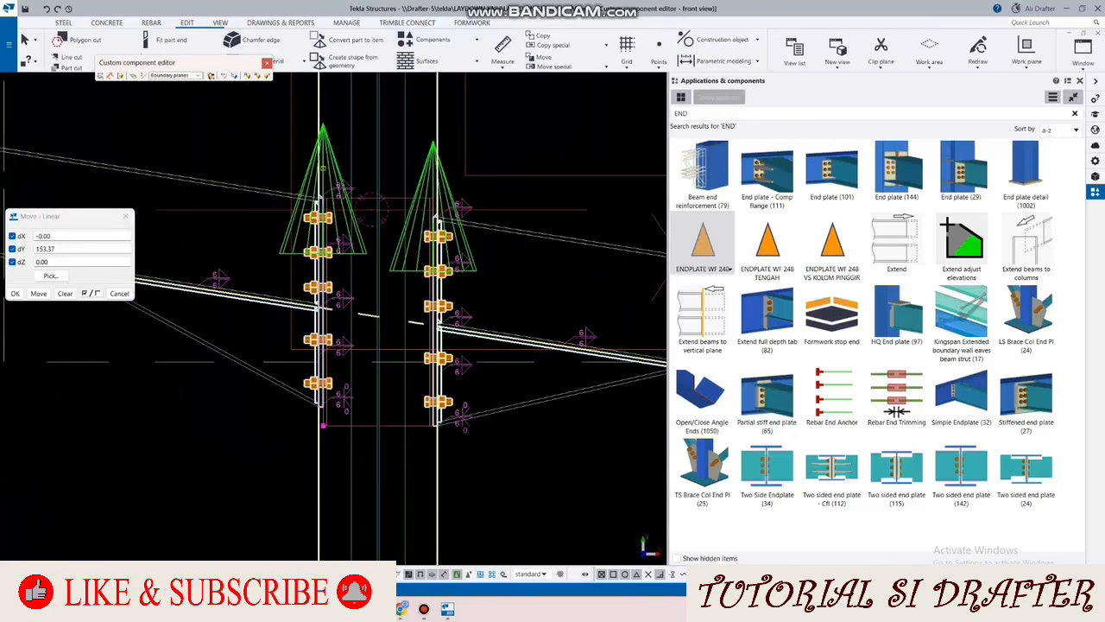